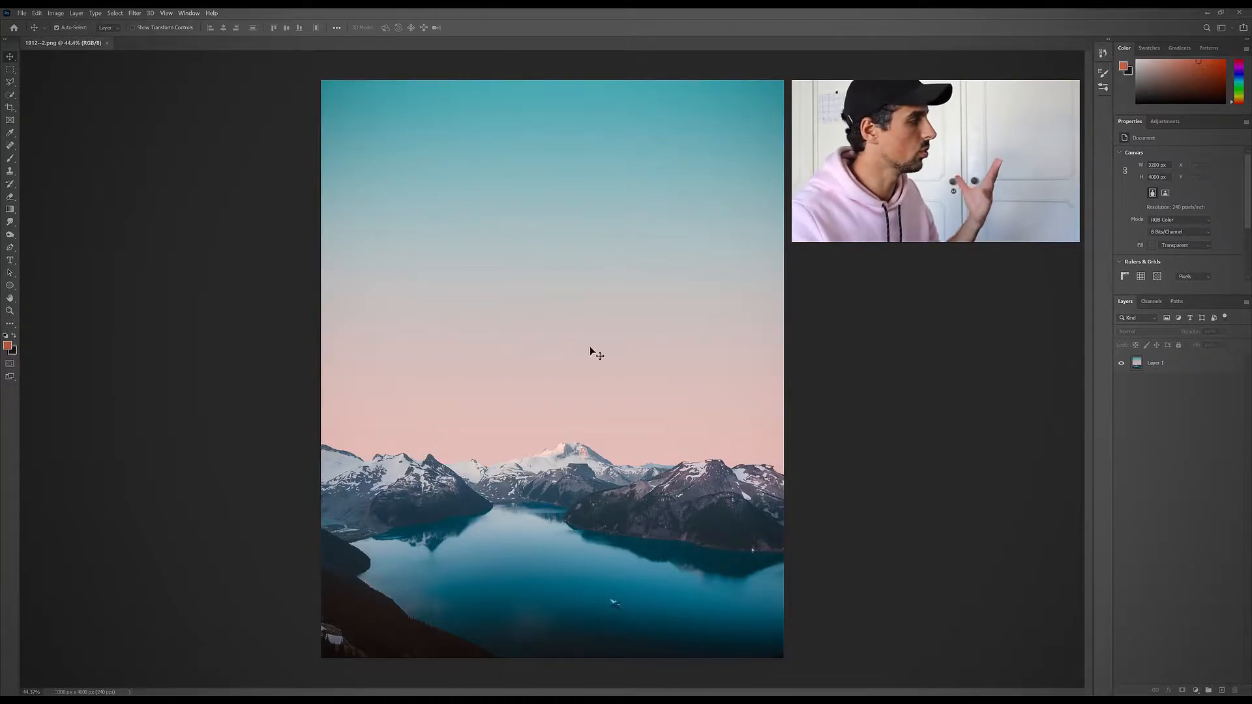
- Show the Layers panel and review the criteria available for filtering layers
{"action": "left_click", "coordinate": [189, 13]}
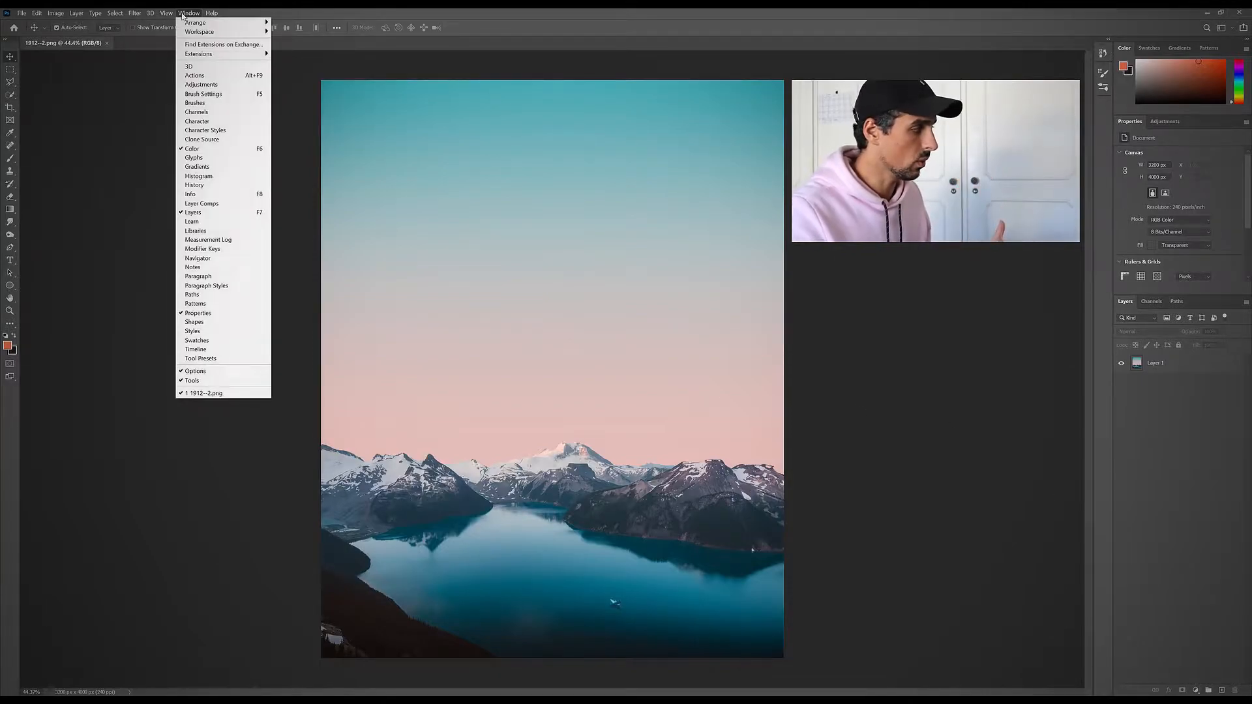
{"action": "left_click", "coordinate": [221, 214]}
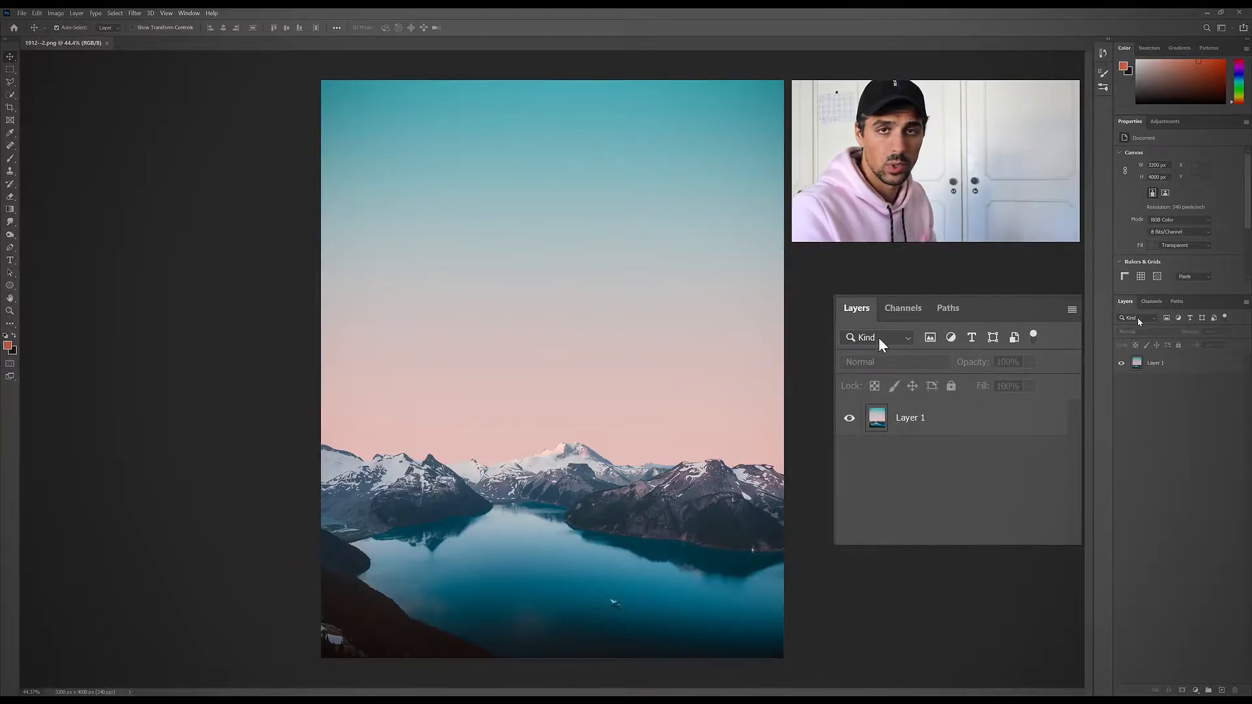
{"action": "left_click", "coordinate": [909, 337]}
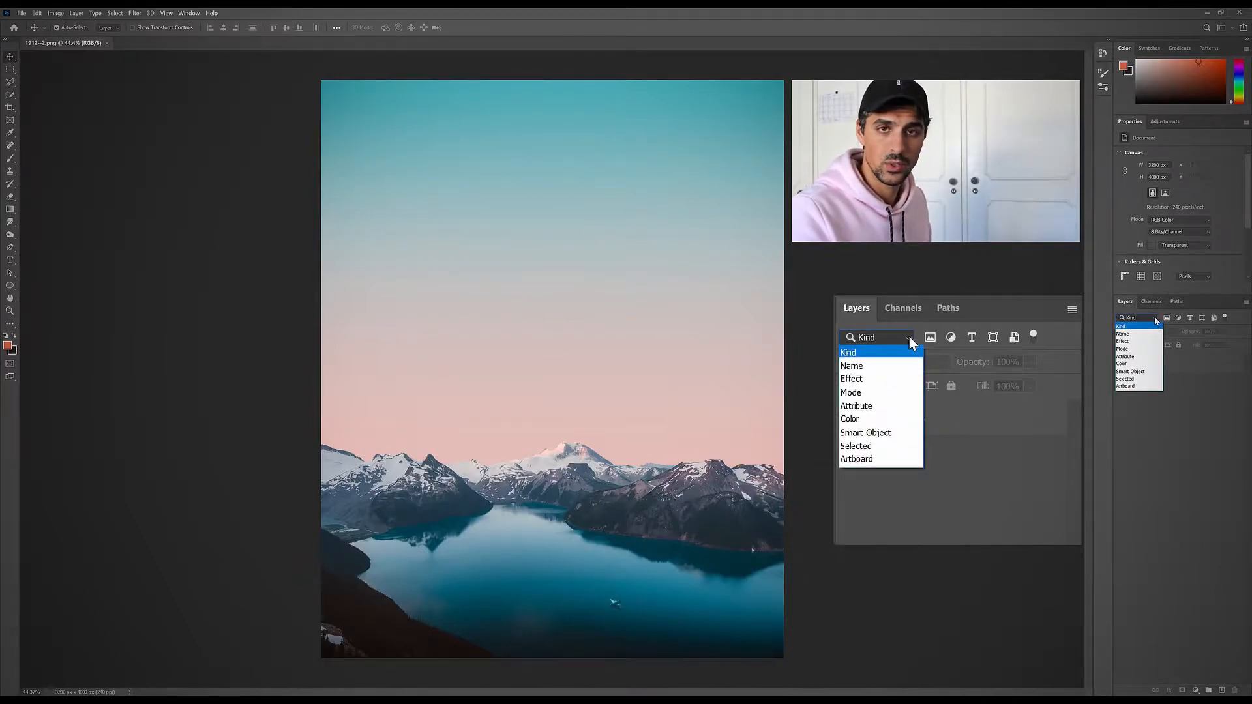
{"action": "left_click", "coordinate": [909, 336]}
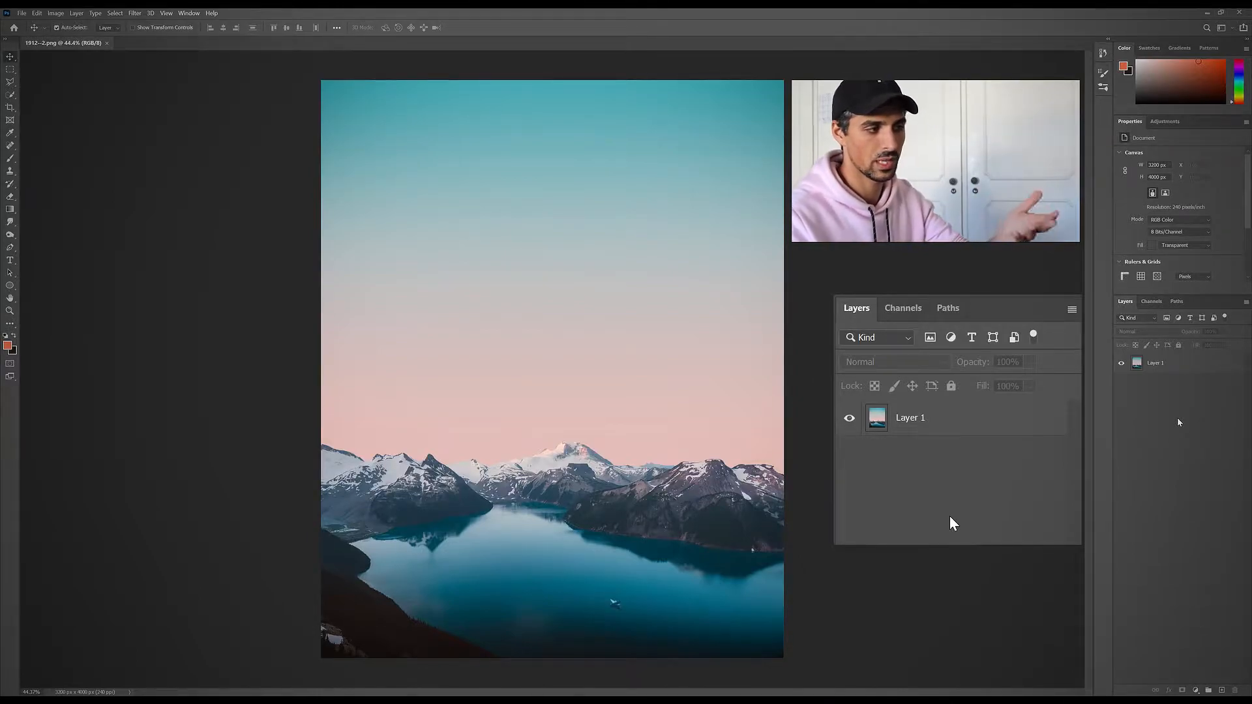
- Select Layer 1 and review the blending modes available for it
{"action": "left_click", "coordinate": [1206, 370]}
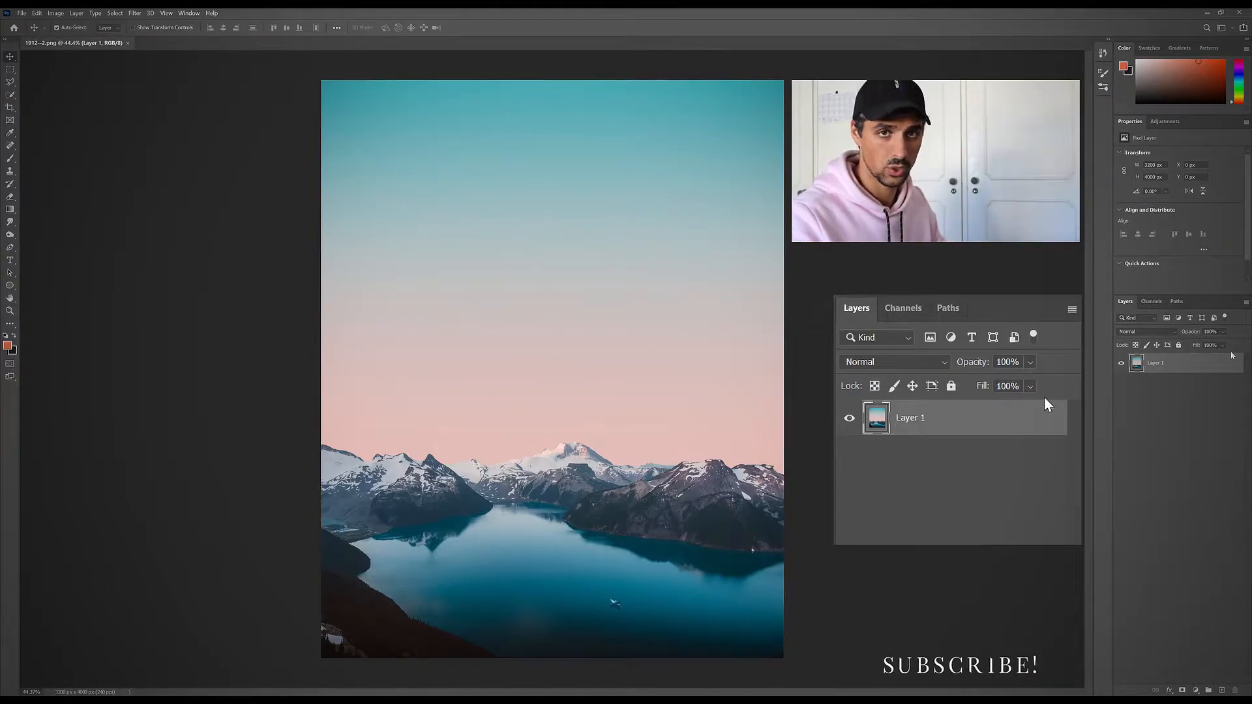
{"action": "left_click", "coordinate": [1171, 337]}
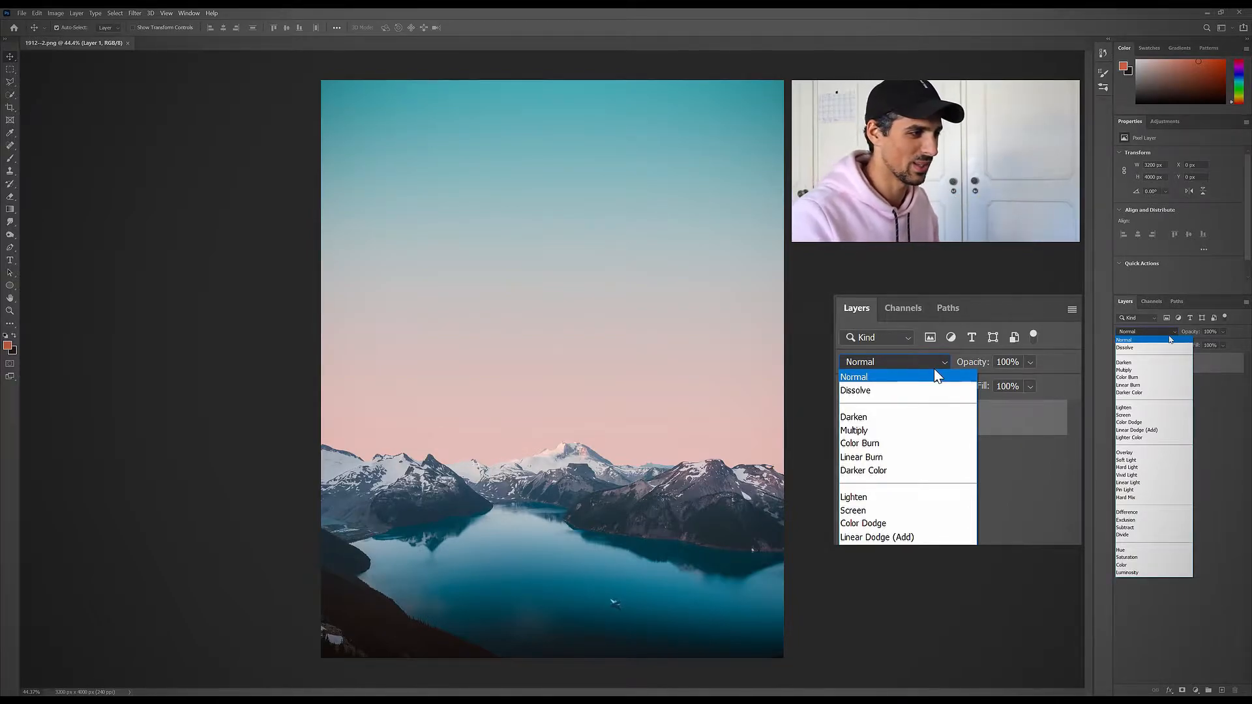
{"action": "left_click", "coordinate": [936, 365]}
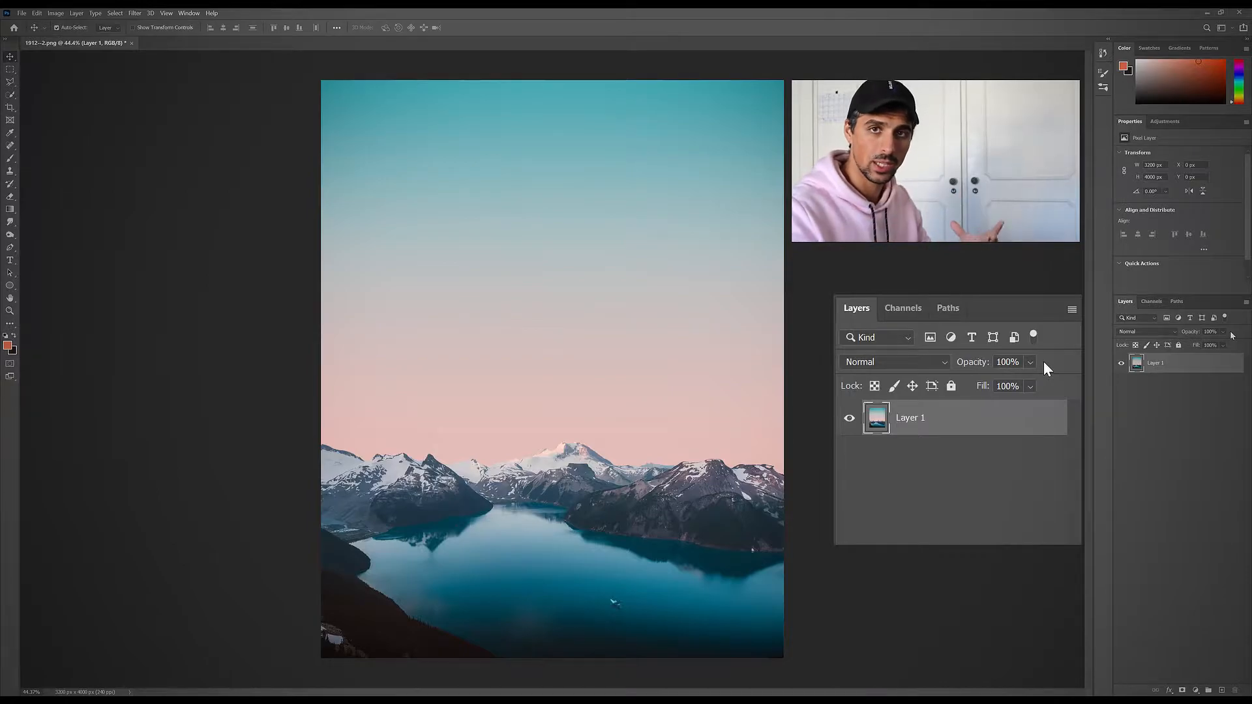
- Lower Layer 1's opacity to 50% and restore it to 100%
{"action": "mouse_move", "coordinate": [1031, 362]}
{"action": "left_mouse_down"}
{"action": "mouse_move", "coordinate": [1043, 385]}
{"action": "mouse_move", "coordinate": [1021, 385]}
{"action": "left_mouse_up"}
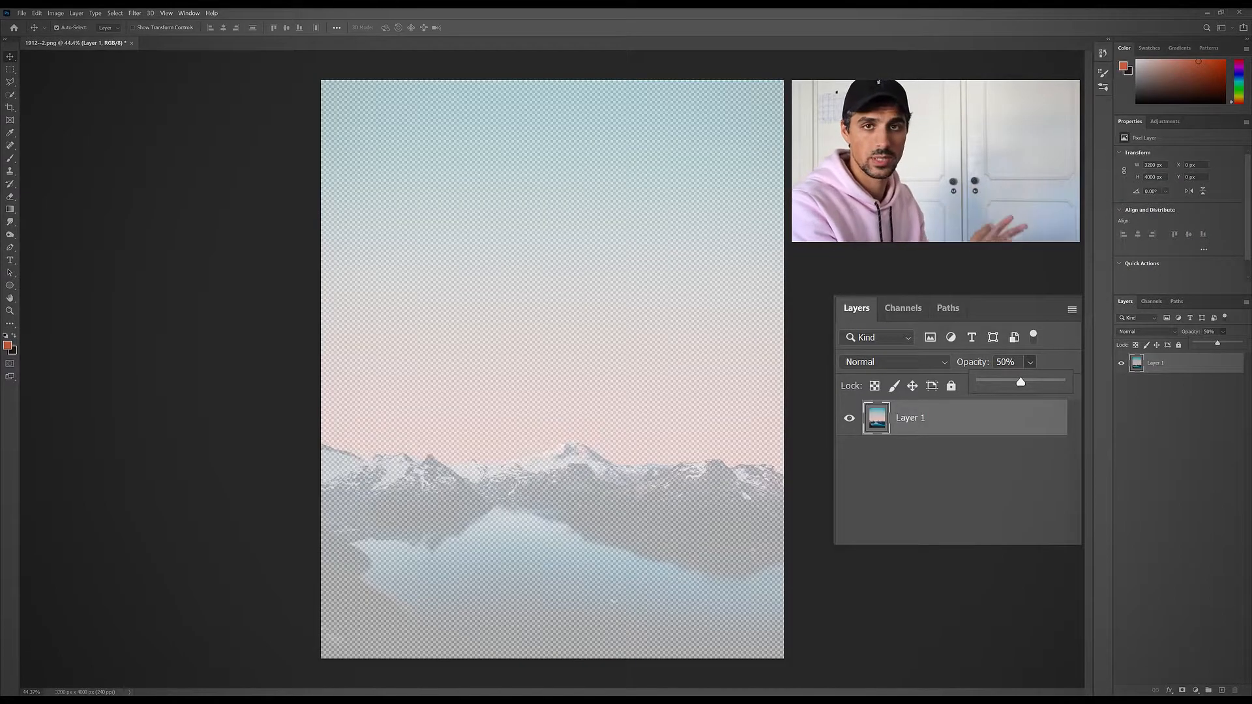
{"action": "left_click_drag", "start_coordinate": [1217, 343], "coordinate": [1231, 341]}
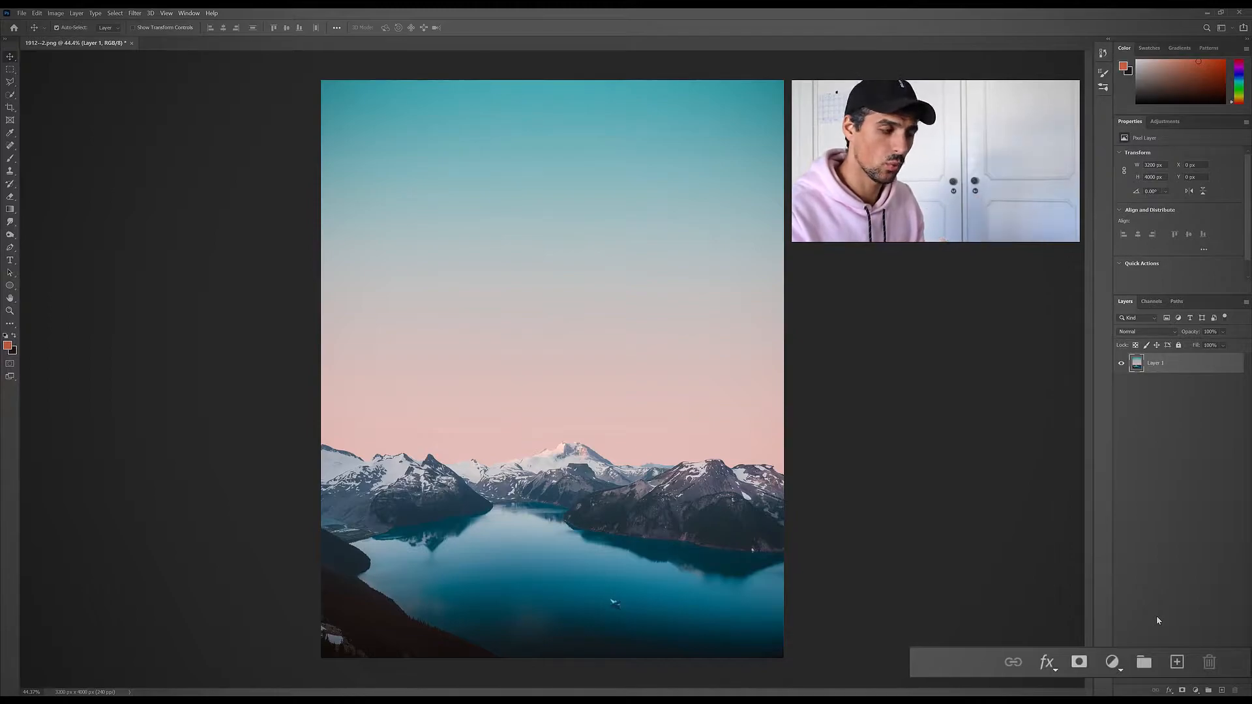
- Add a layer mask to Layer 1, brush black over the central sky to hide it, and restore the area in white
{"action": "key", "text": "b"}
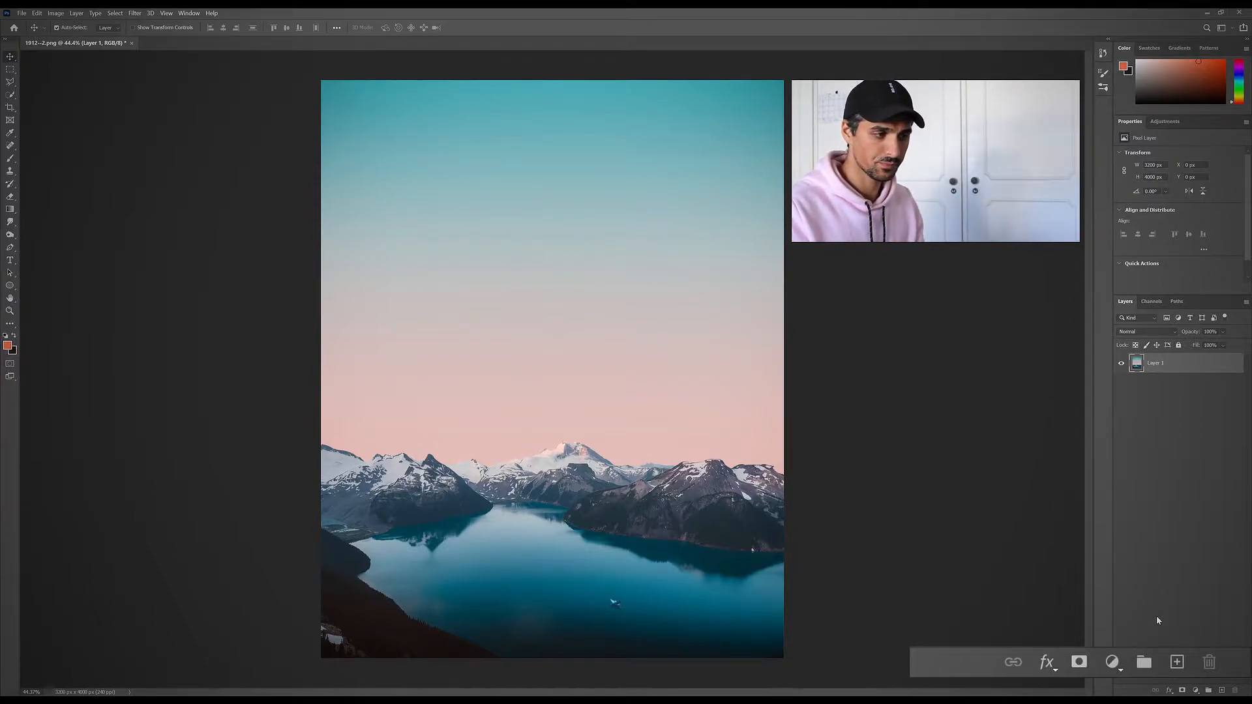
{"action": "key", "text": "x"}
{"action": "left_click", "coordinate": [1182, 689]}
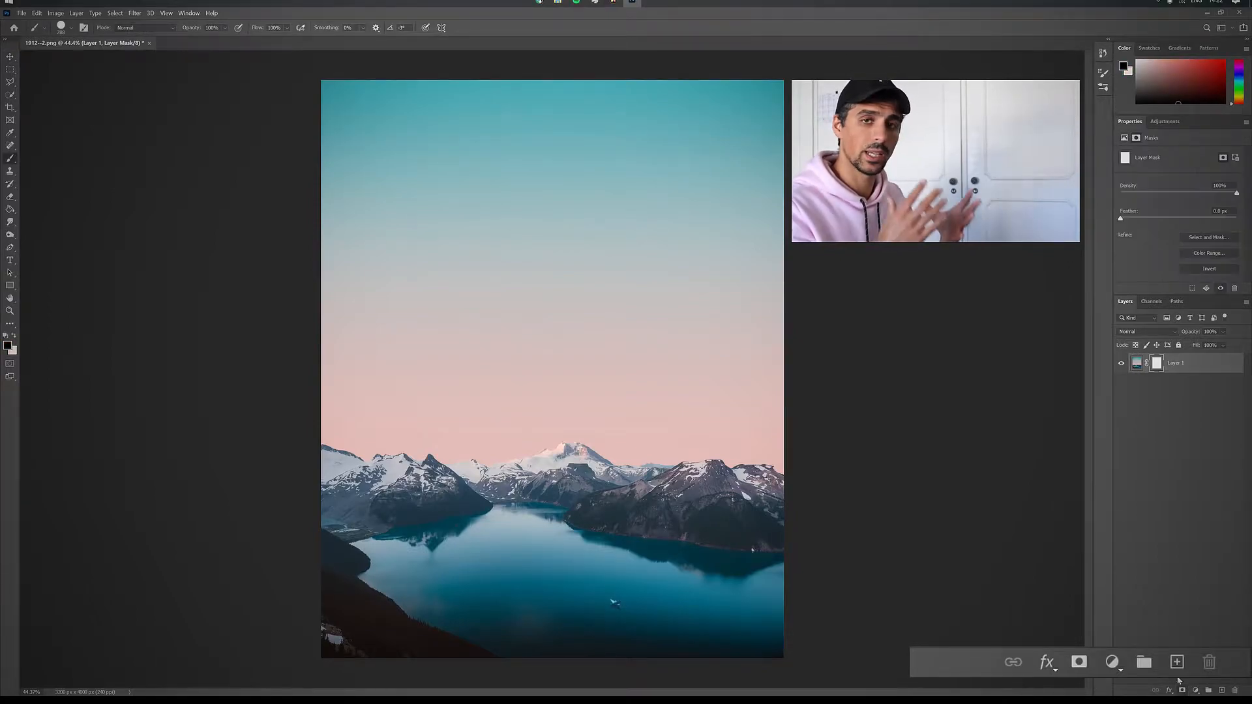
{"action": "mouse_move", "coordinate": [560, 186]}
{"action": "left_mouse_down"}
{"action": "mouse_move", "coordinate": [517, 227]}
{"action": "mouse_move", "coordinate": [604, 281]}
{"action": "mouse_move", "coordinate": [545, 355]}
{"action": "left_mouse_up"}
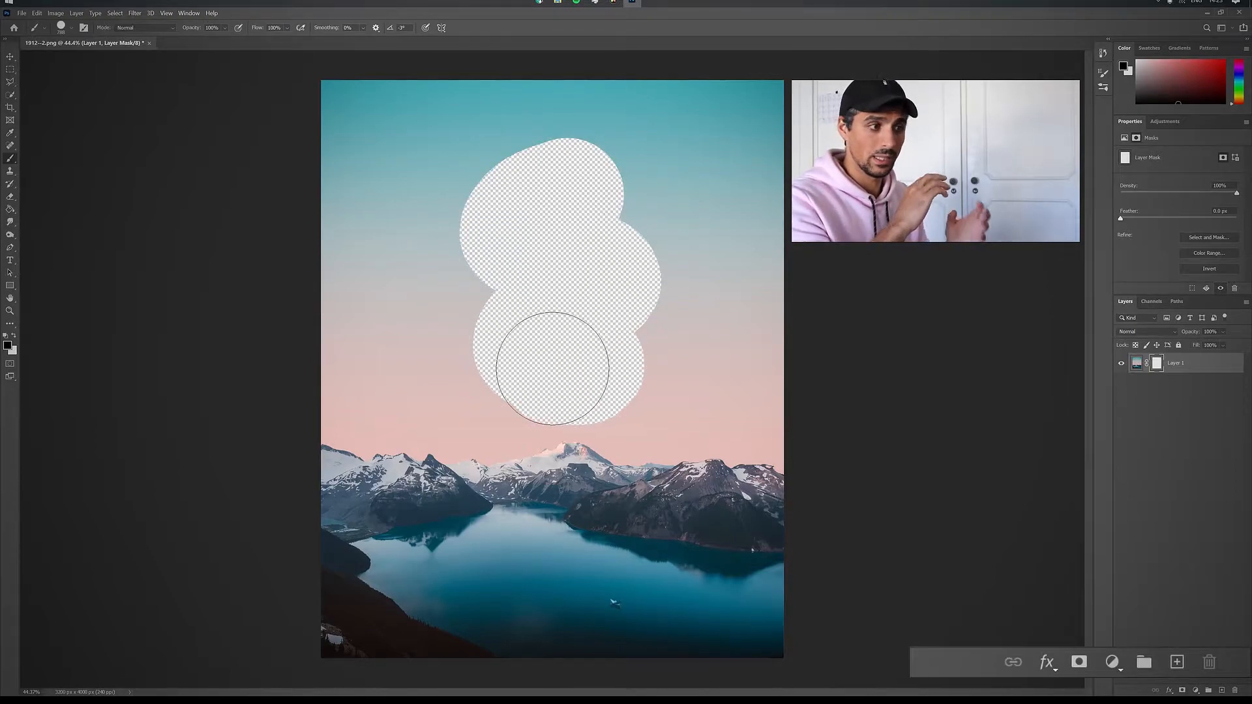
{"action": "key", "text": "x"}
{"action": "mouse_move", "coordinate": [620, 143]}
{"action": "left_mouse_down"}
{"action": "mouse_move", "coordinate": [522, 169]}
{"action": "mouse_move", "coordinate": [590, 215]}
{"action": "mouse_move", "coordinate": [449, 268]}
{"action": "mouse_move", "coordinate": [663, 291]}
{"action": "mouse_move", "coordinate": [475, 333]}
{"action": "mouse_move", "coordinate": [614, 391]}
{"action": "mouse_move", "coordinate": [586, 417]}
{"action": "left_mouse_up"}
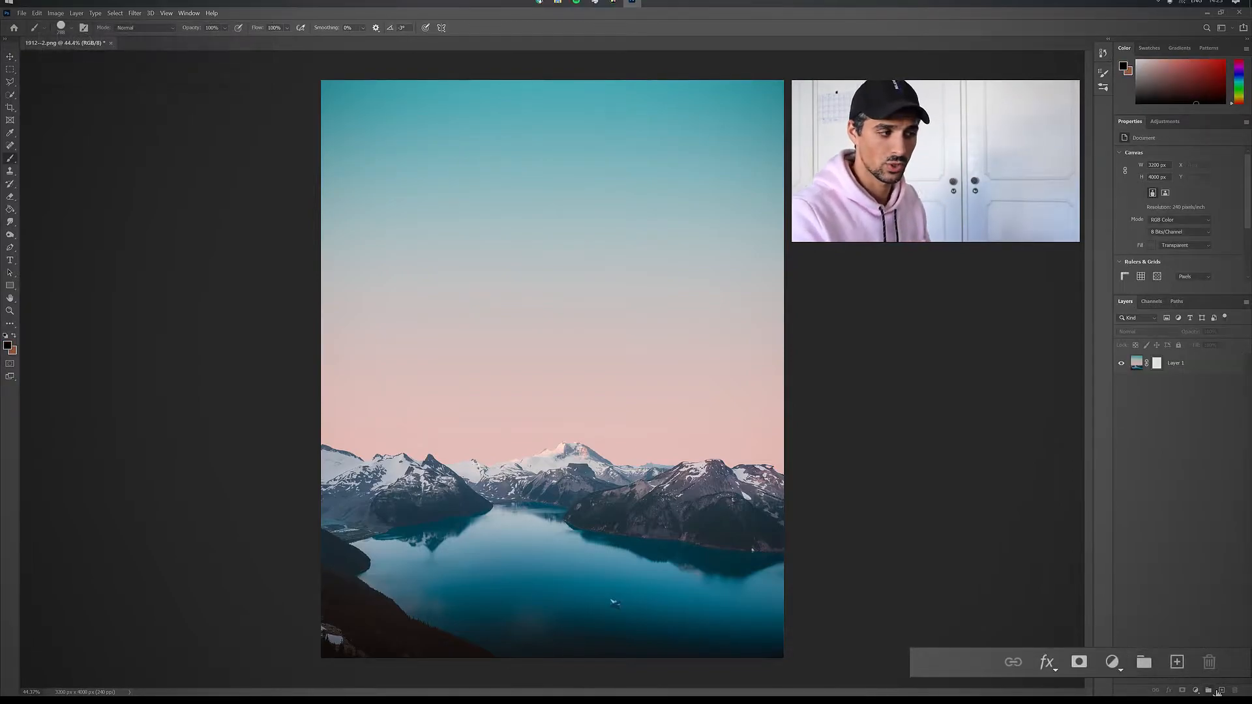
- Create a new layer group, place Layer 1 inside it, and collapse the group
{"action": "key", "text": "ctrl+g"}
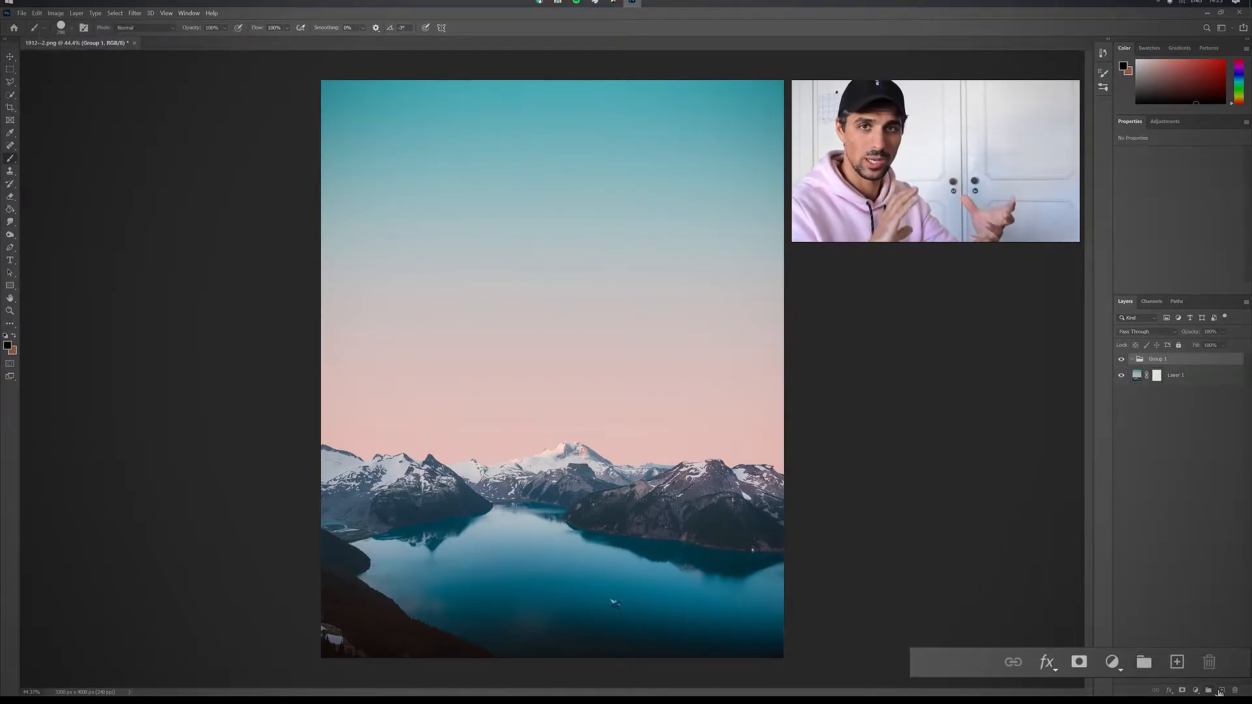
{"action": "left_click", "coordinate": [1137, 372]}
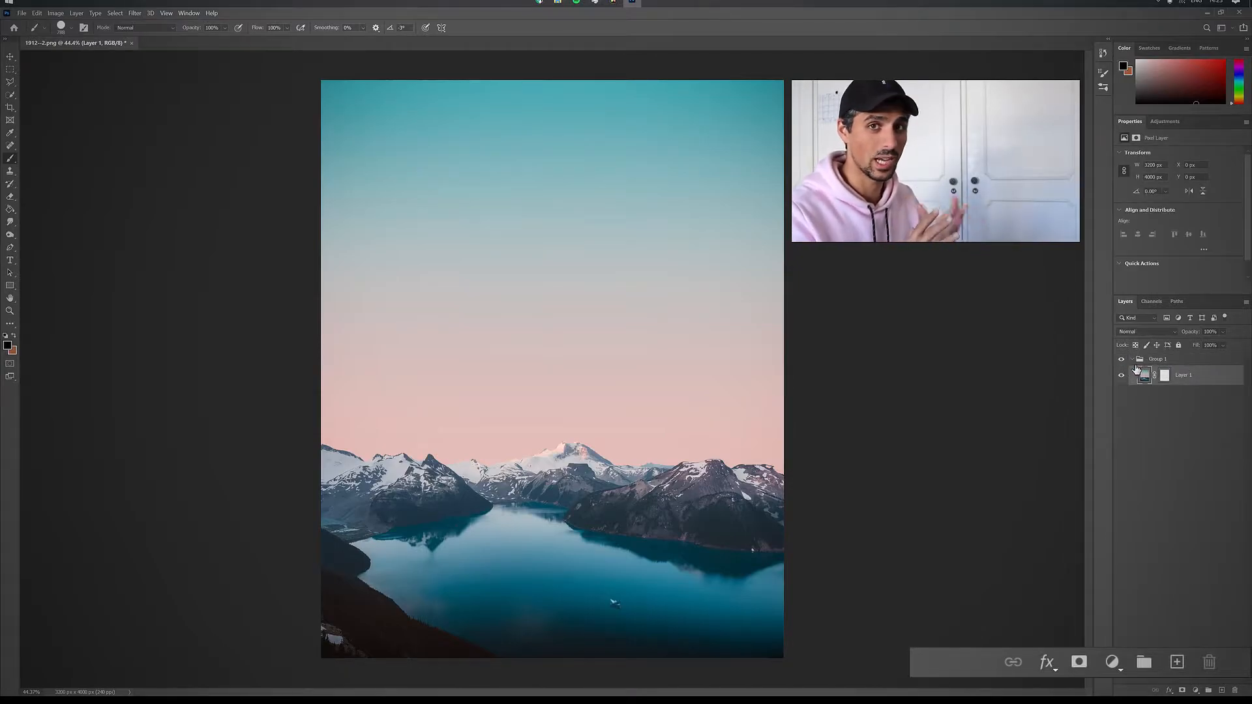
{"action": "left_click", "coordinate": [1132, 359]}
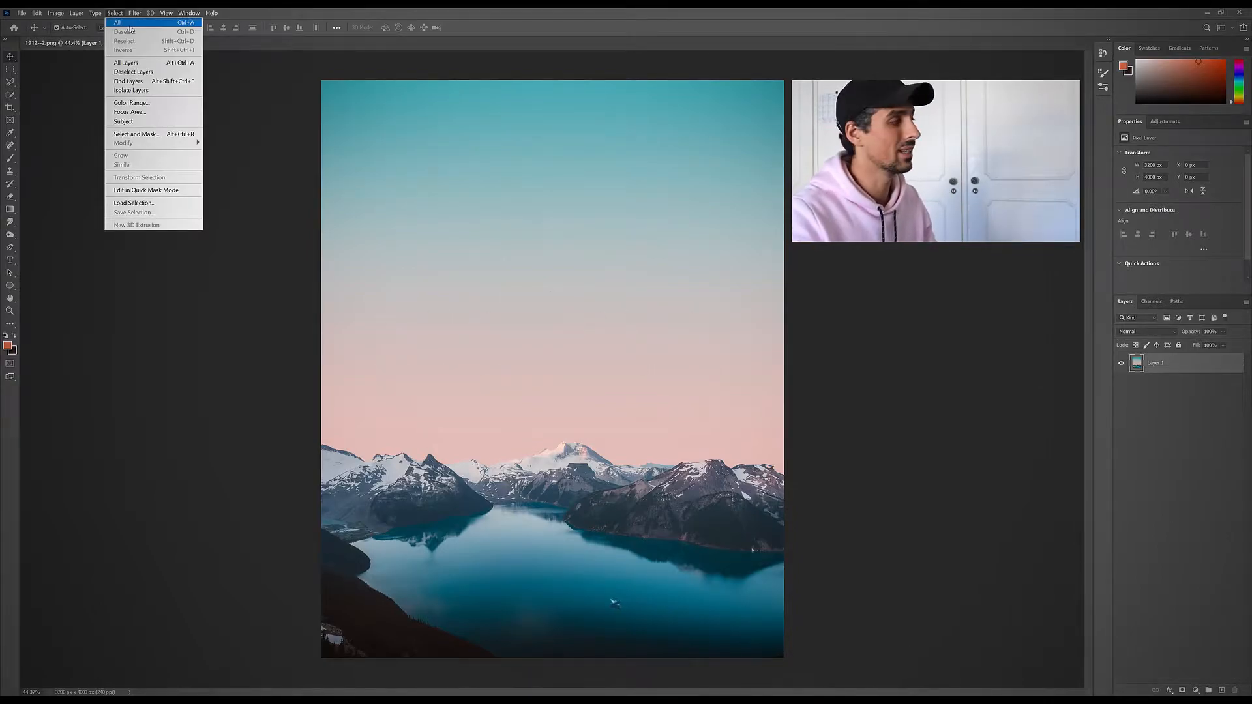
- Review the commands for creating new layers and the other commands offered by the Layers panel
{"action": "mouse_move", "coordinate": [76, 14]}
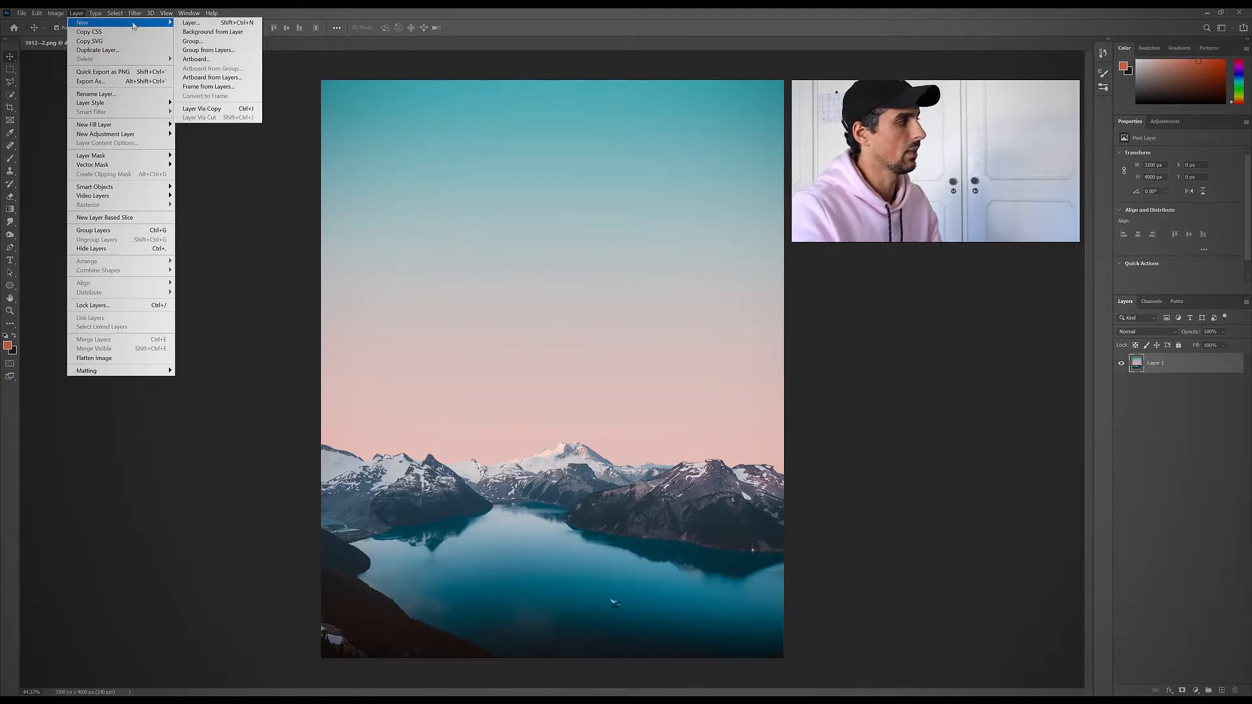
{"action": "left_click", "coordinate": [214, 26]}
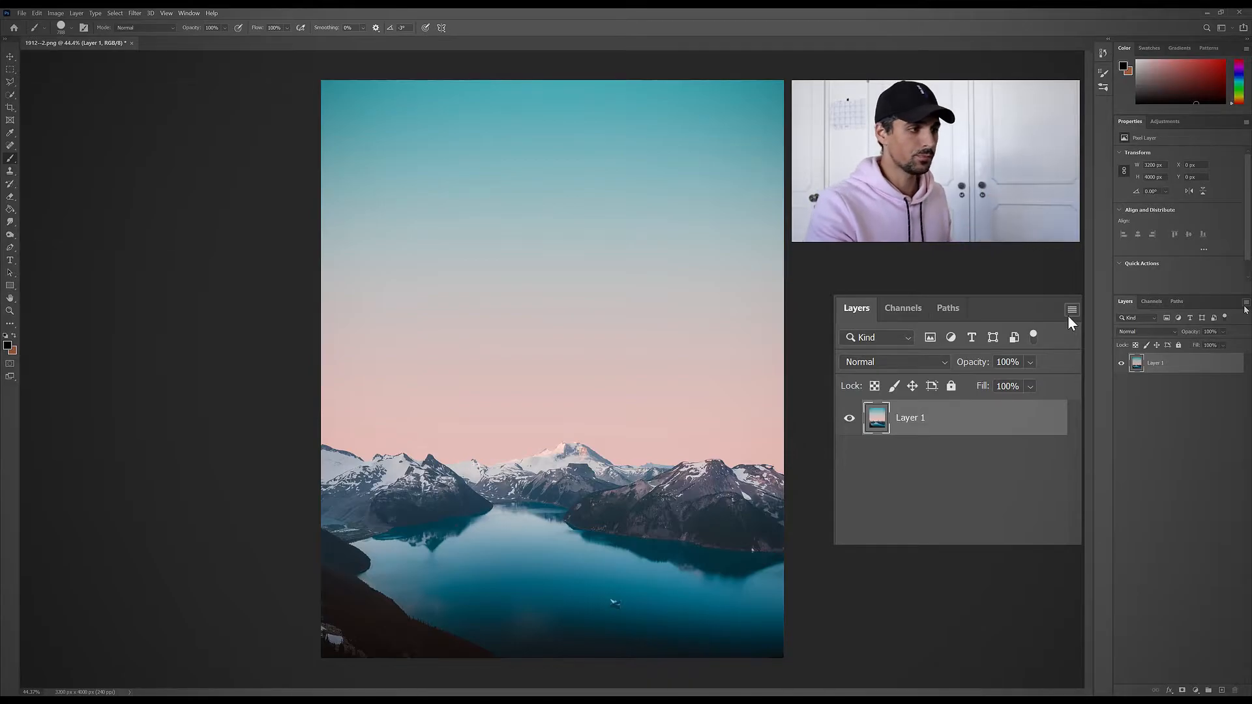
{"action": "left_click", "coordinate": [1245, 303]}
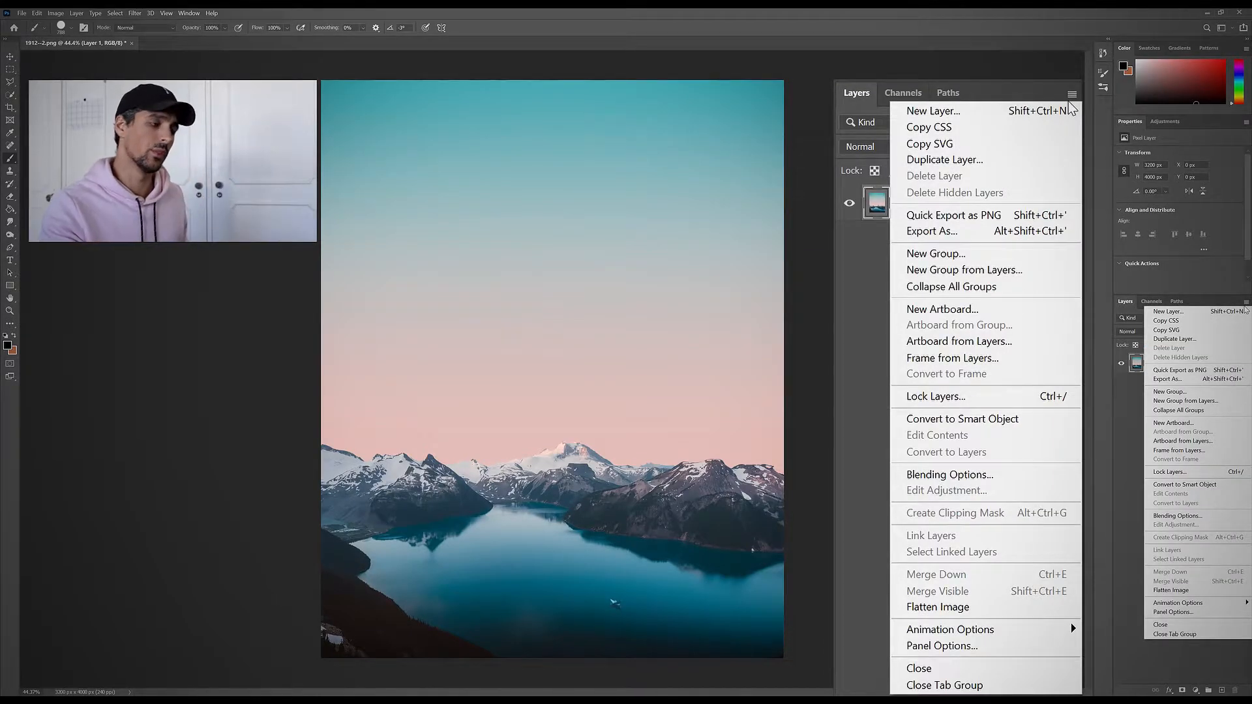
{"action": "left_click", "coordinate": [1124, 410]}
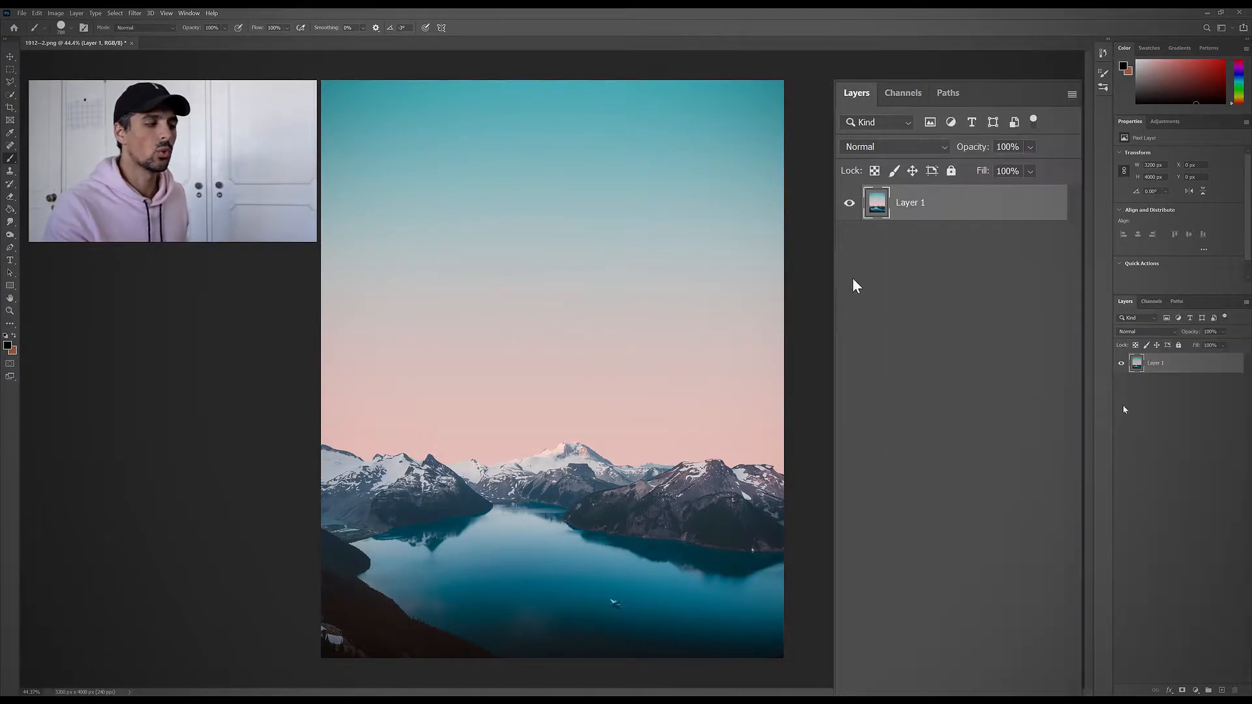
- Review the context options of Layer 1, including blending options, thumbnail sizes and color labels
{"action": "right_click", "coordinate": [1141, 369]}
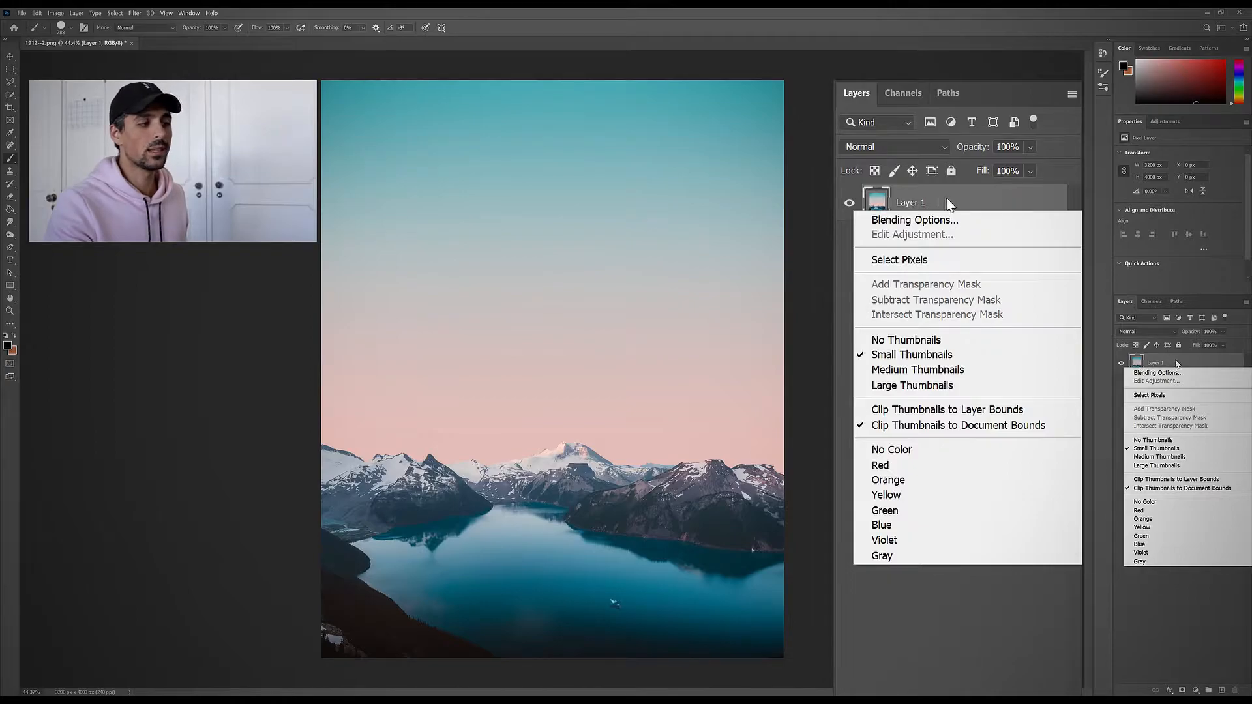
{"action": "left_click", "coordinate": [1174, 363]}
{"action": "right_click", "coordinate": [1174, 362]}
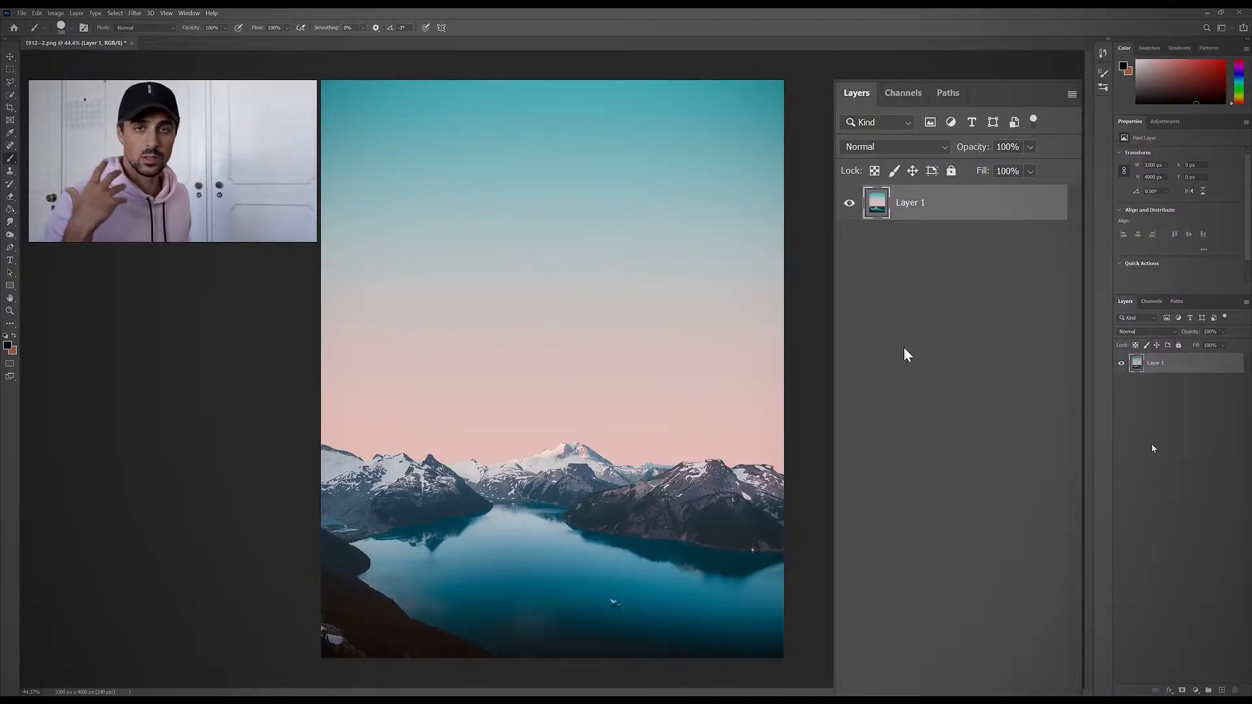
- Add two blank layers, paint a black dot in the upper-left sky on Layer 3 and another in the lower-right sky on Layer 2
{"action": "left_click", "coordinate": [1222, 689]}
{"action": "left_click", "coordinate": [1222, 690]}
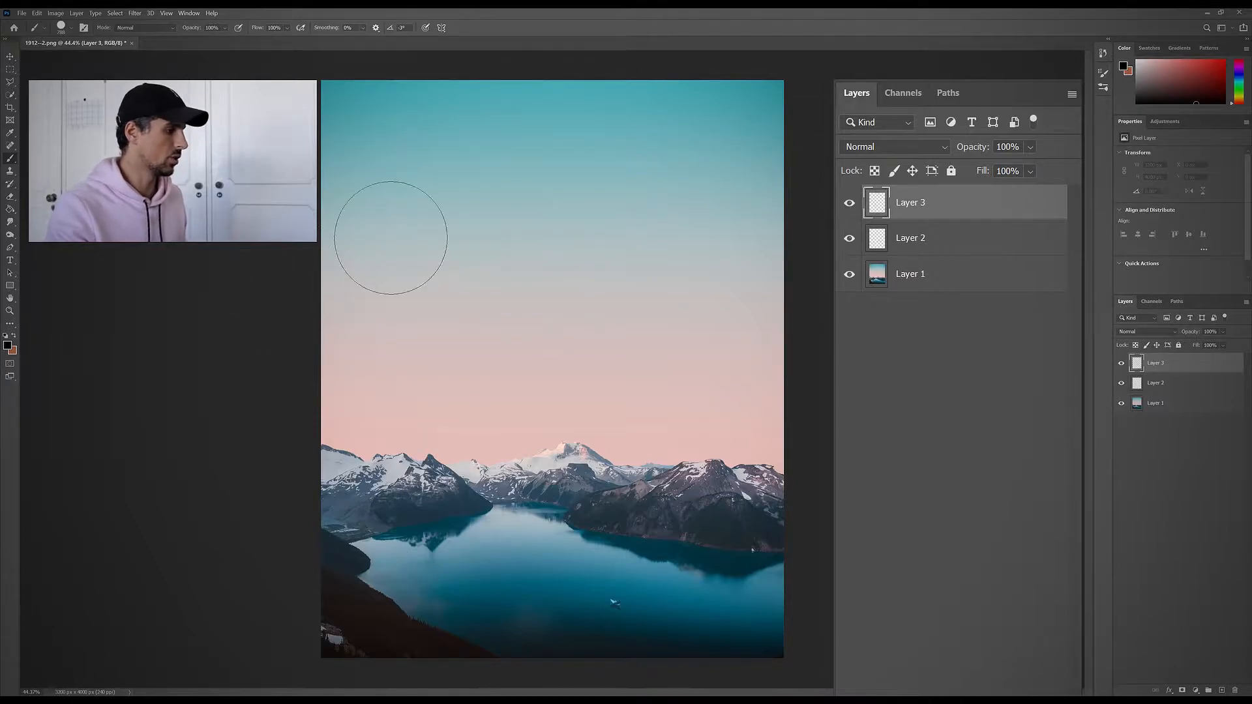
{"action": "left_click", "coordinate": [397, 182]}
{"action": "left_click", "coordinate": [910, 242]}
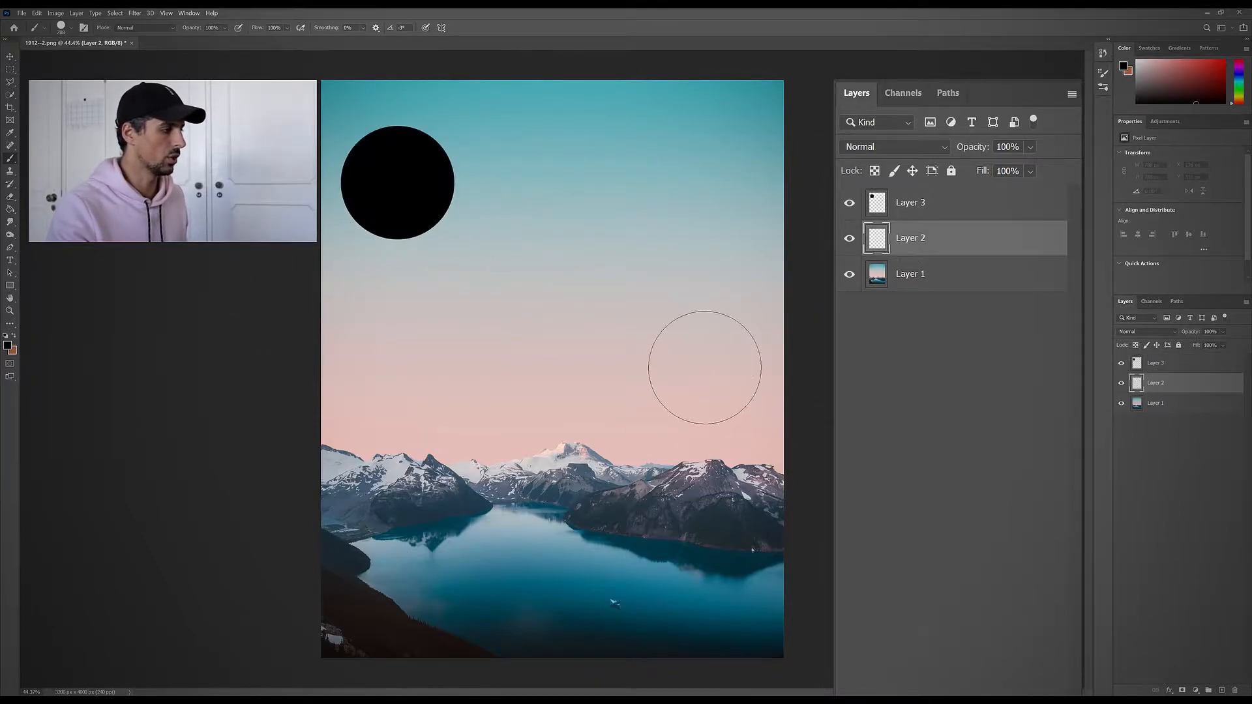
{"action": "left_click", "coordinate": [701, 334]}
{"action": "left_click", "coordinate": [958, 443]}
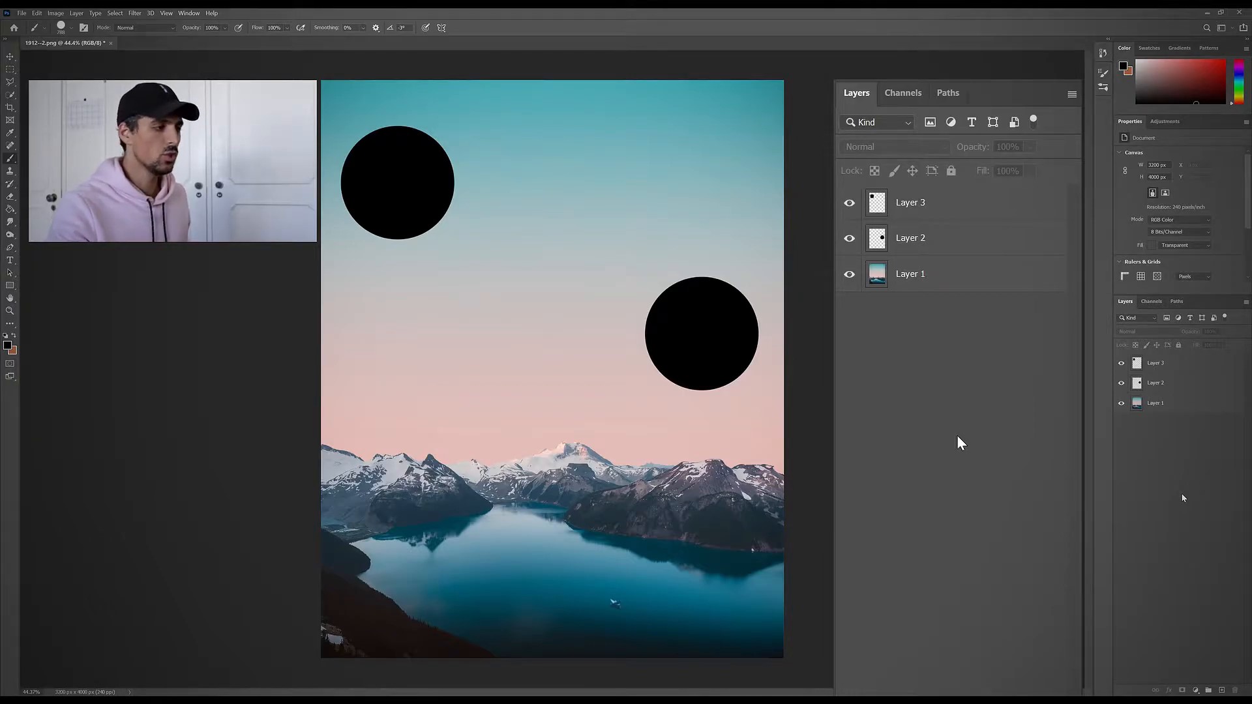
- Merge Layer 3 down into Layer 2 and undo the merge
{"action": "right_click", "coordinate": [1170, 371]}
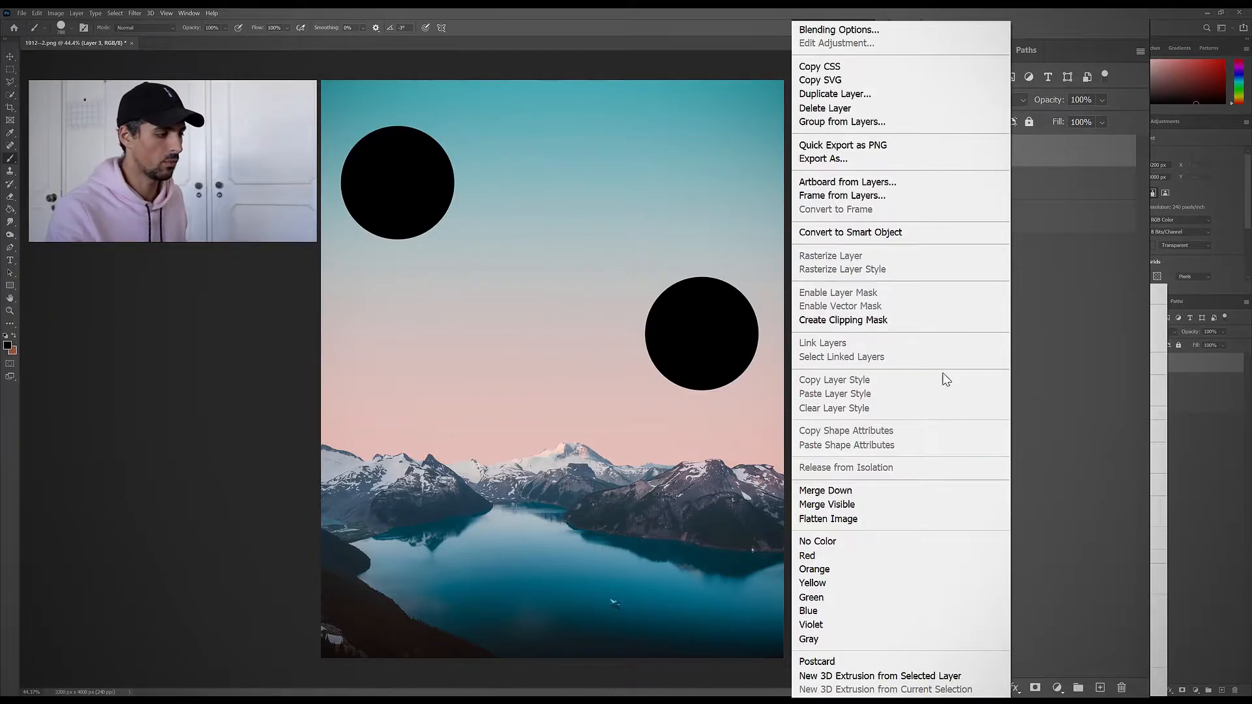
{"action": "left_click", "coordinate": [831, 490]}
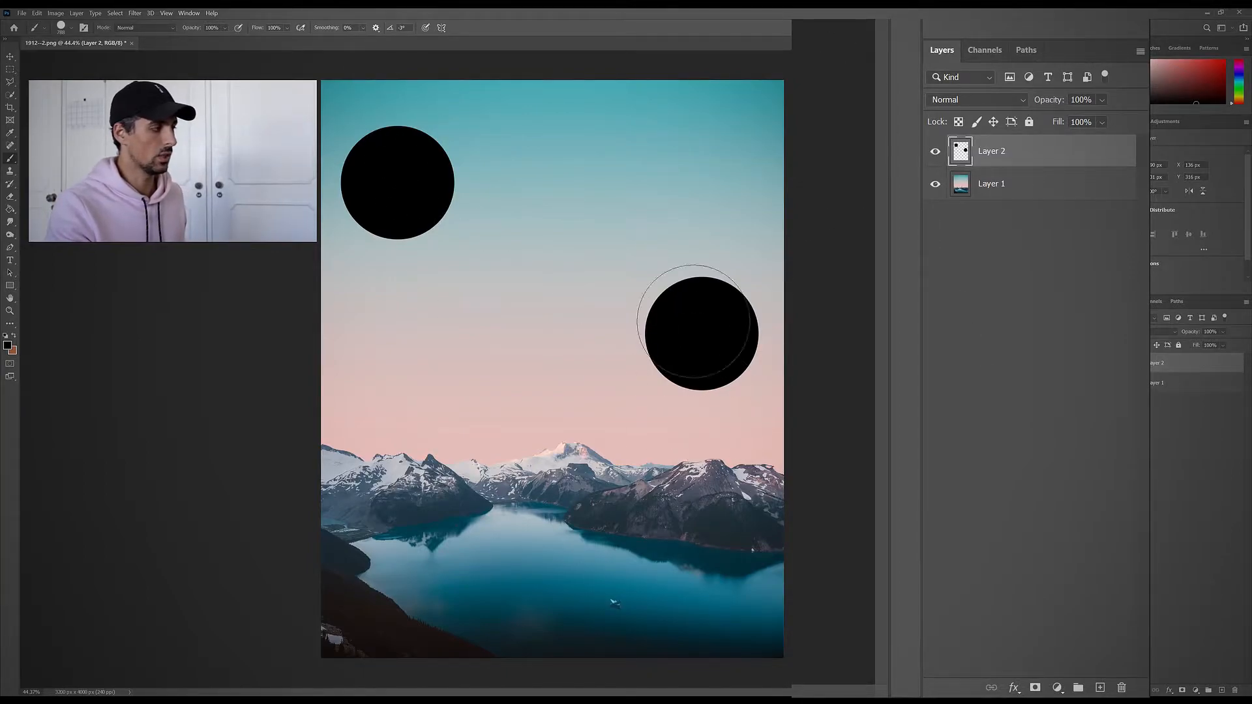
{"action": "key", "text": "ctrl+z"}
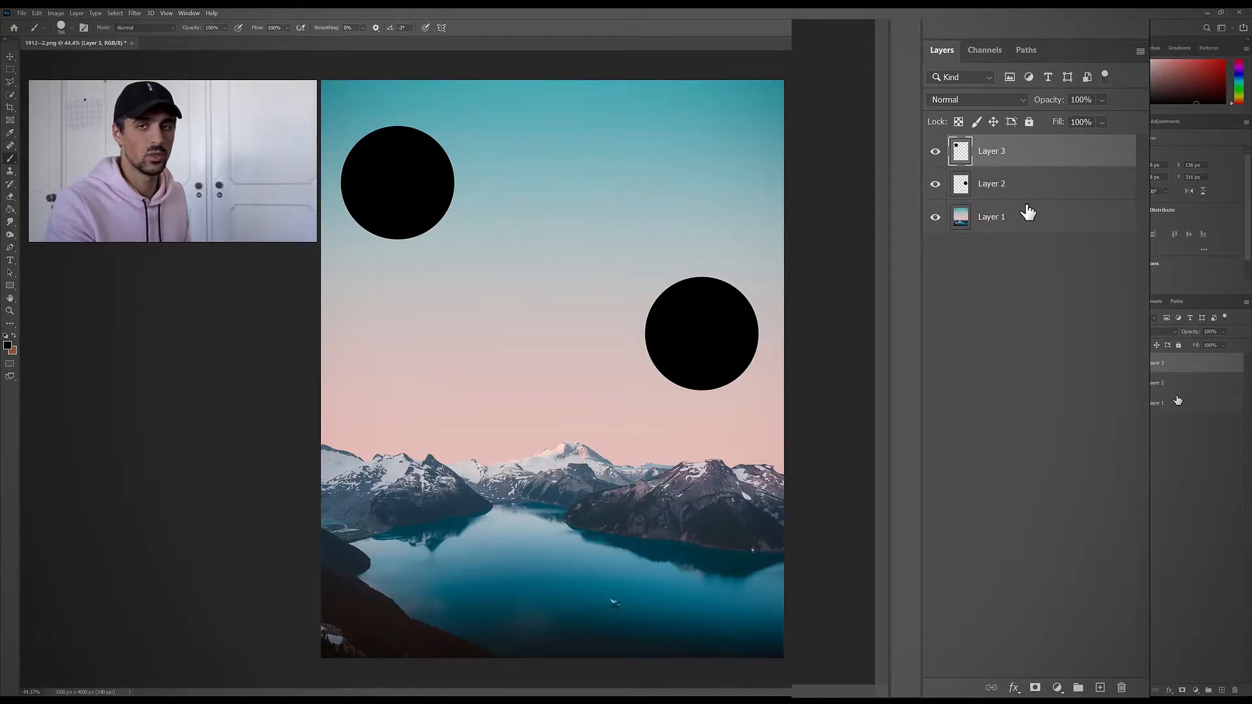
- Hide Layer 2, which holds the dot in the lower-right sky
{"action": "left_click", "coordinate": [936, 184]}
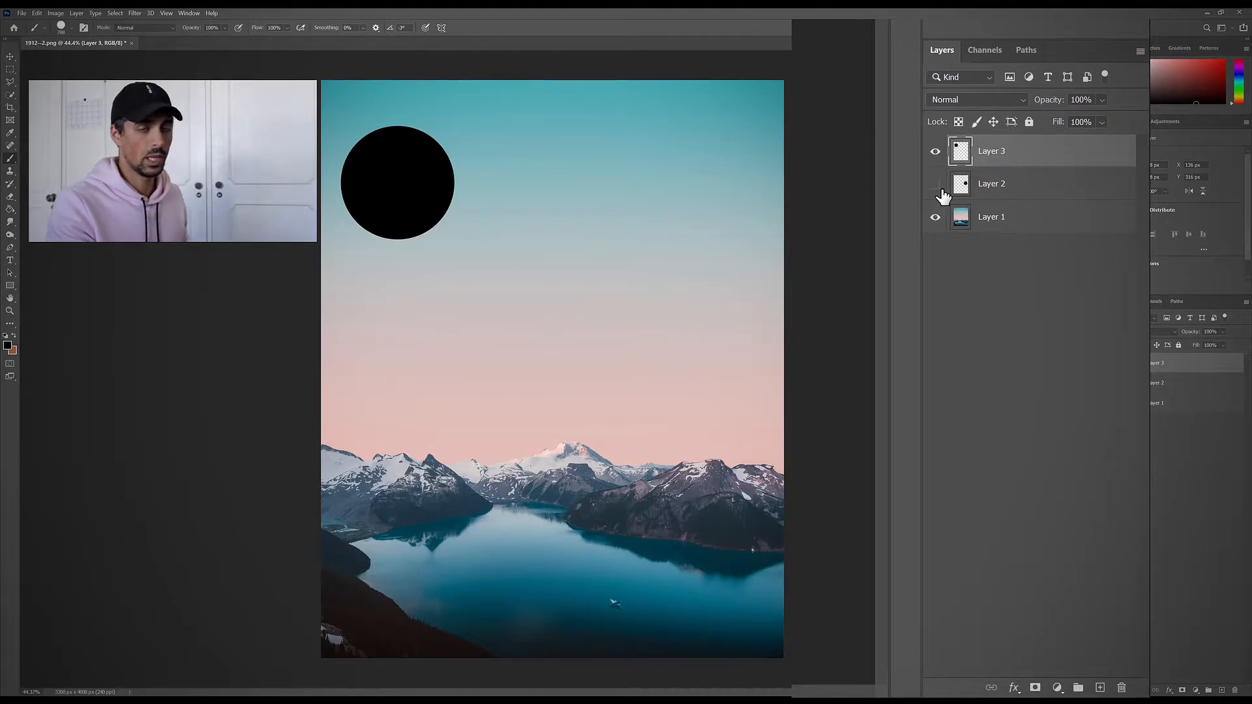
- Merge the visible layers and undo the merge, keeping Layer 2 hidden
{"action": "right_click", "coordinate": [1008, 163]}
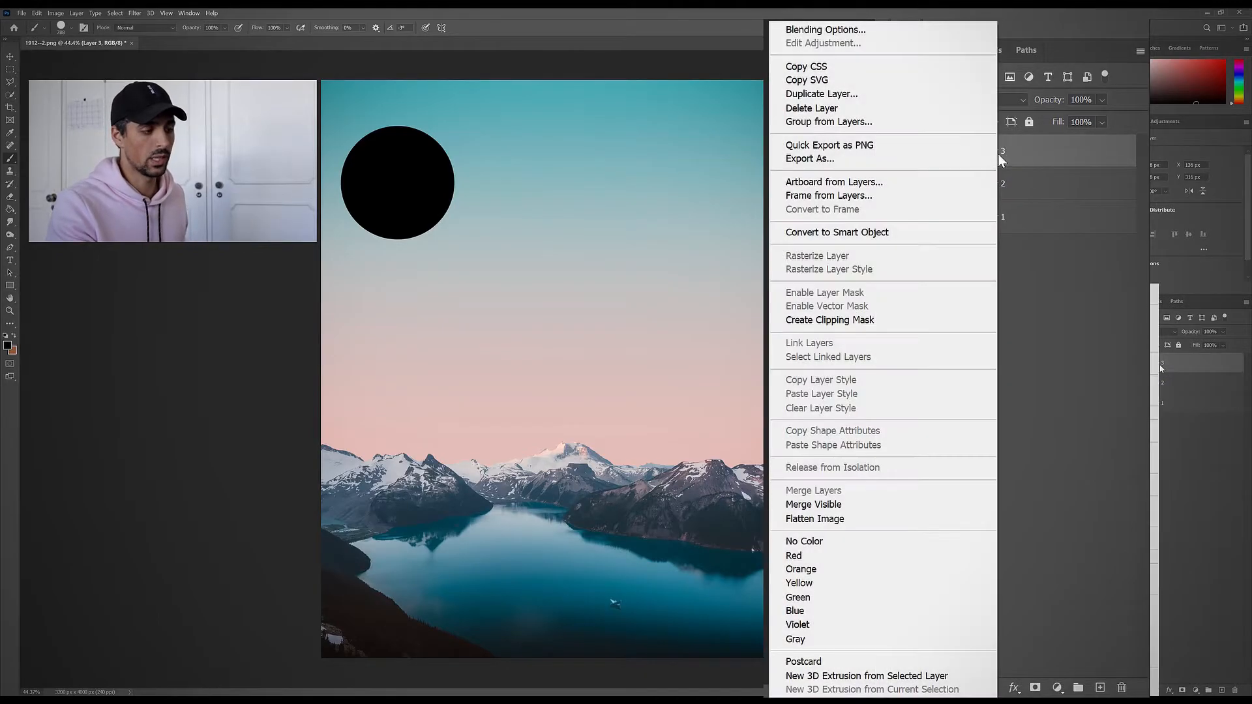
{"action": "left_click", "coordinate": [851, 505]}
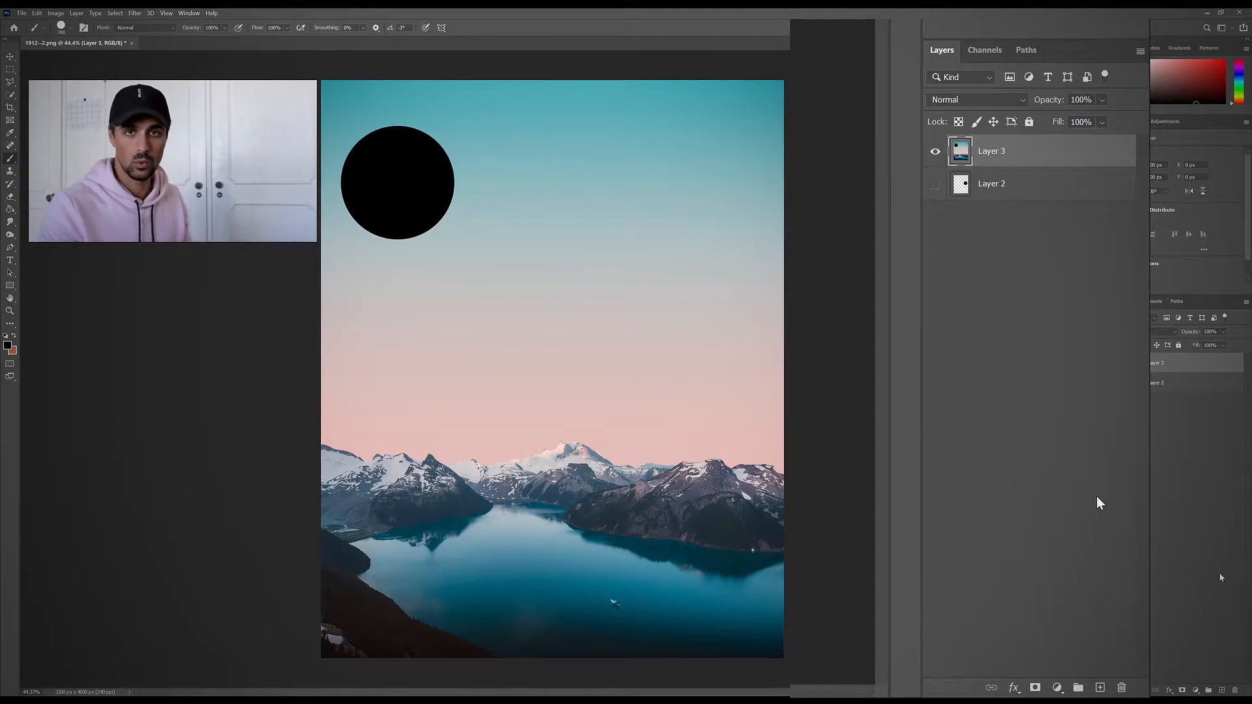
{"action": "key", "text": "ctrl+z"}
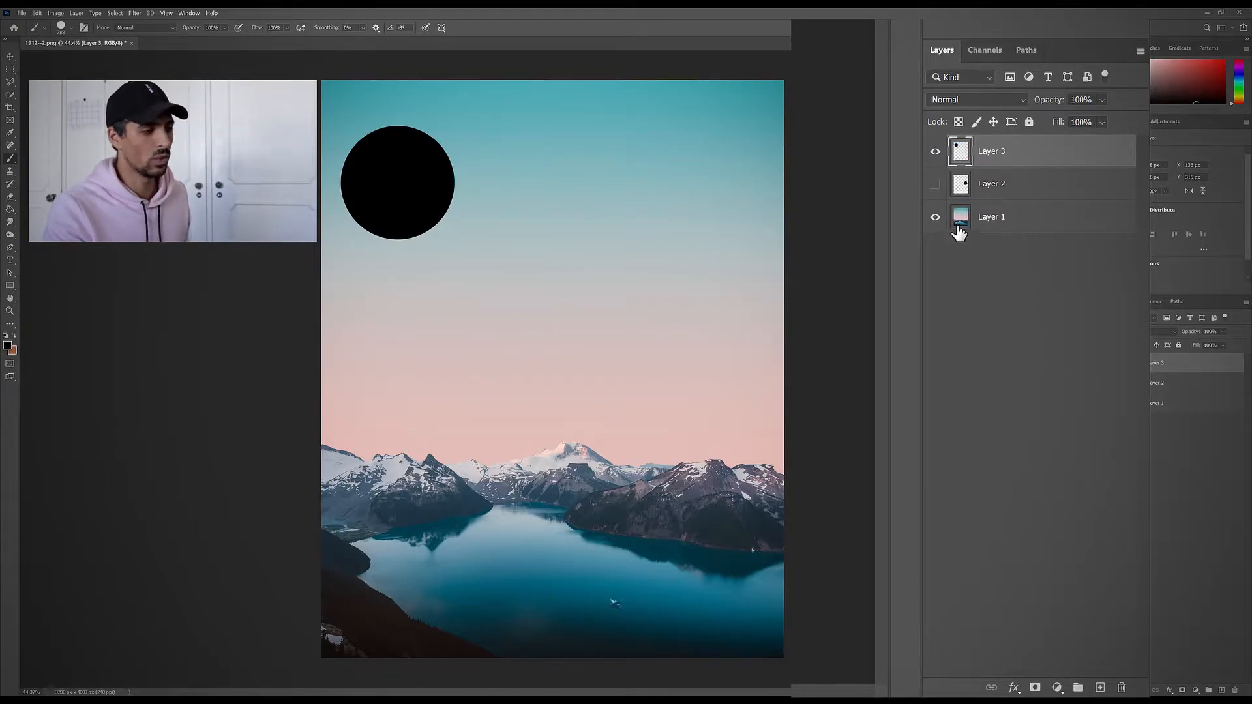
- Flatten the image into a single background layer, discarding the hidden layer
{"action": "right_click", "coordinate": [1002, 160]}
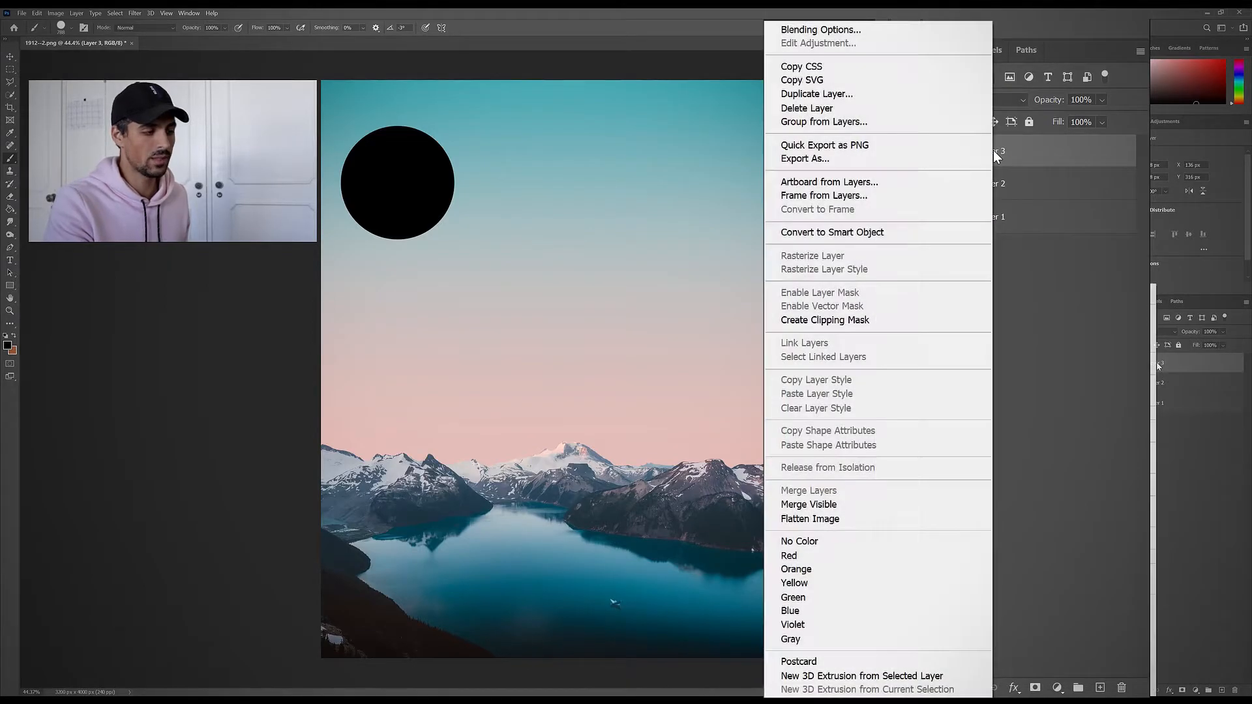
{"action": "left_click", "coordinate": [883, 523]}
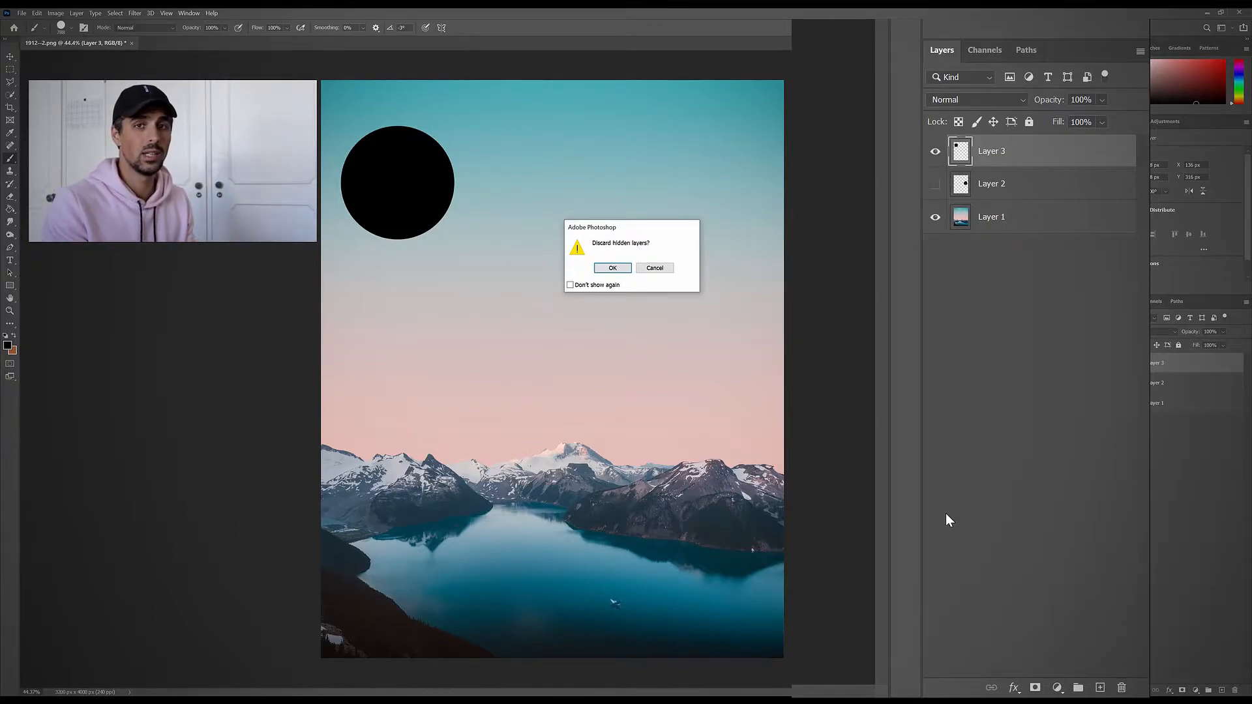
{"action": "left_click", "coordinate": [606, 268]}
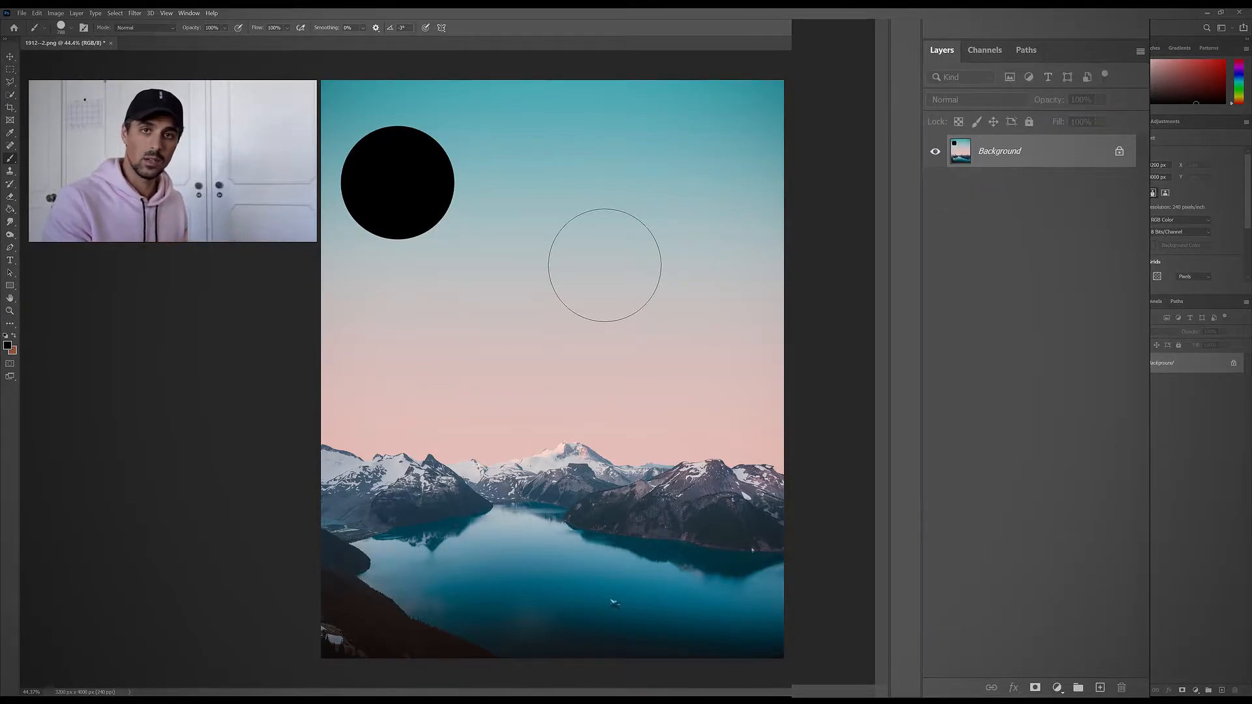
- Flatten the layer stack again from Layer 3, discarding the hidden Layer 2
{"action": "right_click", "coordinate": [1002, 144]}
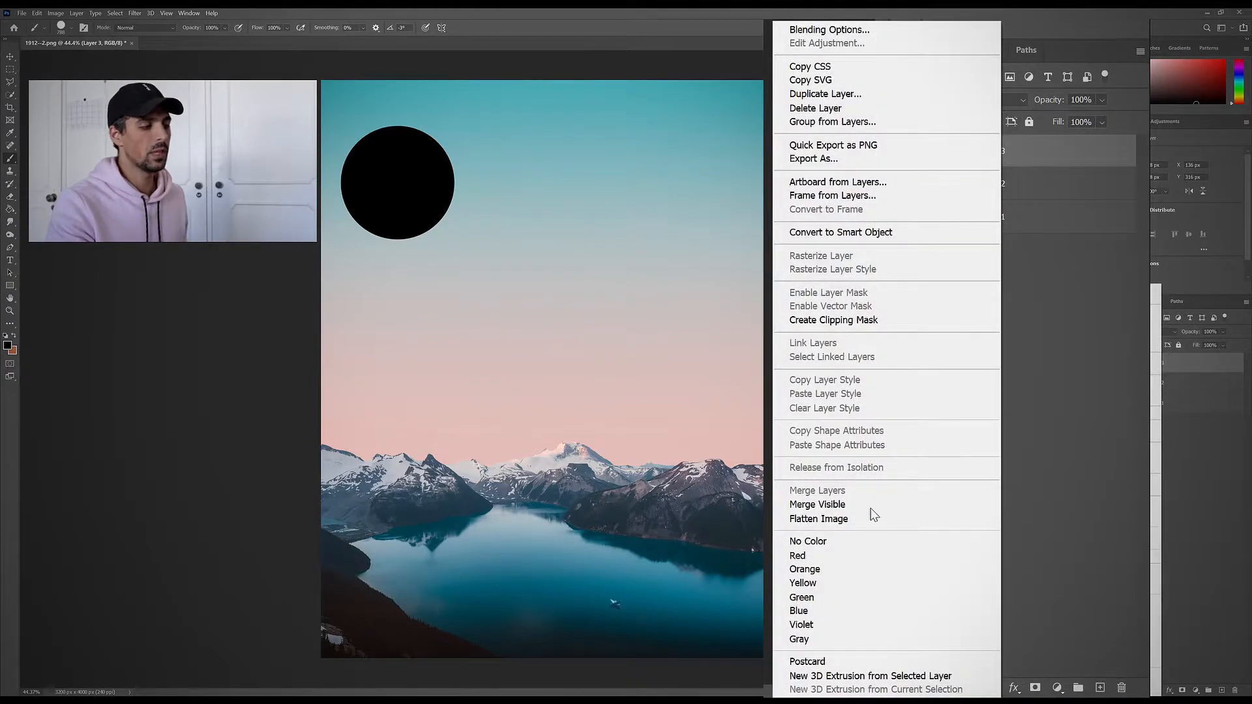
{"action": "left_click", "coordinate": [847, 519]}
{"action": "left_click", "coordinate": [655, 268]}
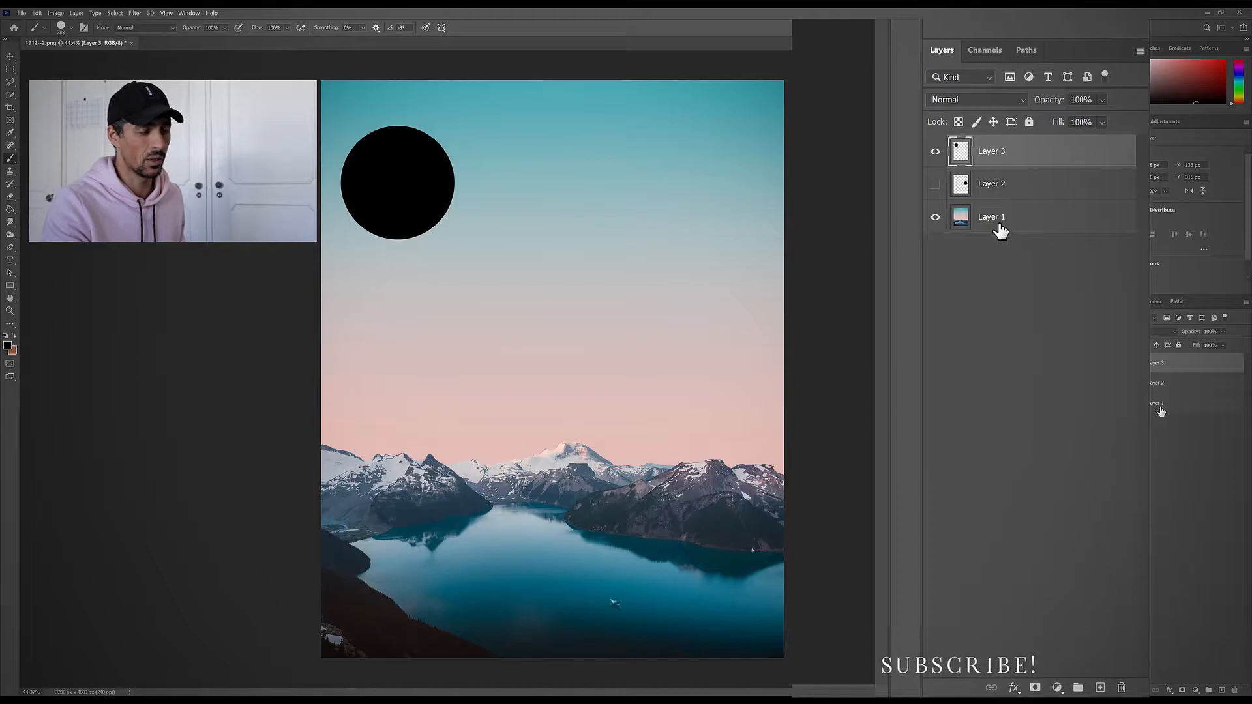
- Select Layer 1 together with Layer 3 and merge the two selected layers, leaving out the hidden Layer 2
{"action": "left_click", "coordinate": [999, 223], "text": "ctrl"}
{"action": "right_click", "coordinate": [990, 220]}
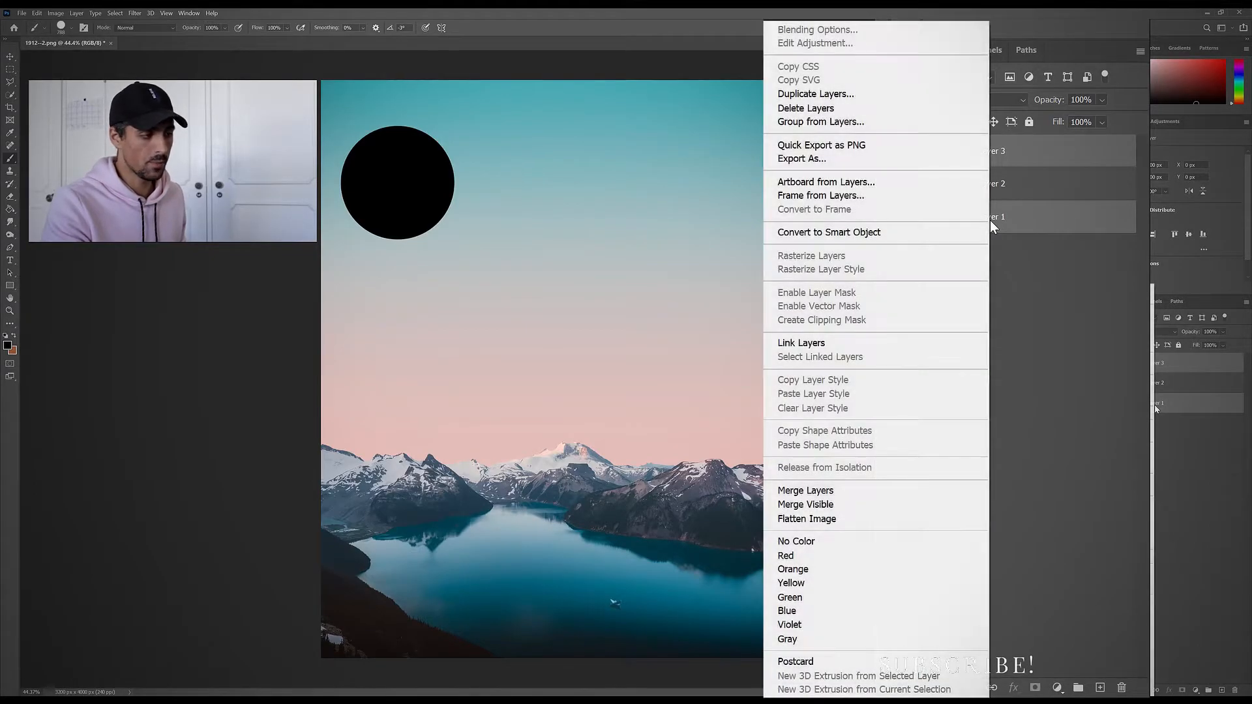
{"action": "left_click", "coordinate": [880, 496]}
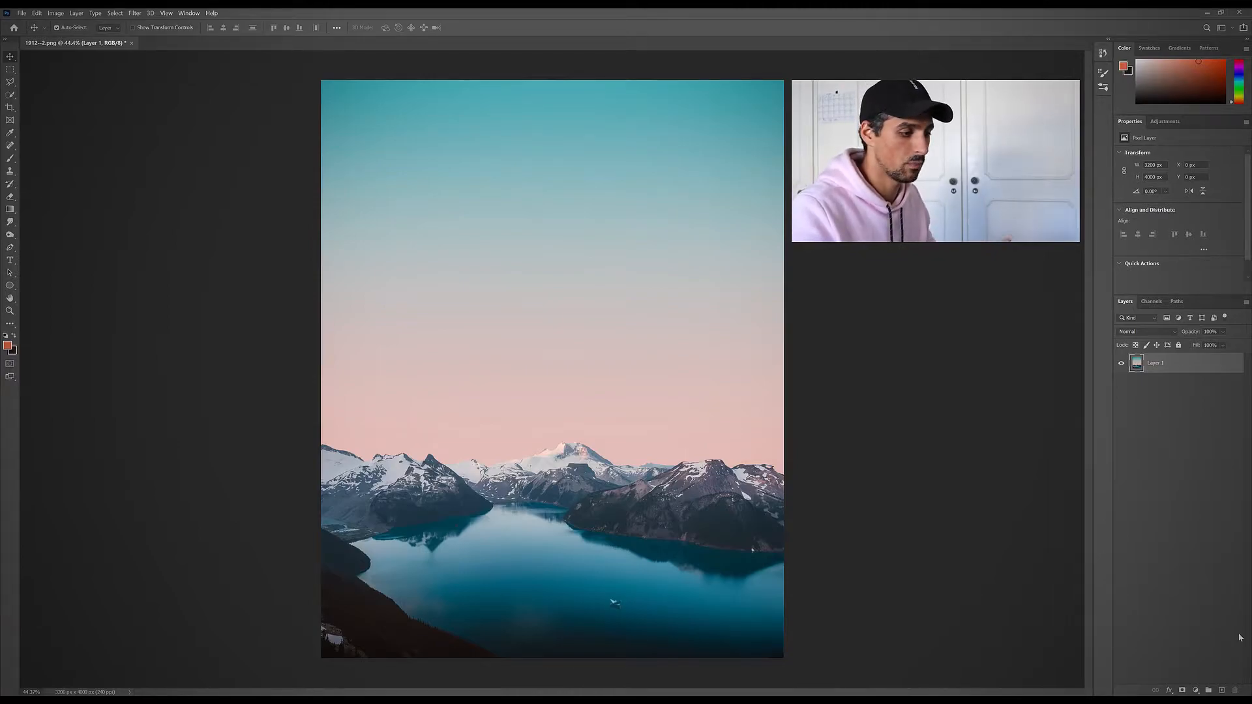
- Add a new empty layer above the photo and rename the photo layer as Landscape
{"action": "left_click", "coordinate": [1222, 690]}
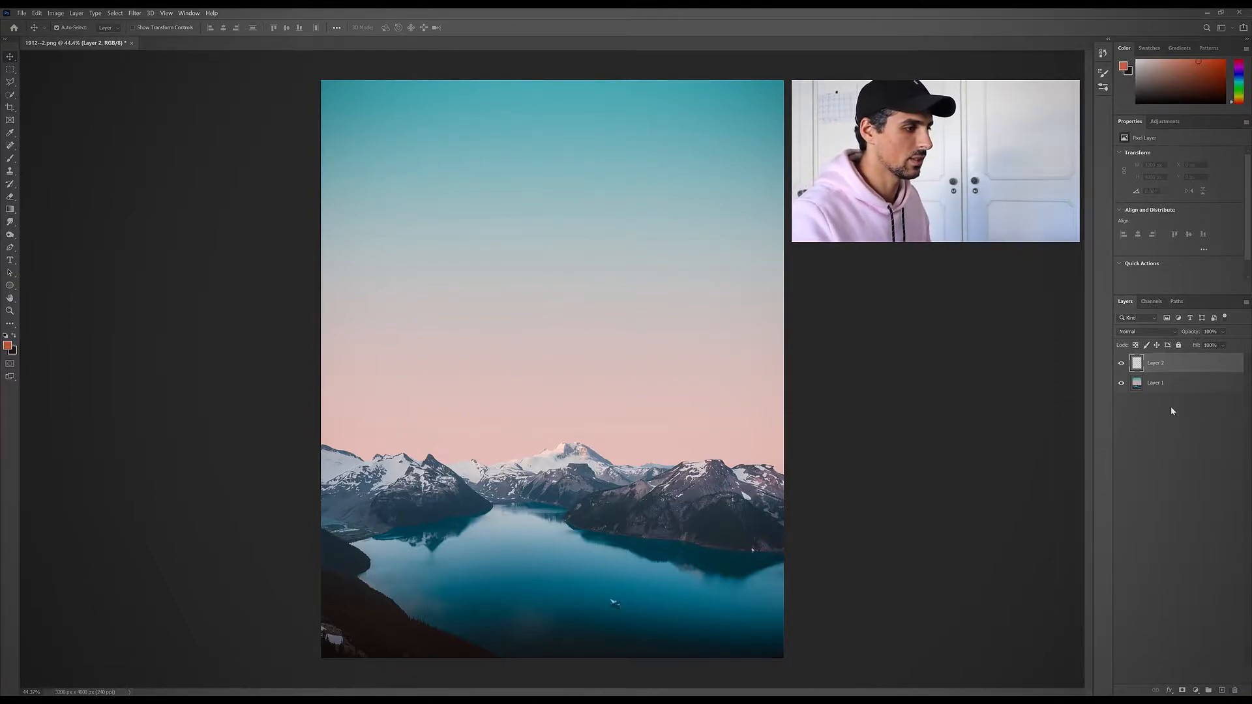
{"action": "double_click", "coordinate": [1155, 383]}
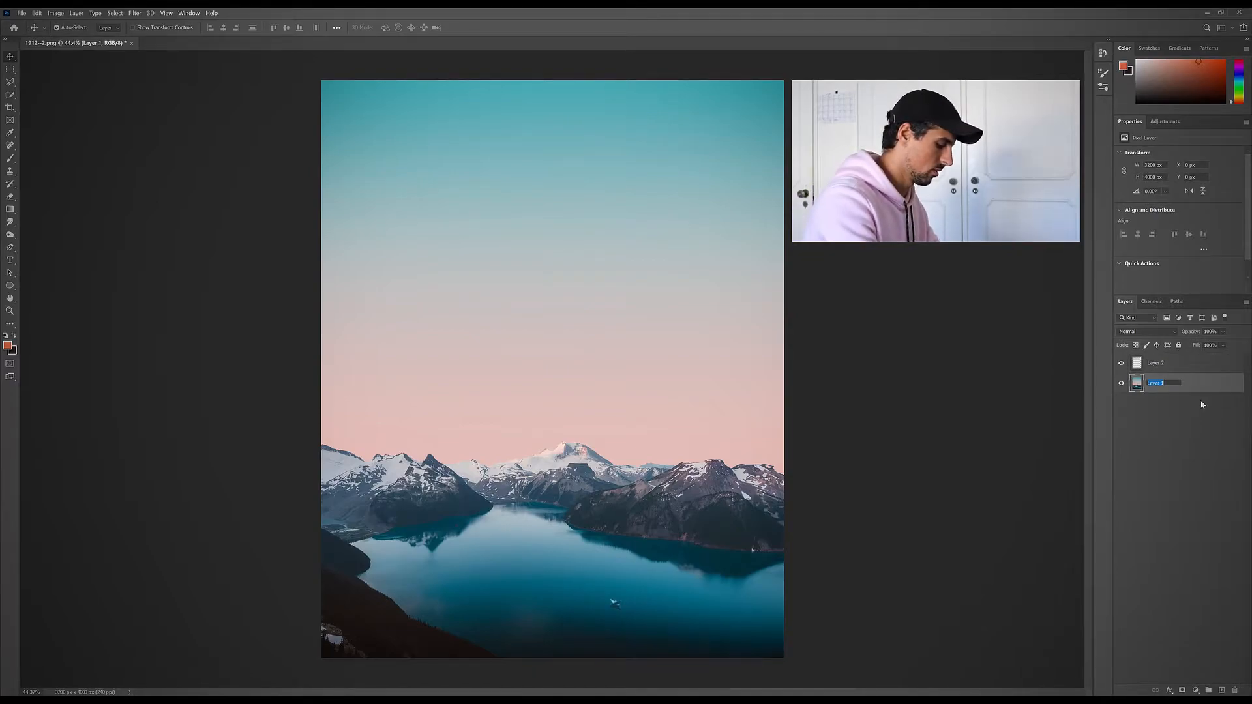
{"action": "type", "text": "Landscape"}
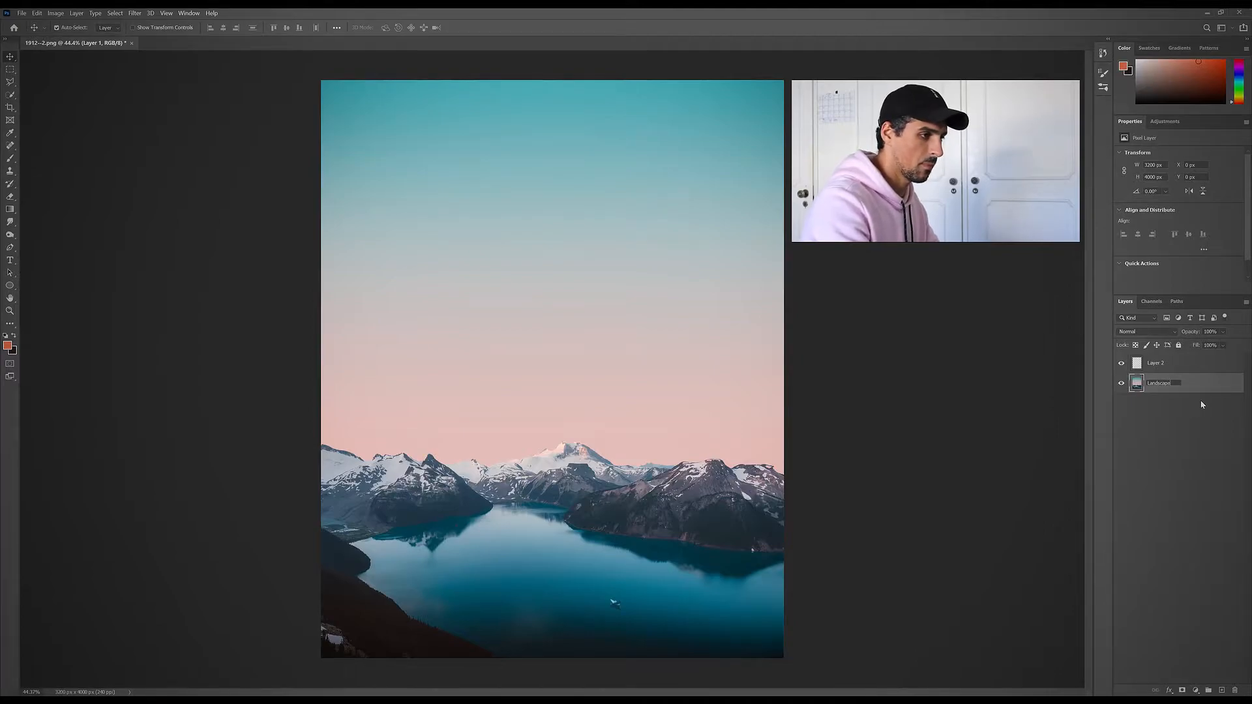
{"action": "key", "text": "Return"}
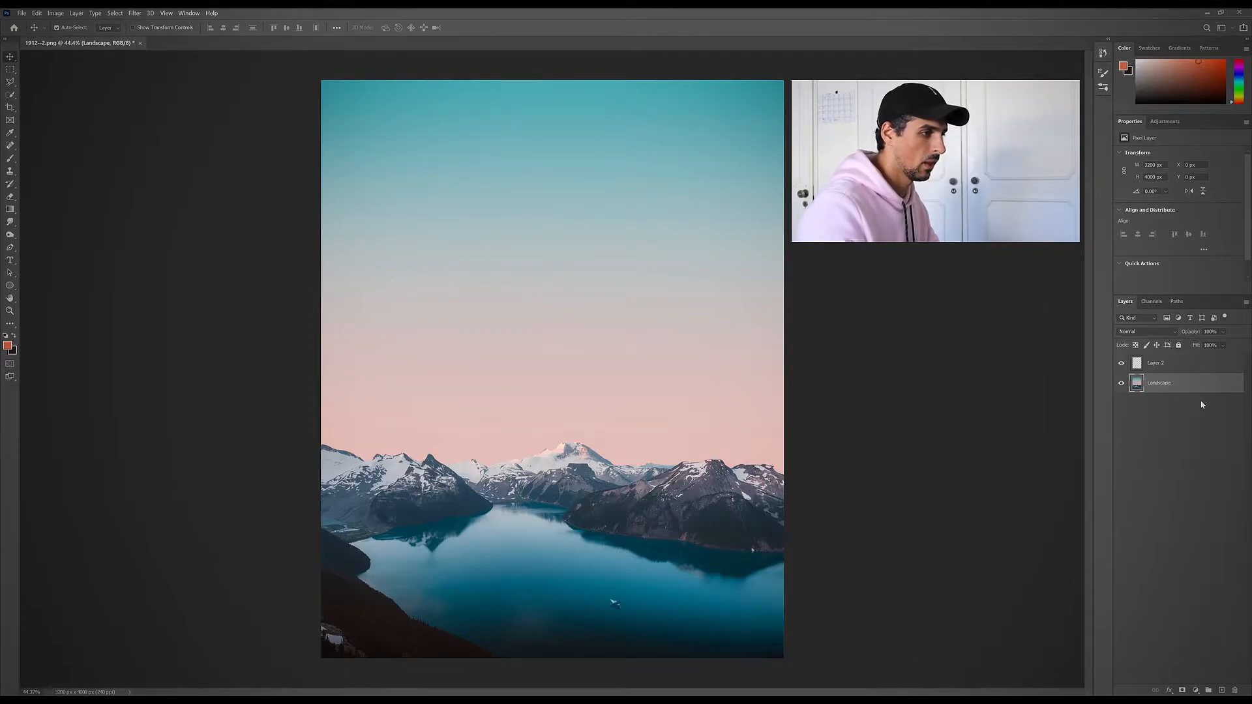
- Rename the empty layer above Landscape as Brush and deselect all layers
{"action": "double_click", "coordinate": [1158, 363]}
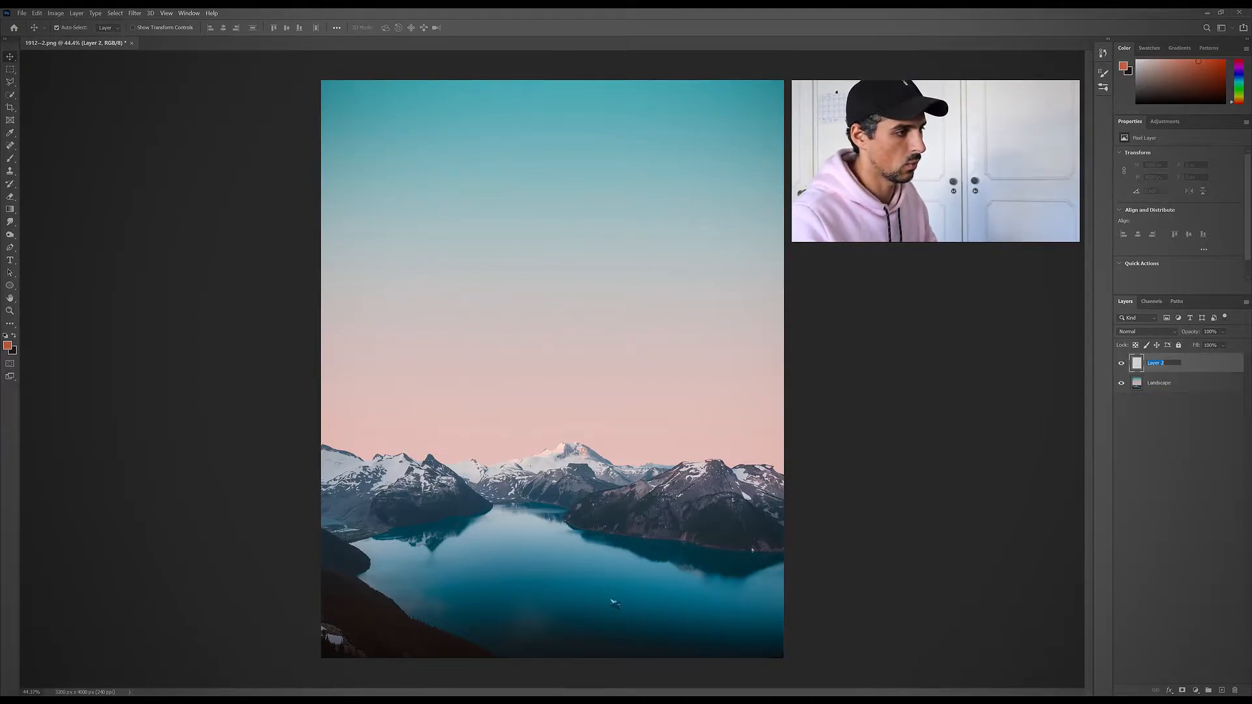
{"action": "type", "text": "Bl"}
{"action": "type", "text": "ush"}
{"action": "key", "text": "Return"}
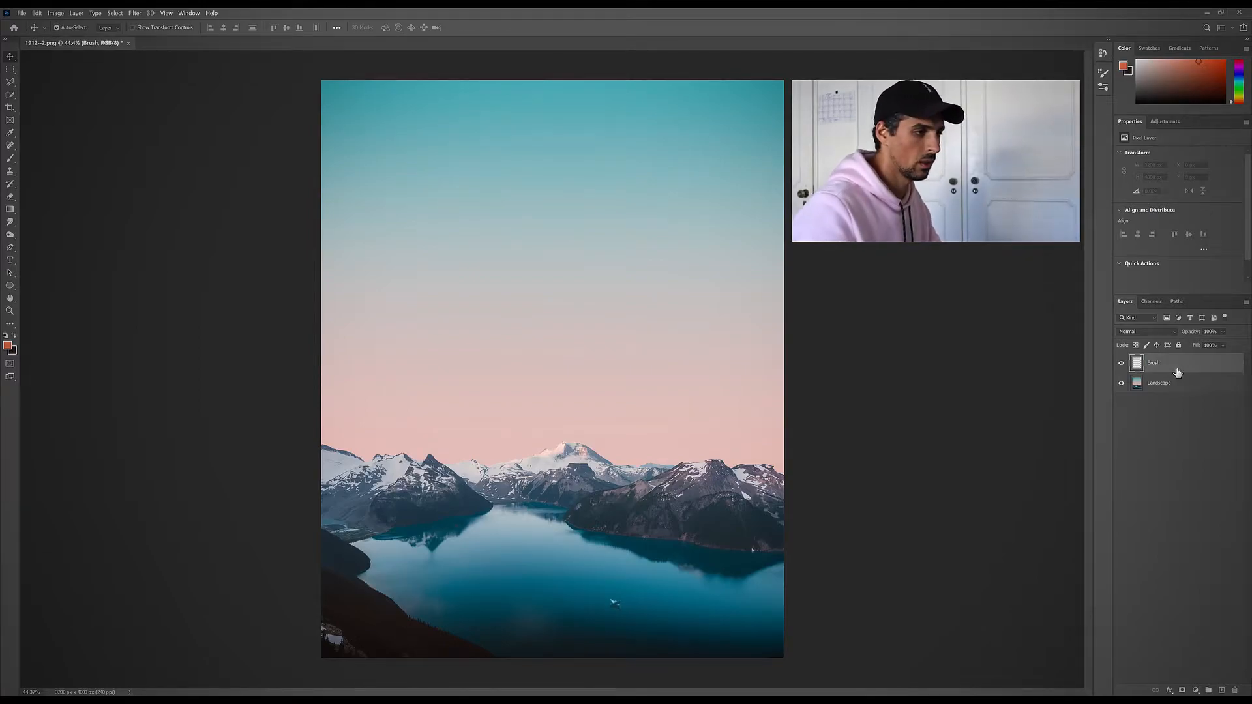
{"action": "left_click", "coordinate": [1172, 435]}
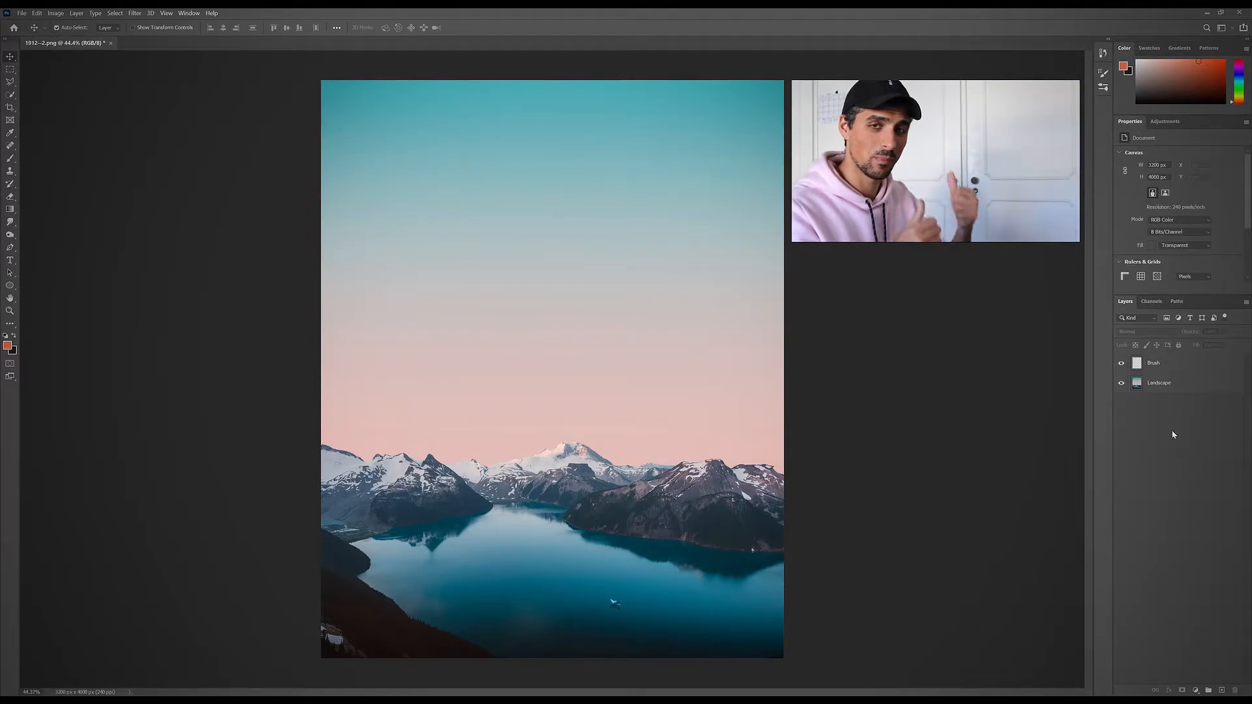
- Paint three orange dots down the middle of the sky directly on the Landscape layer with the Brush tool
{"action": "left_click", "coordinate": [1176, 388]}
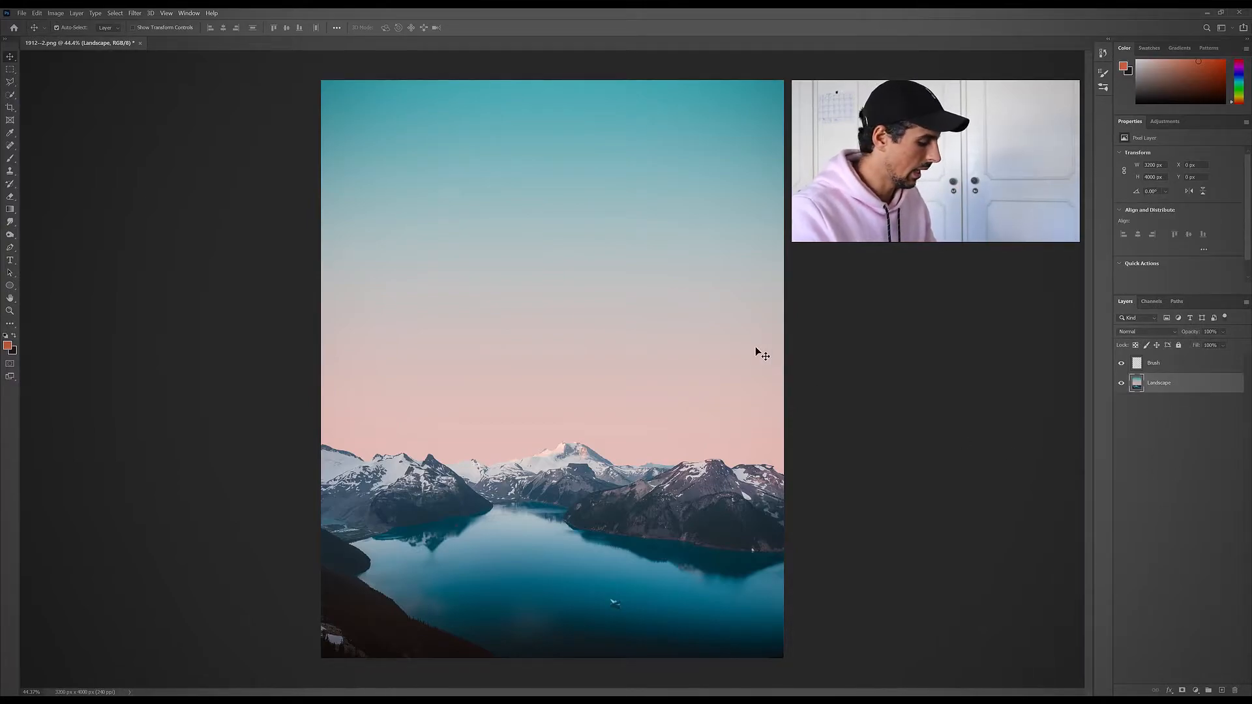
{"action": "key", "text": "b"}
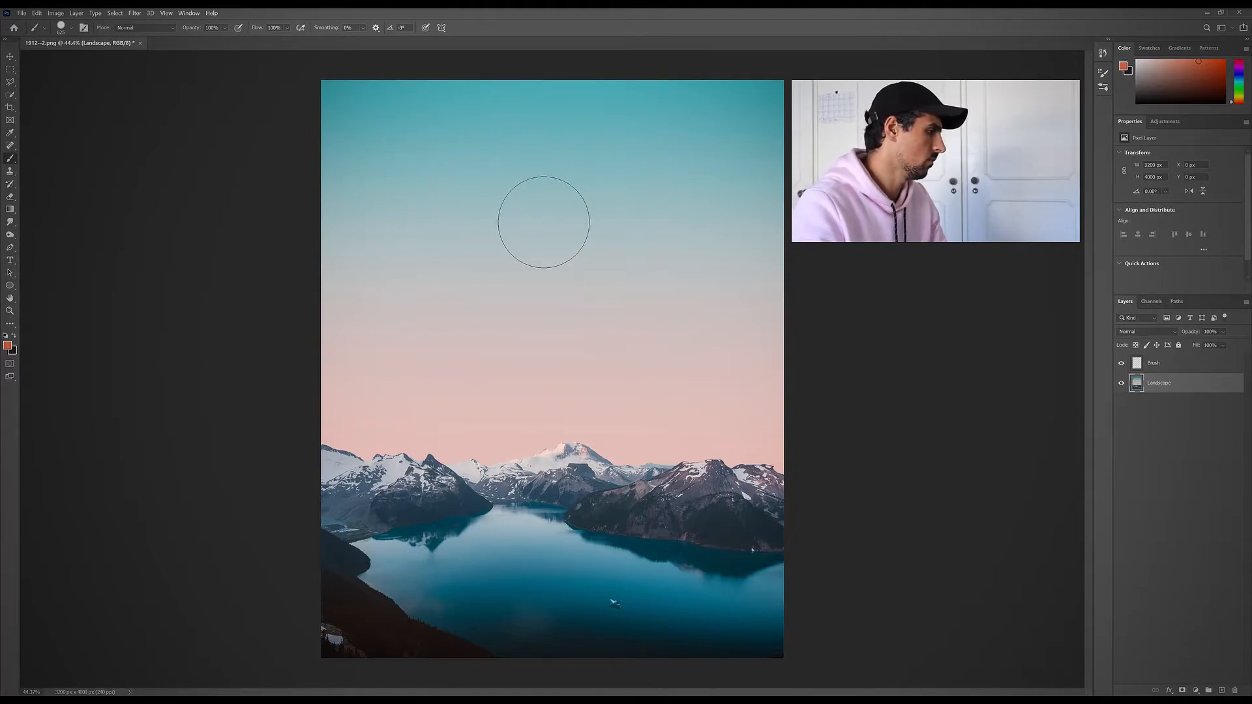
{"action": "left_click", "coordinate": [543, 221]}
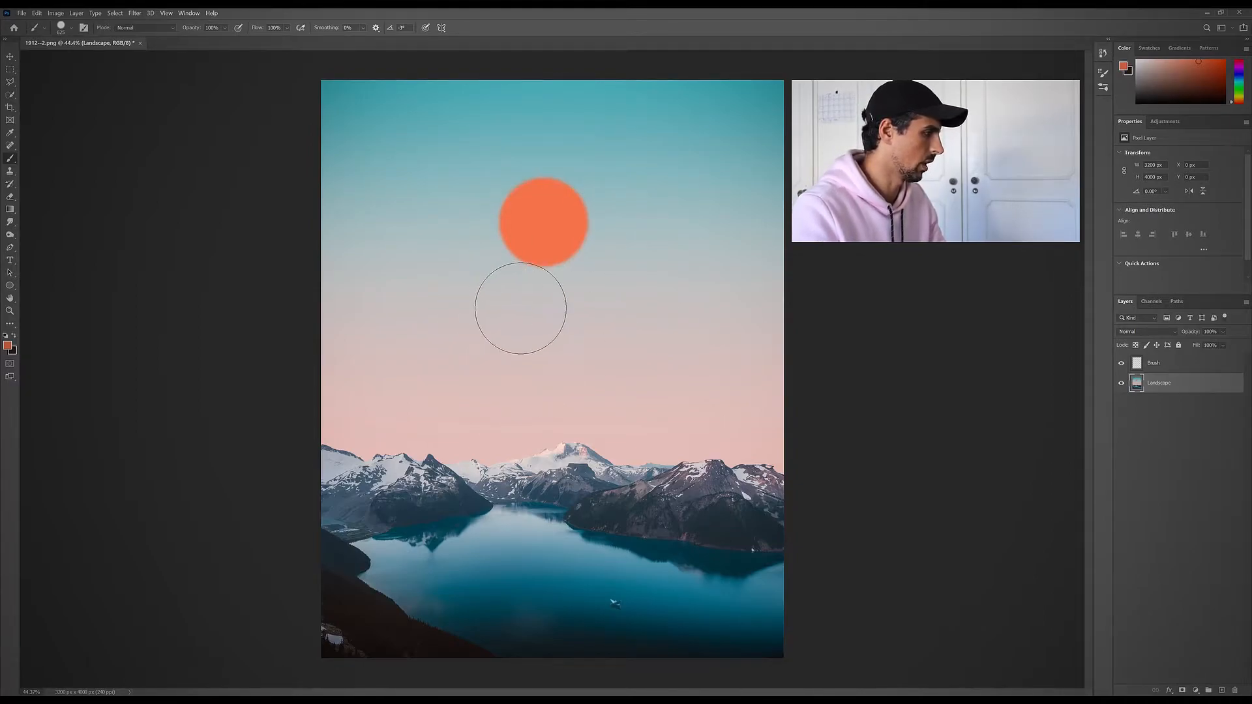
{"action": "left_click", "coordinate": [533, 317]}
{"action": "left_click", "coordinate": [507, 416]}
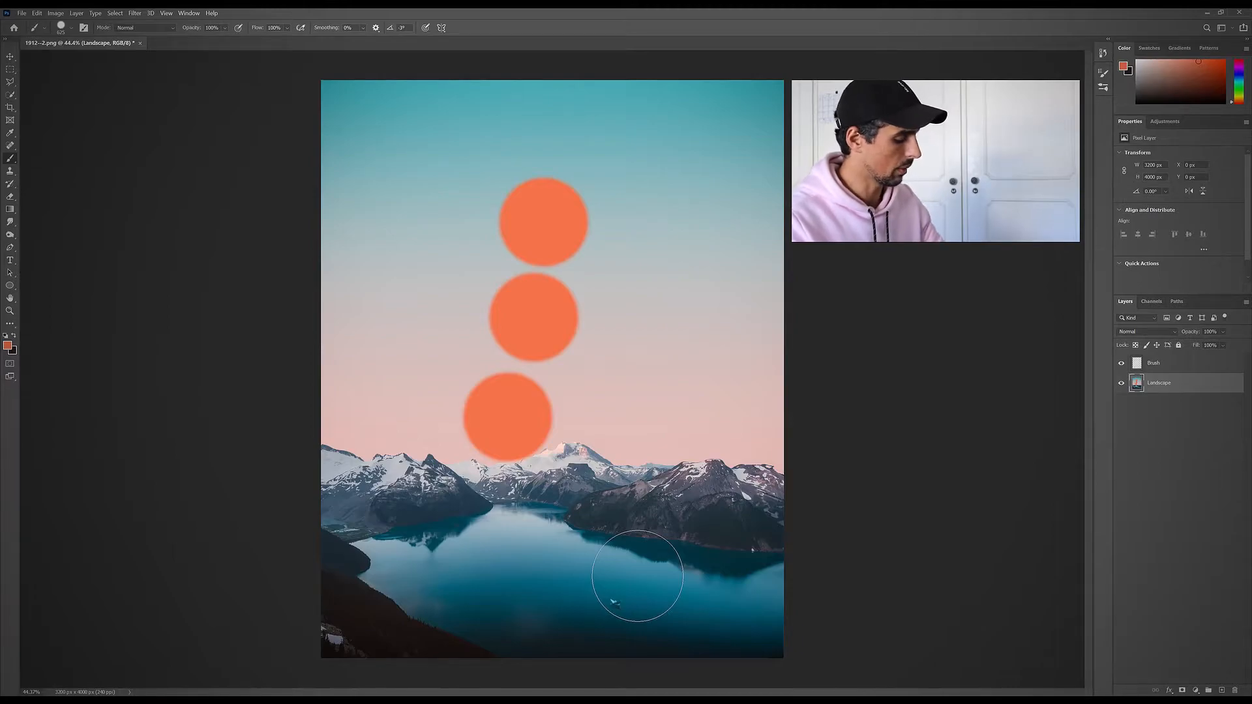
- Erase across the lowest dot on the Landscape layer, and undo both the erasing and the three painted dots
{"action": "key", "text": "e"}
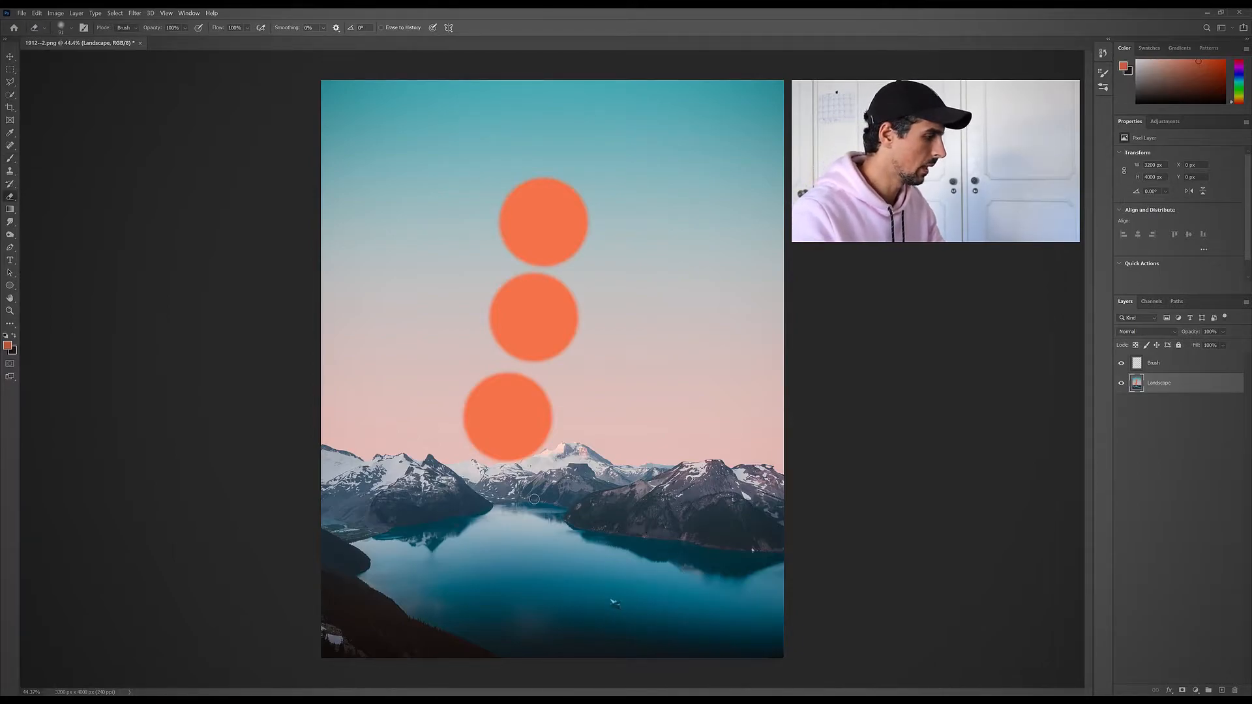
{"action": "mouse_move", "coordinate": [516, 418]}
{"action": "left_mouse_down"}
{"action": "mouse_move", "coordinate": [584, 421]}
{"action": "mouse_move", "coordinate": [561, 382]}
{"action": "mouse_move", "coordinate": [573, 374]}
{"action": "mouse_move", "coordinate": [528, 436]}
{"action": "mouse_move", "coordinate": [534, 445]}
{"action": "mouse_move", "coordinate": [512, 448]}
{"action": "mouse_move", "coordinate": [563, 464]}
{"action": "mouse_move", "coordinate": [522, 440]}
{"action": "mouse_move", "coordinate": [532, 447]}
{"action": "mouse_move", "coordinate": [523, 462]}
{"action": "mouse_move", "coordinate": [494, 460]}
{"action": "mouse_move", "coordinate": [505, 457]}
{"action": "mouse_move", "coordinate": [499, 432]}
{"action": "left_mouse_up"}
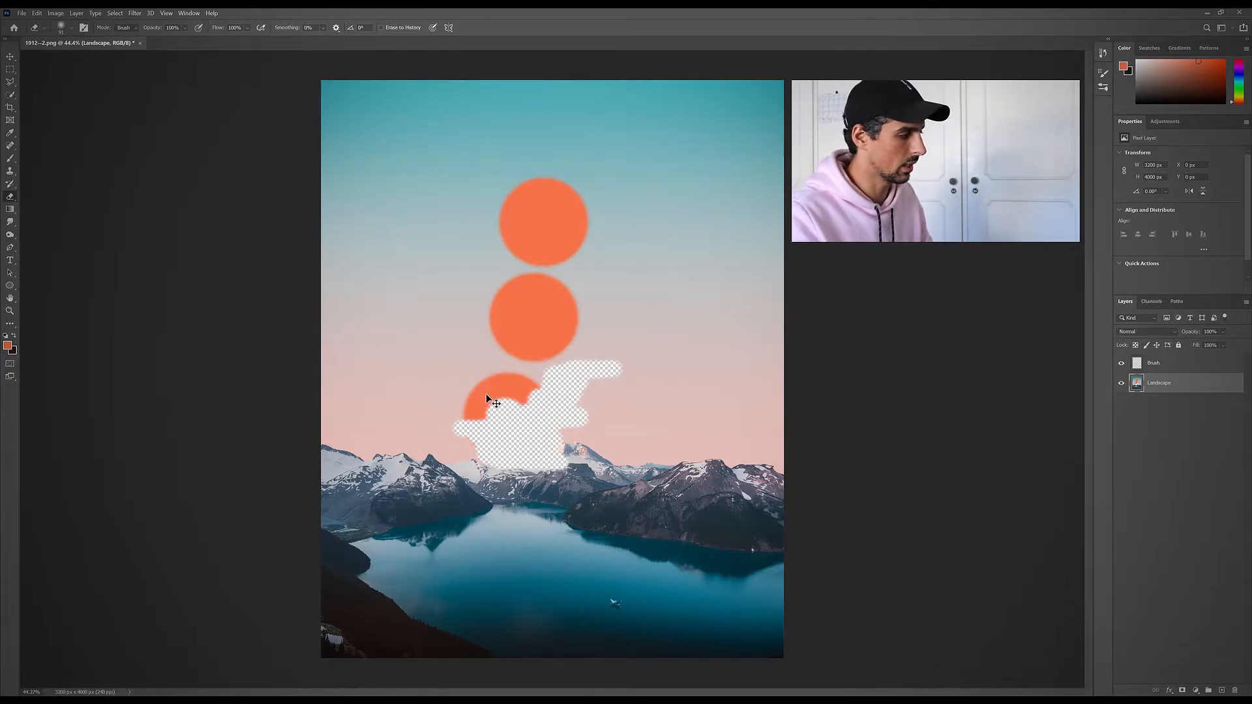
{"action": "key", "text": "ctrl+z"}
{"action": "key", "text": "ctrl+z"}
{"action": "key", "text": "ctrl+z"}
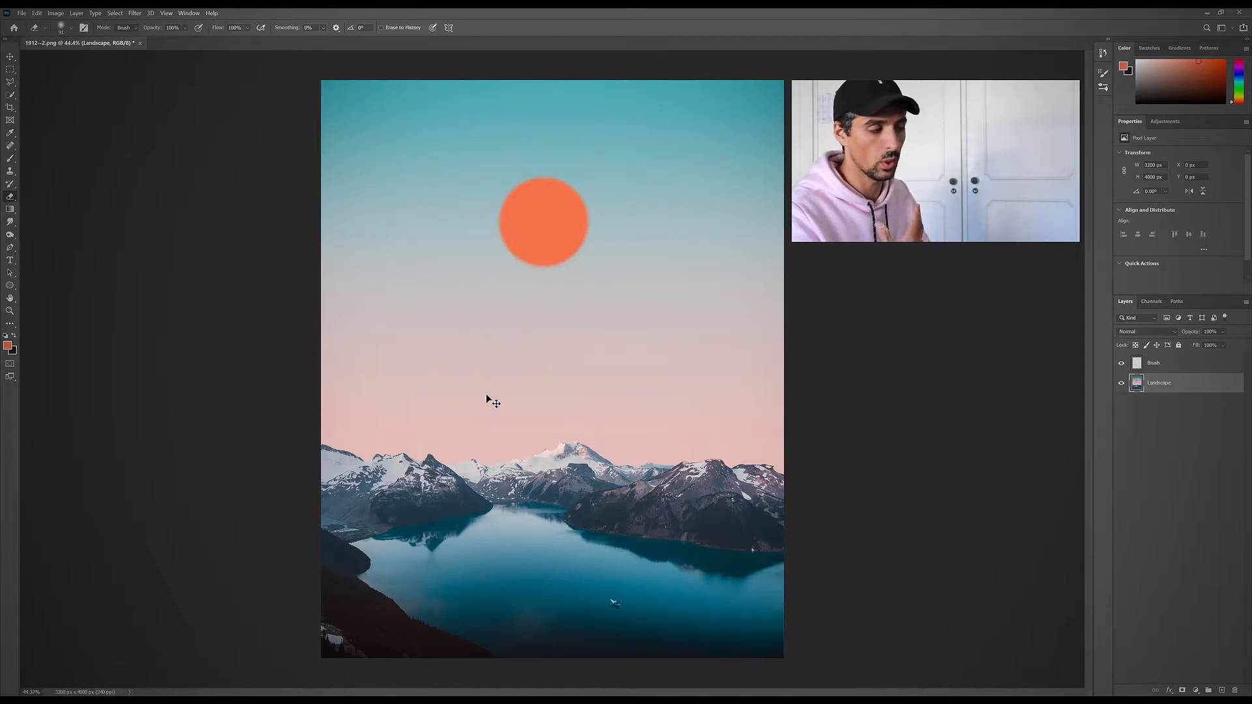
{"action": "key", "text": "ctrl+z"}
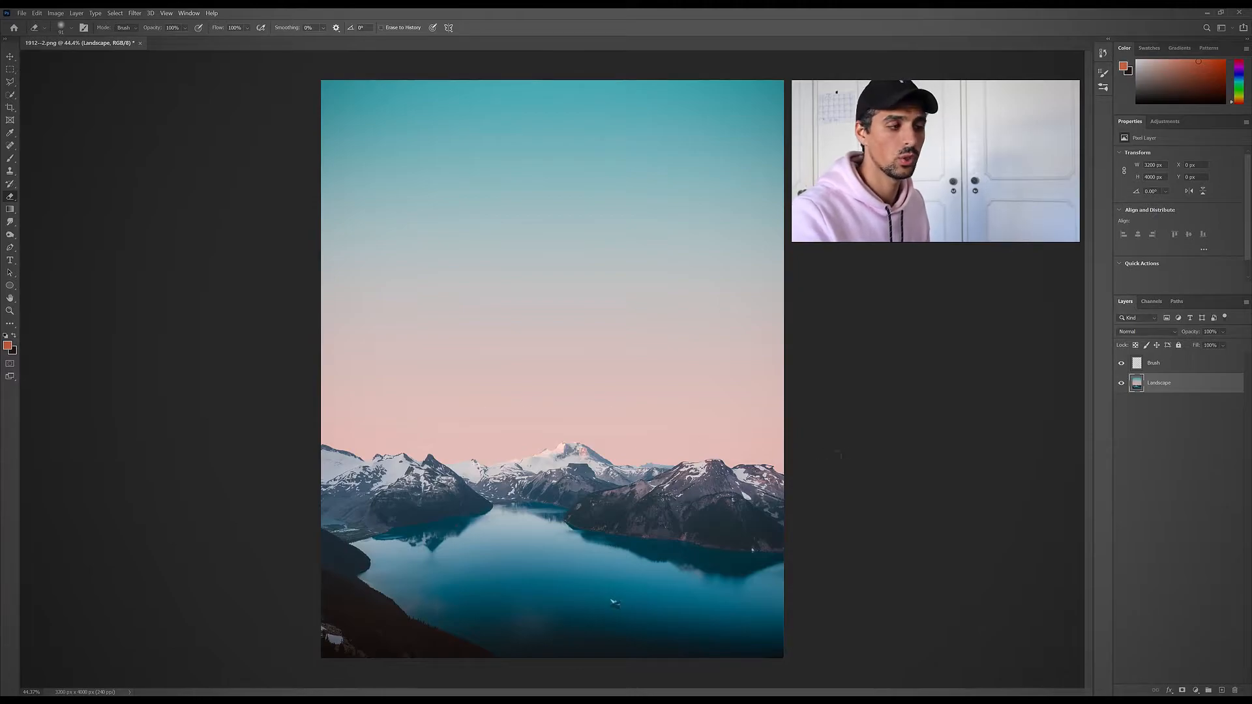
- Paint a vertical row of three orange dots over the sky on the separate Brush layer
{"action": "left_click", "coordinate": [1162, 369]}
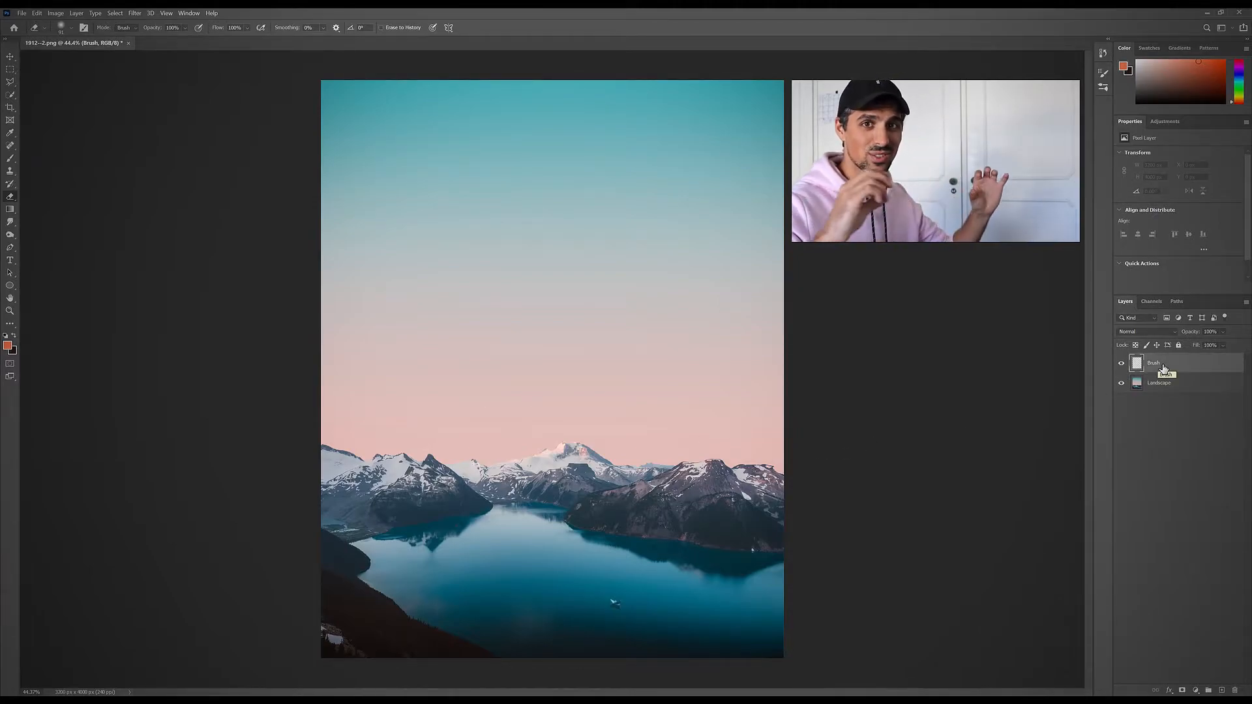
{"action": "key", "text": "b"}
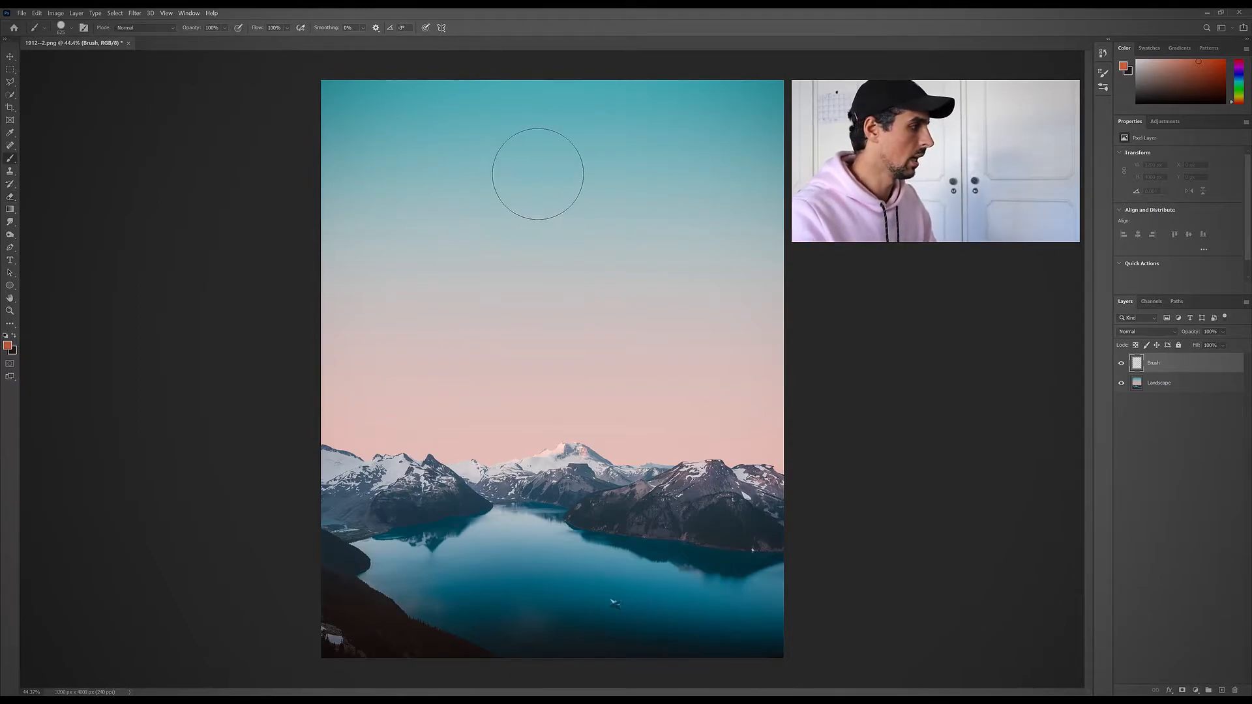
{"action": "left_click", "coordinate": [542, 174]}
{"action": "left_click", "coordinate": [537, 275]}
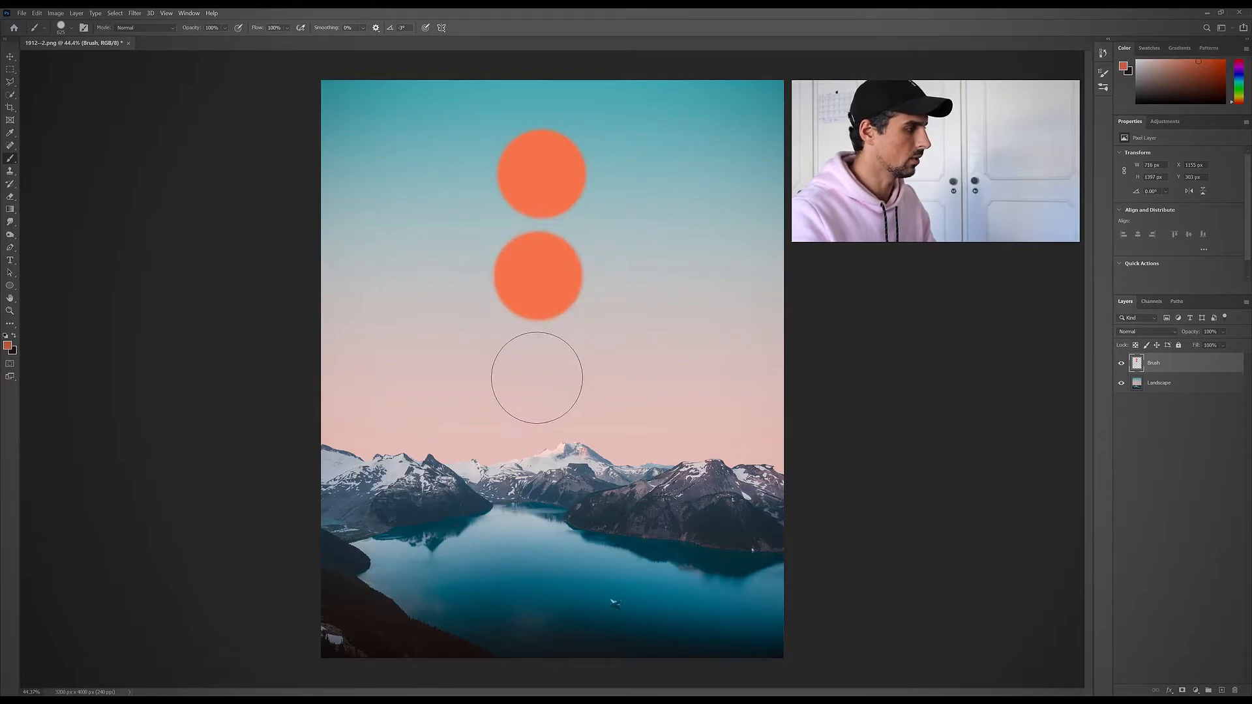
{"action": "left_click", "coordinate": [536, 380]}
- Erase vertical streaks through the three dots on the Brush layer and move the remaining paint slightly down and to the right
{"action": "key", "text": "e"}
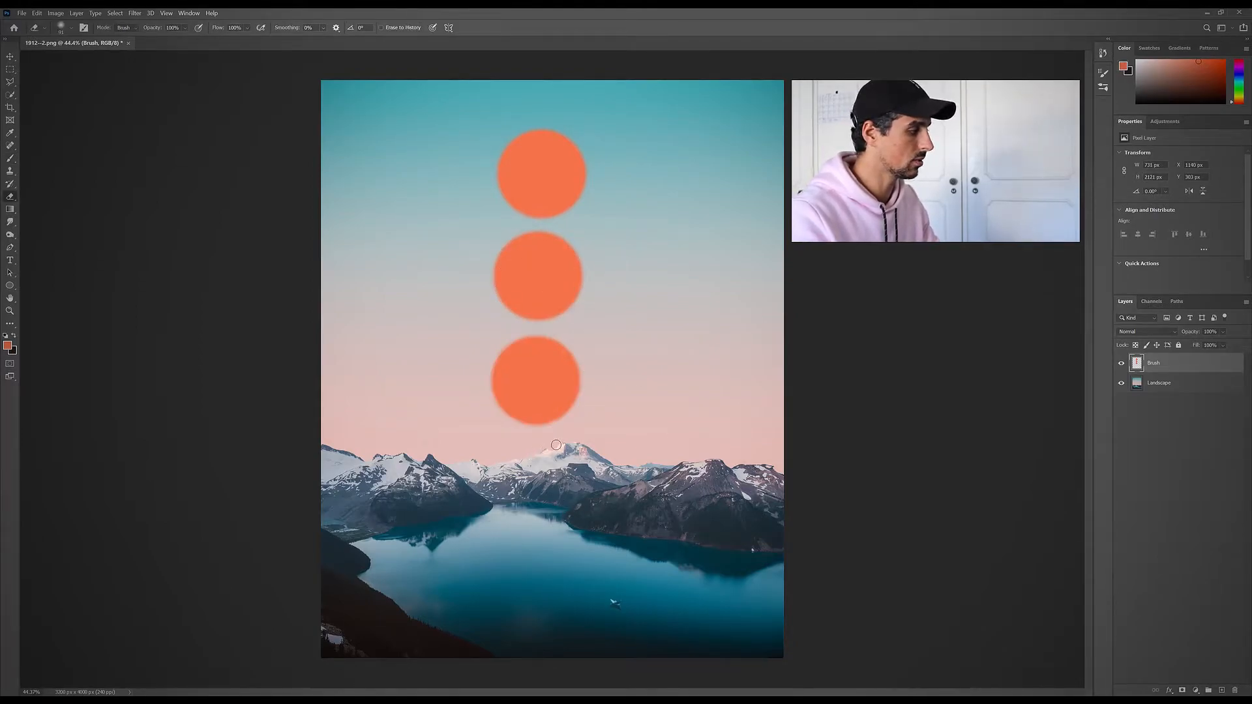
{"action": "mouse_move", "coordinate": [540, 434]}
{"action": "left_mouse_down"}
{"action": "mouse_move", "coordinate": [515, 424]}
{"action": "mouse_move", "coordinate": [571, 424]}
{"action": "mouse_move", "coordinate": [506, 422]}
{"action": "mouse_move", "coordinate": [591, 416]}
{"action": "mouse_move", "coordinate": [495, 417]}
{"action": "mouse_move", "coordinate": [578, 412]}
{"action": "mouse_move", "coordinate": [540, 408]}
{"action": "mouse_move", "coordinate": [530, 263]}
{"action": "mouse_move", "coordinate": [550, 139]}
{"action": "mouse_move", "coordinate": [564, 170]}
{"action": "mouse_move", "coordinate": [558, 404]}
{"action": "mouse_move", "coordinate": [542, 384]}
{"action": "mouse_move", "coordinate": [548, 159]}
{"action": "left_mouse_up"}
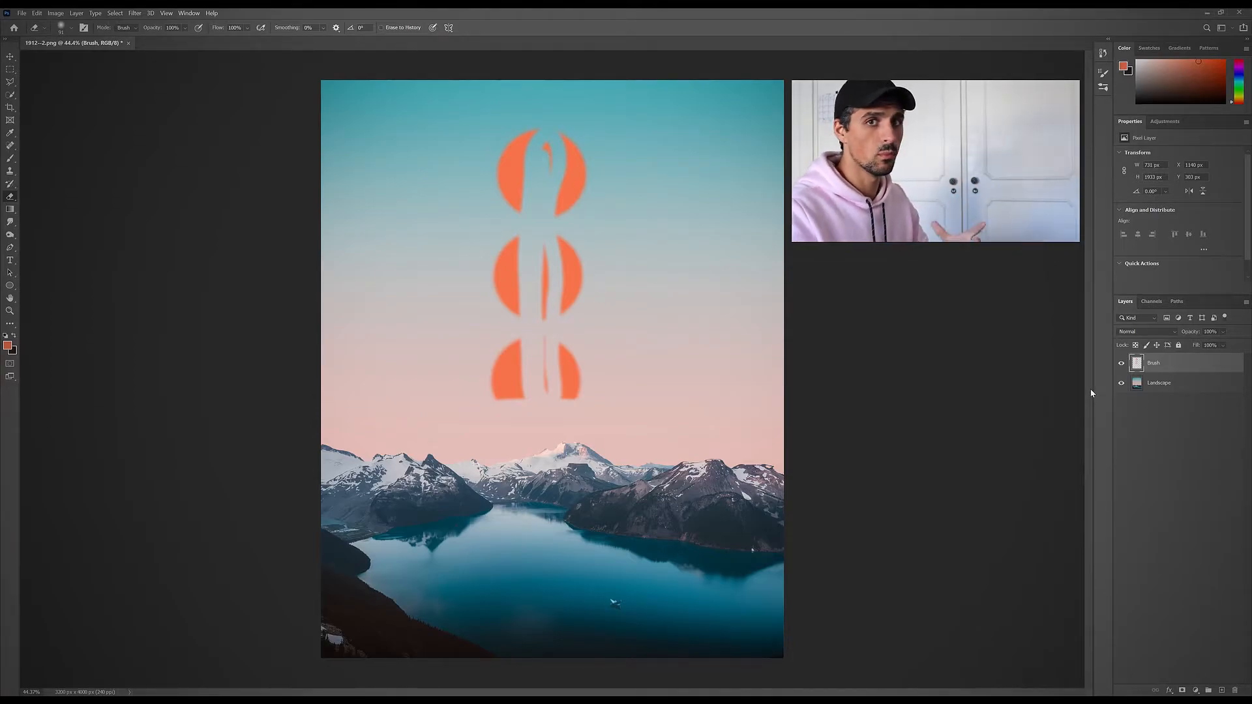
{"action": "left_click", "coordinate": [9, 58]}
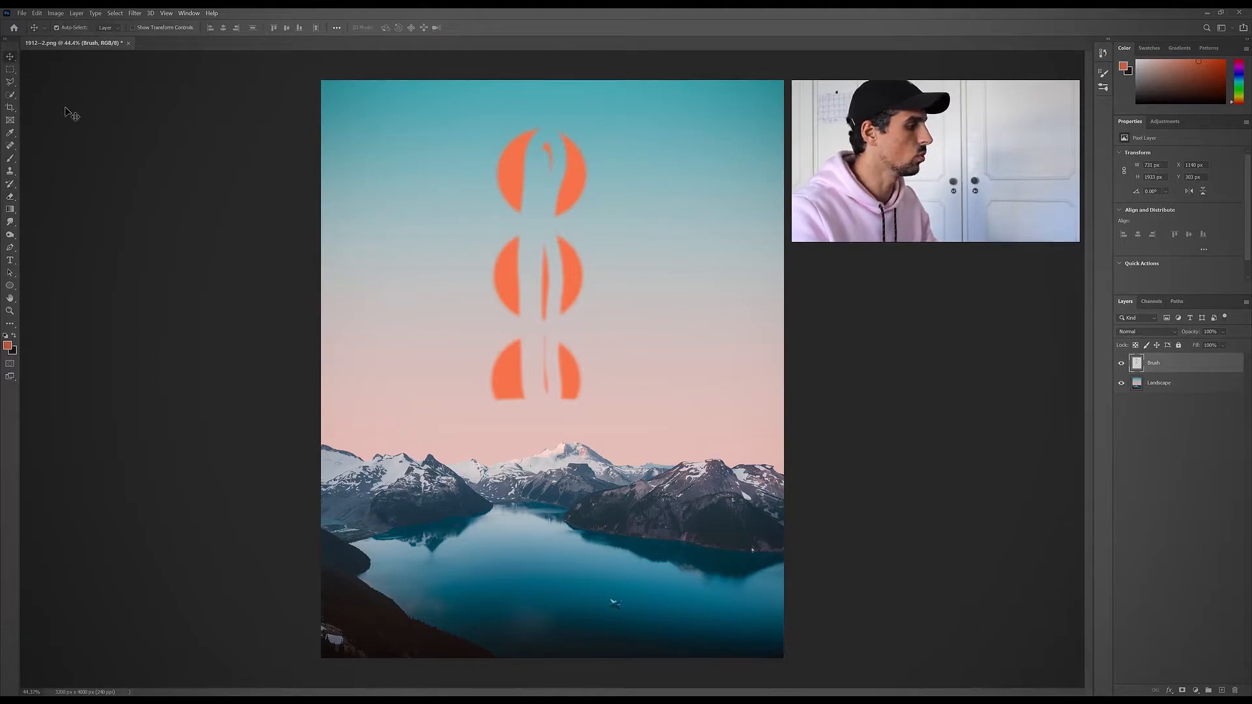
{"action": "mouse_move", "coordinate": [507, 372]}
{"action": "left_mouse_down"}
{"action": "mouse_move", "coordinate": [523, 388]}
{"action": "mouse_move", "coordinate": [622, 391]}
{"action": "mouse_move", "coordinate": [506, 364]}
{"action": "mouse_move", "coordinate": [506, 409]}
{"action": "mouse_move", "coordinate": [556, 391]}
{"action": "left_mouse_up"}
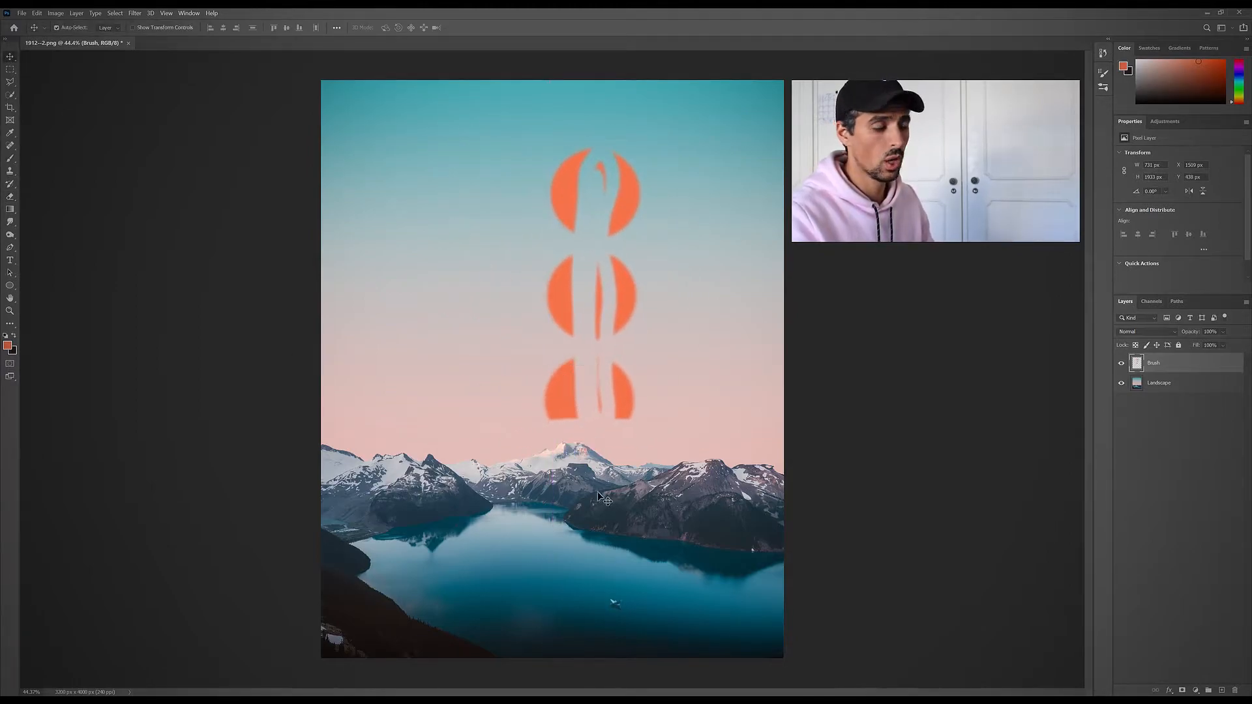
- Undo the stray move made over the lake and delete the Brush layer
{"action": "mouse_move", "coordinate": [678, 553]}
{"action": "left_mouse_down"}
{"action": "mouse_move", "coordinate": [525, 525]}
{"action": "mouse_move", "coordinate": [698, 558]}
{"action": "mouse_move", "coordinate": [670, 533]}
{"action": "mouse_move", "coordinate": [661, 559]}
{"action": "left_mouse_up"}
{"action": "key", "text": "ctrl+z"}
{"action": "left_click", "coordinate": [1192, 372]}
{"action": "key", "text": "Delete"}
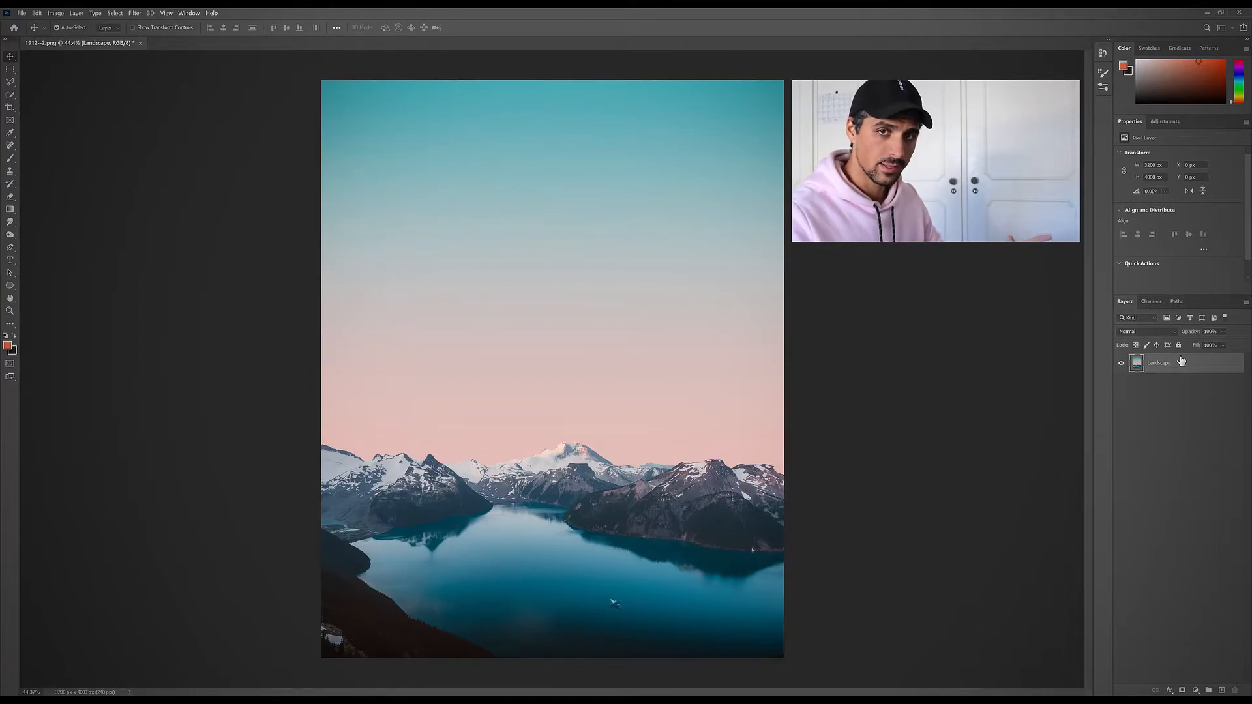
- Add a text box about 2569 by 1866 px over the sky, containing the word HELLO
{"action": "left_click", "coordinate": [10, 260]}
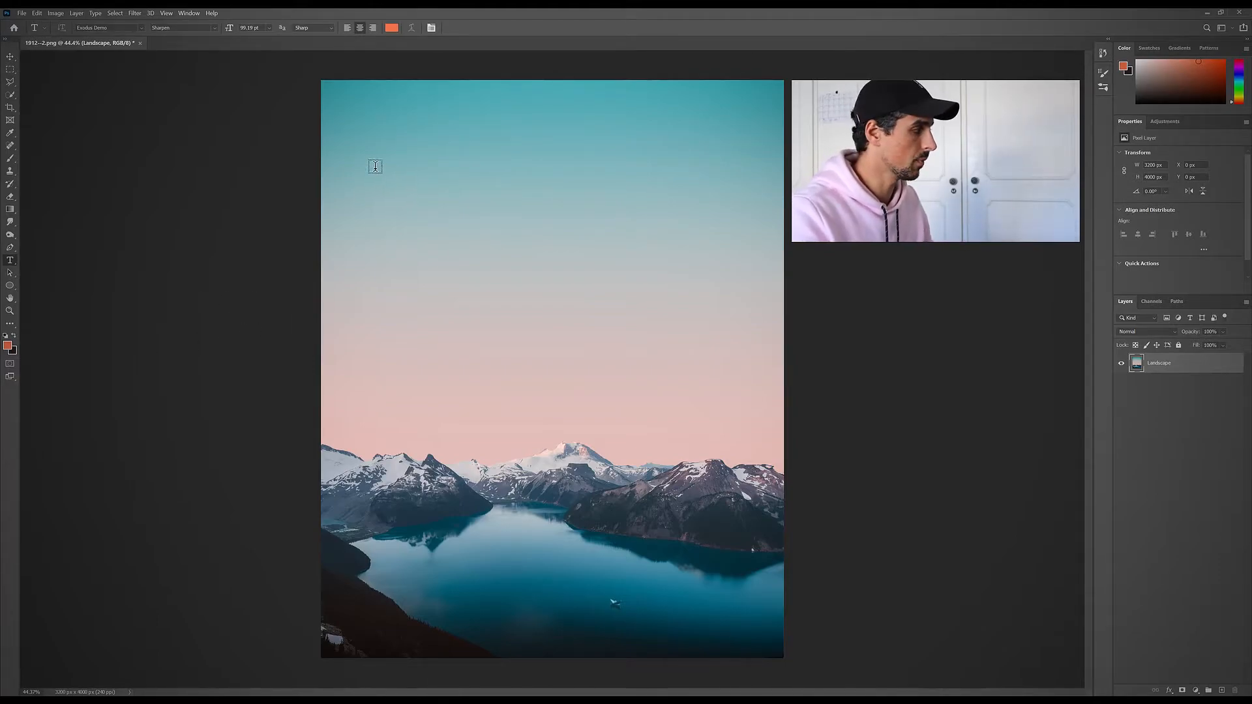
{"action": "left_click_drag", "start_coordinate": [371, 163], "coordinate": [740, 429]}
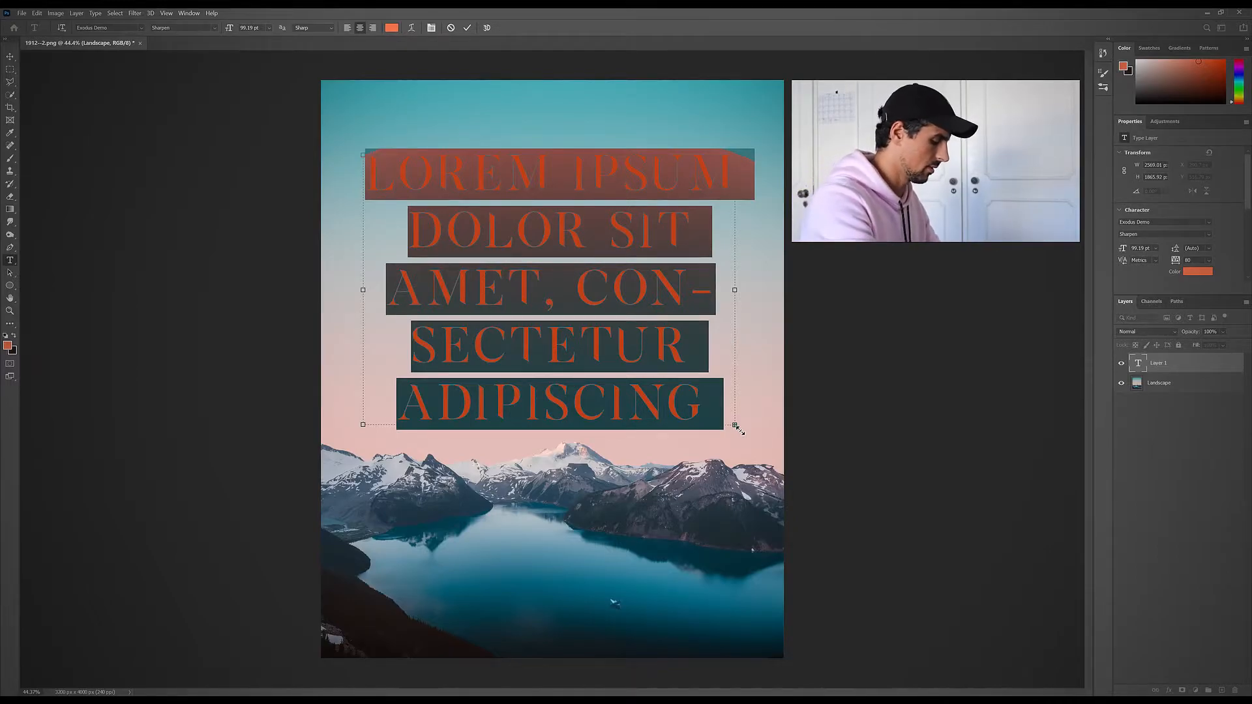
{"action": "type", "text": "HELLO"}
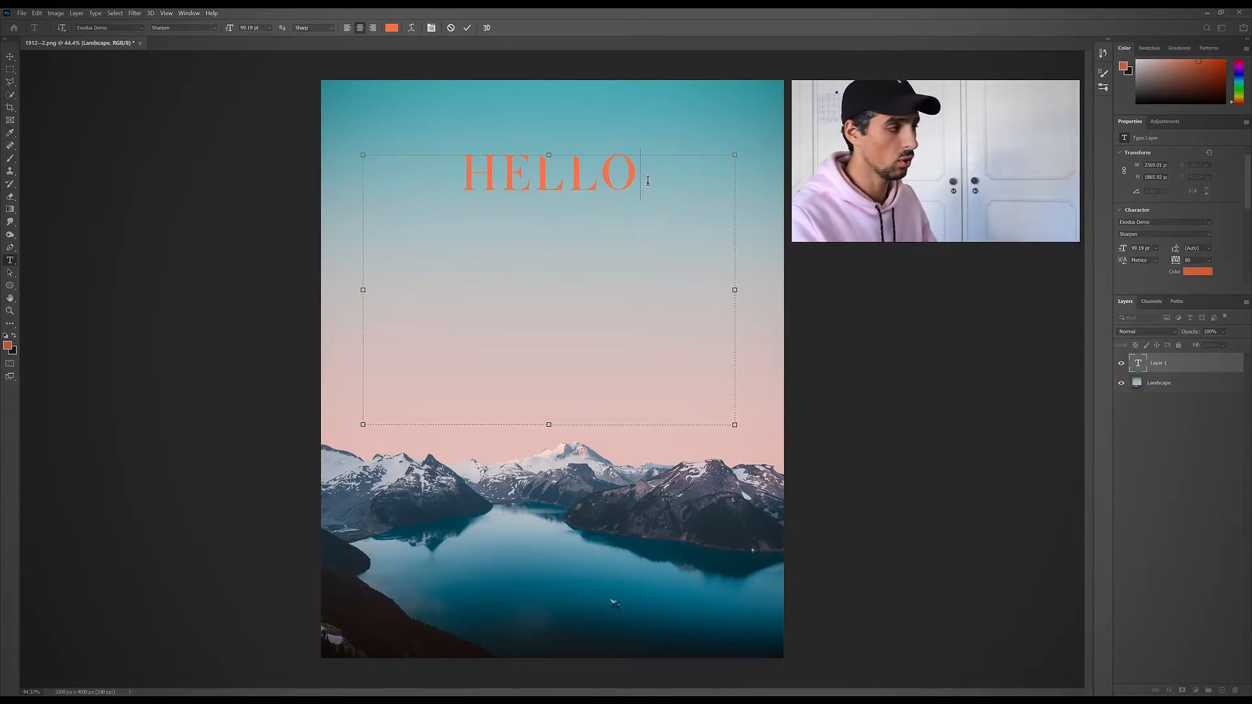
- Select all of the HELLO text and change its colour to black (000000)
{"action": "left_click_drag", "start_coordinate": [648, 181], "coordinate": [483, 221]}
{"action": "left_click", "coordinate": [594, 259]}
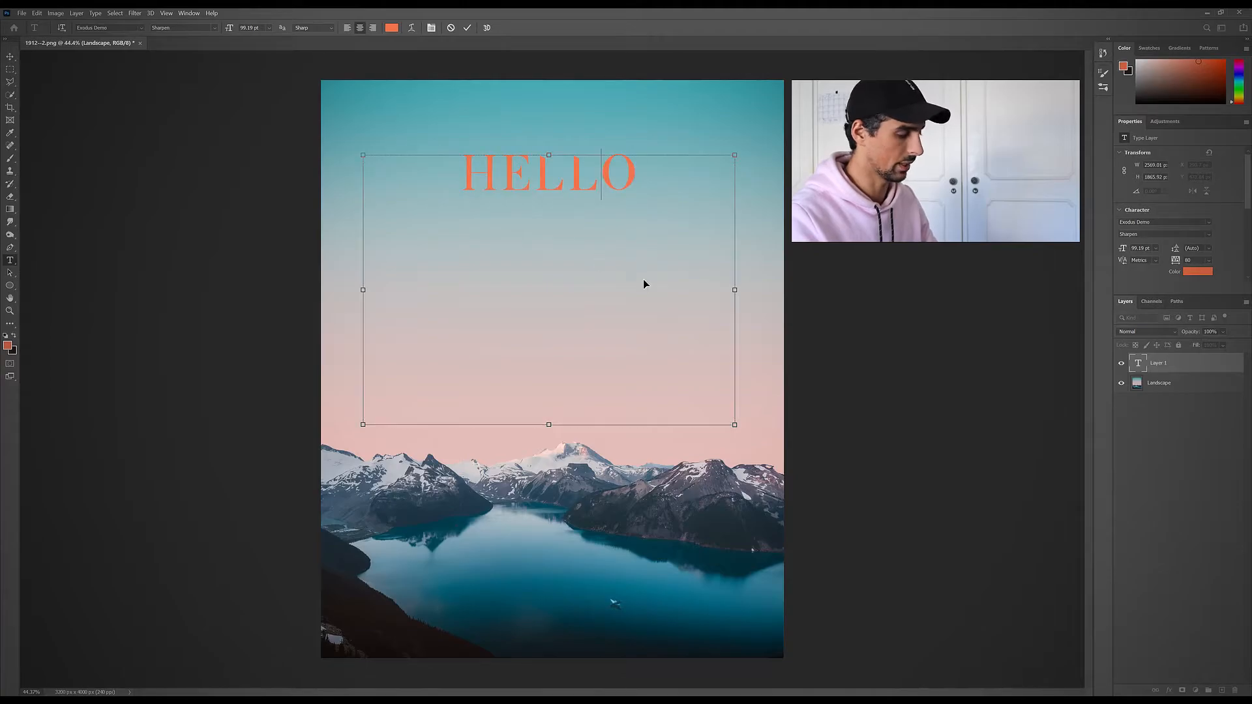
{"action": "key", "text": "ctrl+a"}
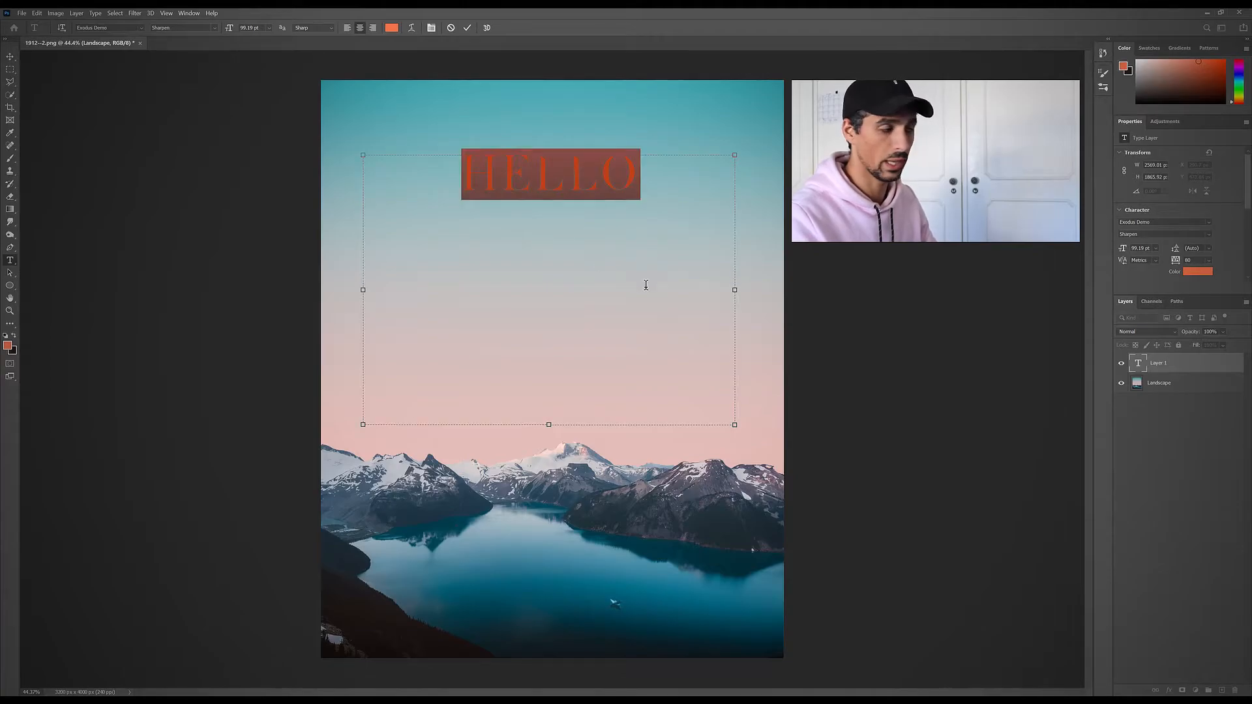
{"action": "left_click", "coordinate": [392, 28]}
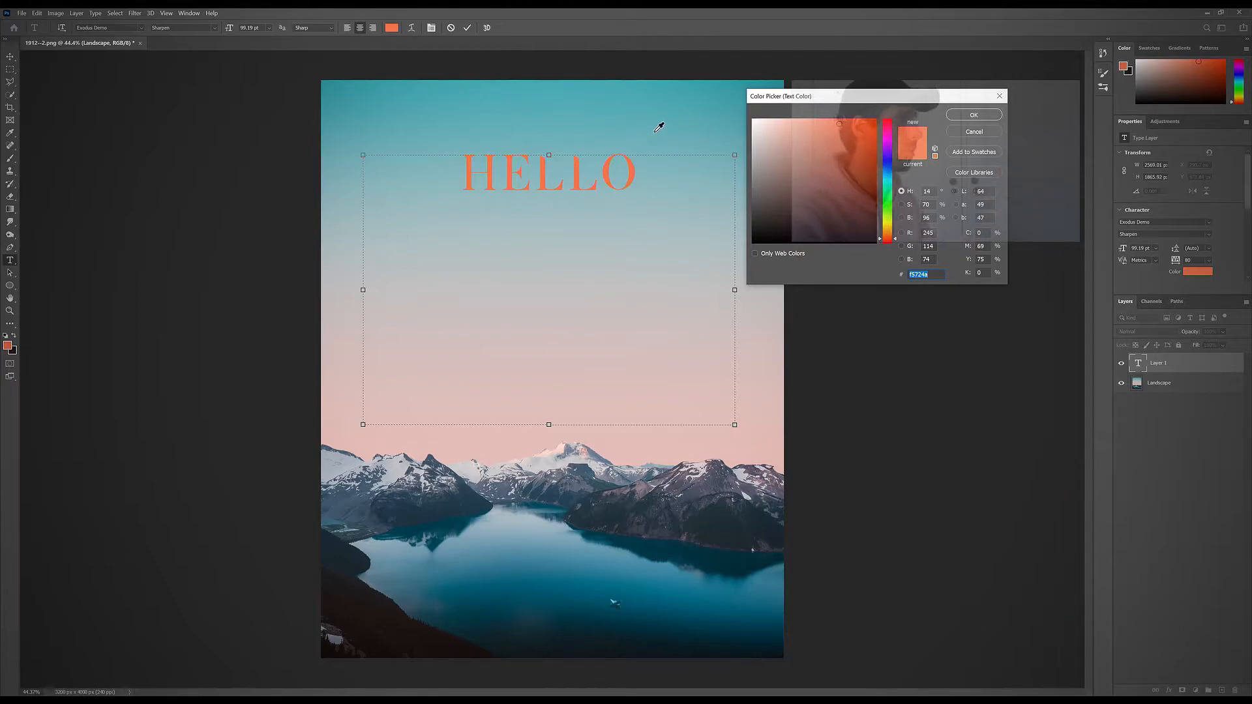
{"action": "mouse_move", "coordinate": [842, 147]}
{"action": "left_mouse_down"}
{"action": "mouse_move", "coordinate": [823, 238]}
{"action": "mouse_move", "coordinate": [848, 234]}
{"action": "mouse_move", "coordinate": [818, 220]}
{"action": "mouse_move", "coordinate": [864, 243]}
{"action": "left_mouse_up"}
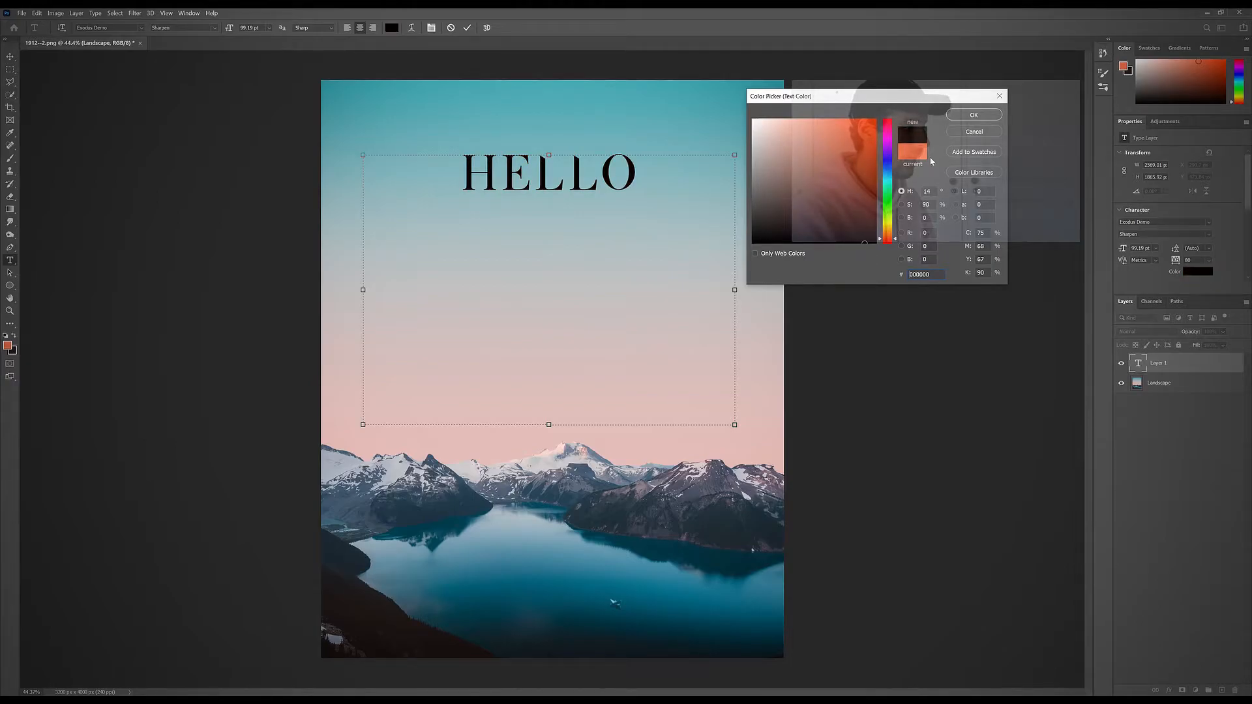
{"action": "left_click", "coordinate": [973, 115]}
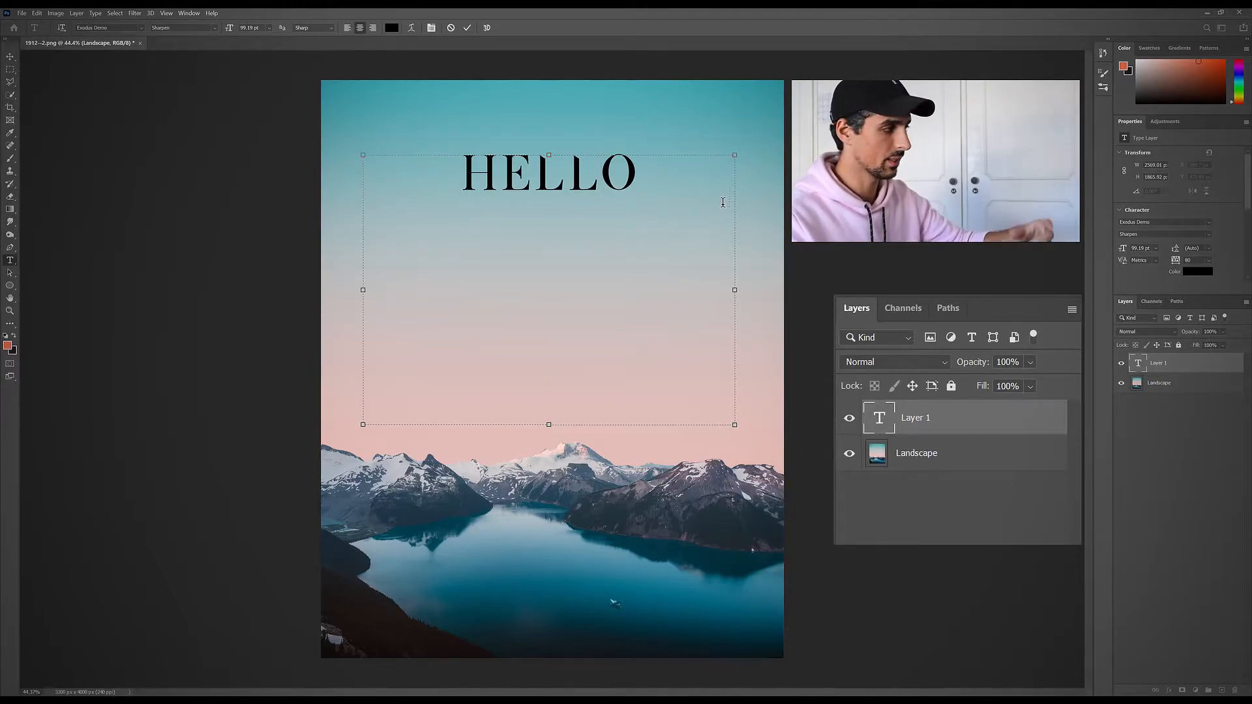
- Commit the black HELLO text and extend it with WORLD on a second line
{"action": "left_click", "coordinate": [260, 81]}
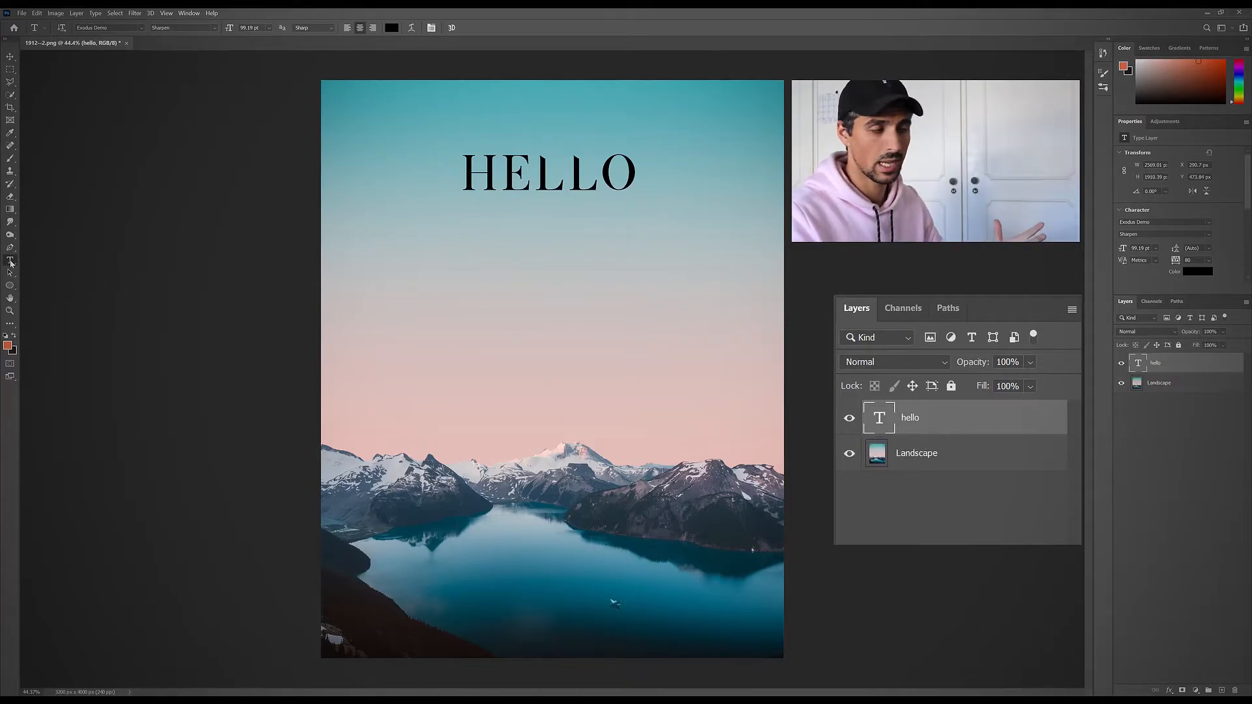
{"action": "left_click", "coordinate": [550, 188]}
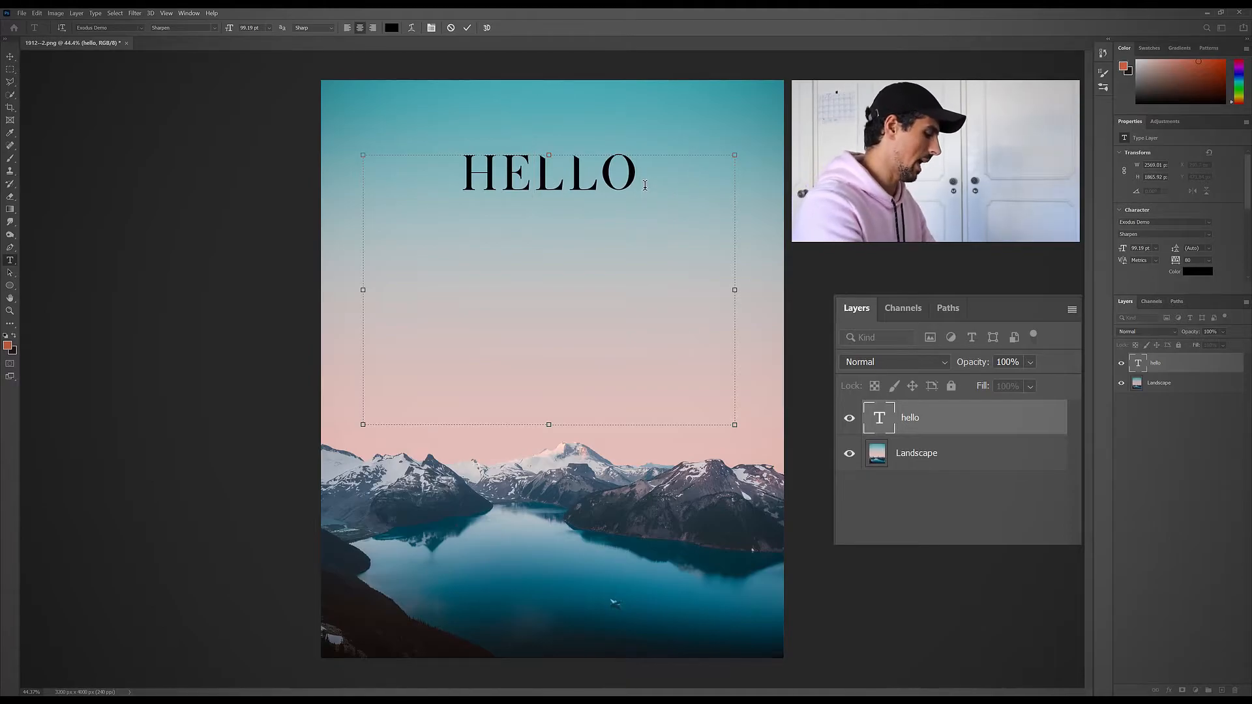
{"action": "type", "text": "W"}
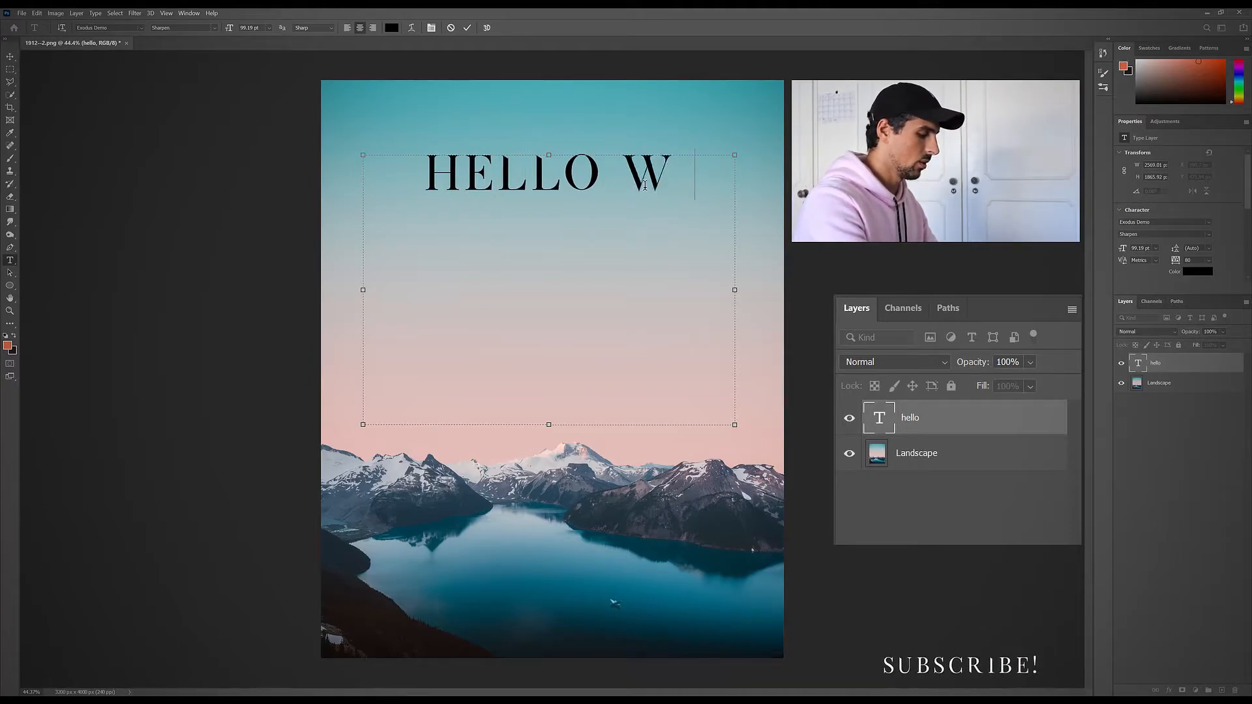
{"action": "type", "text": "ORLD"}
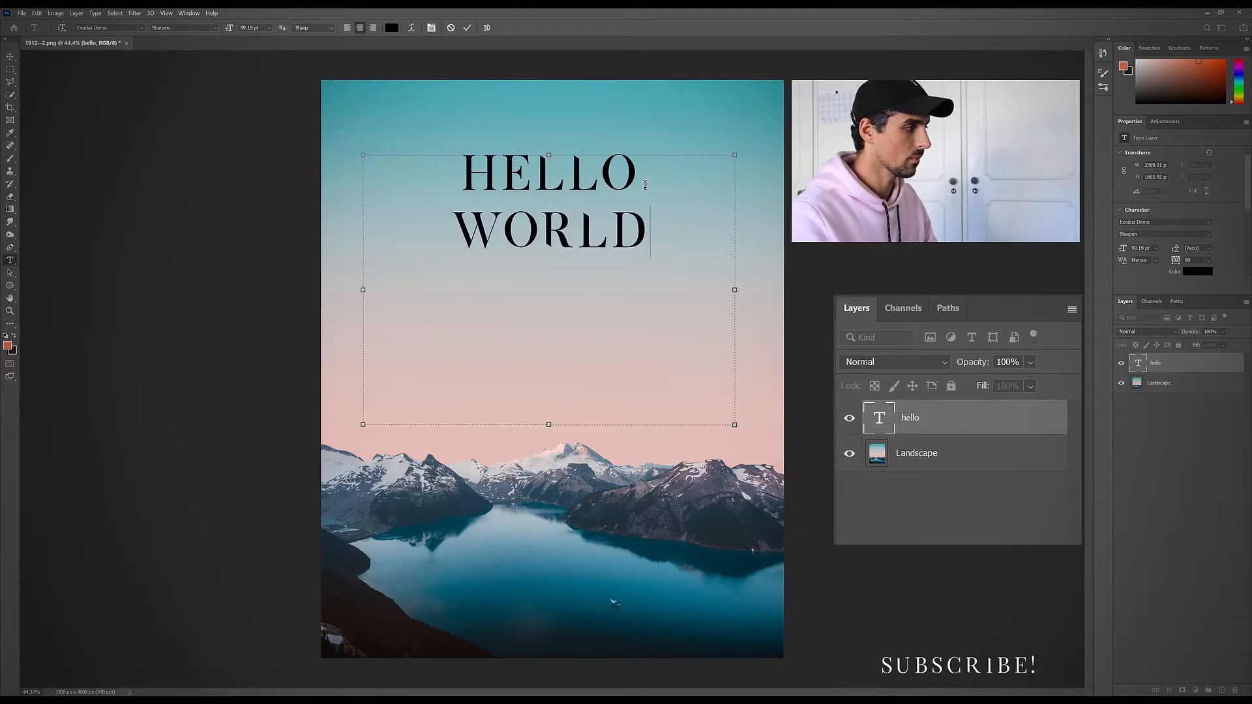
{"action": "left_click", "coordinate": [1193, 369]}
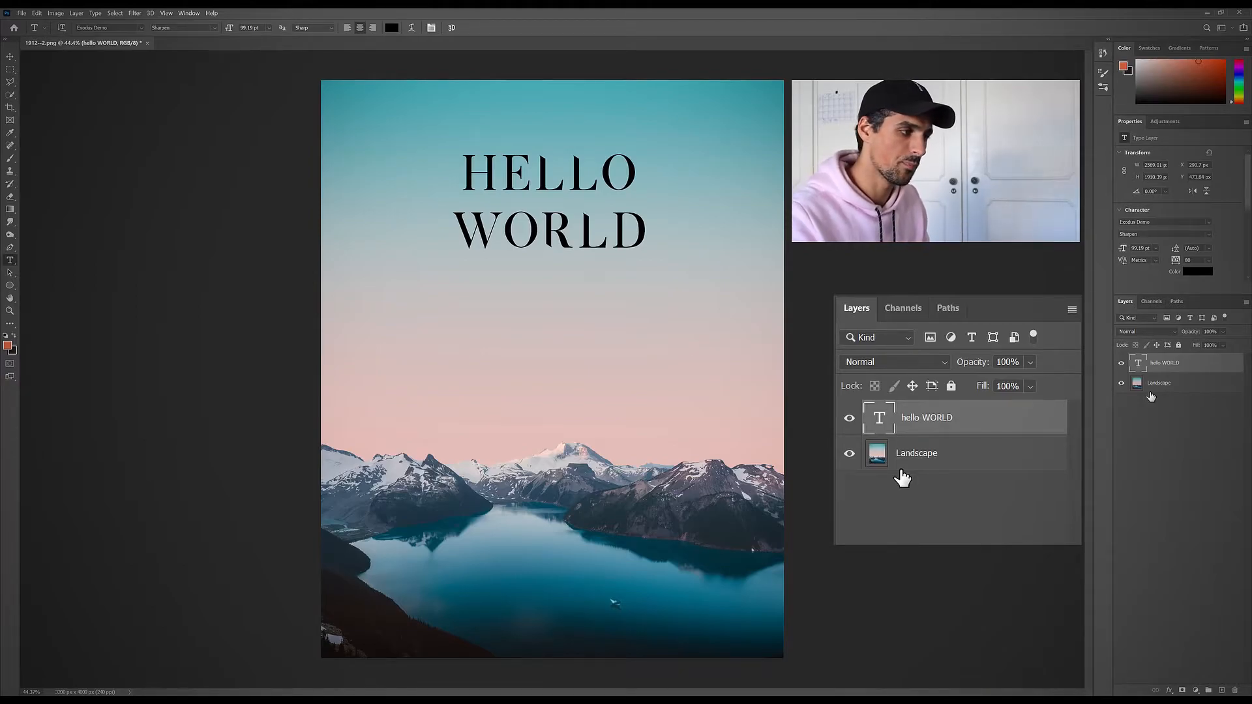
- With no layer selected, draw a rectangle shape of about 2009 by 991 px covering the HELLO WORLD text
{"action": "left_click", "coordinate": [1148, 427]}
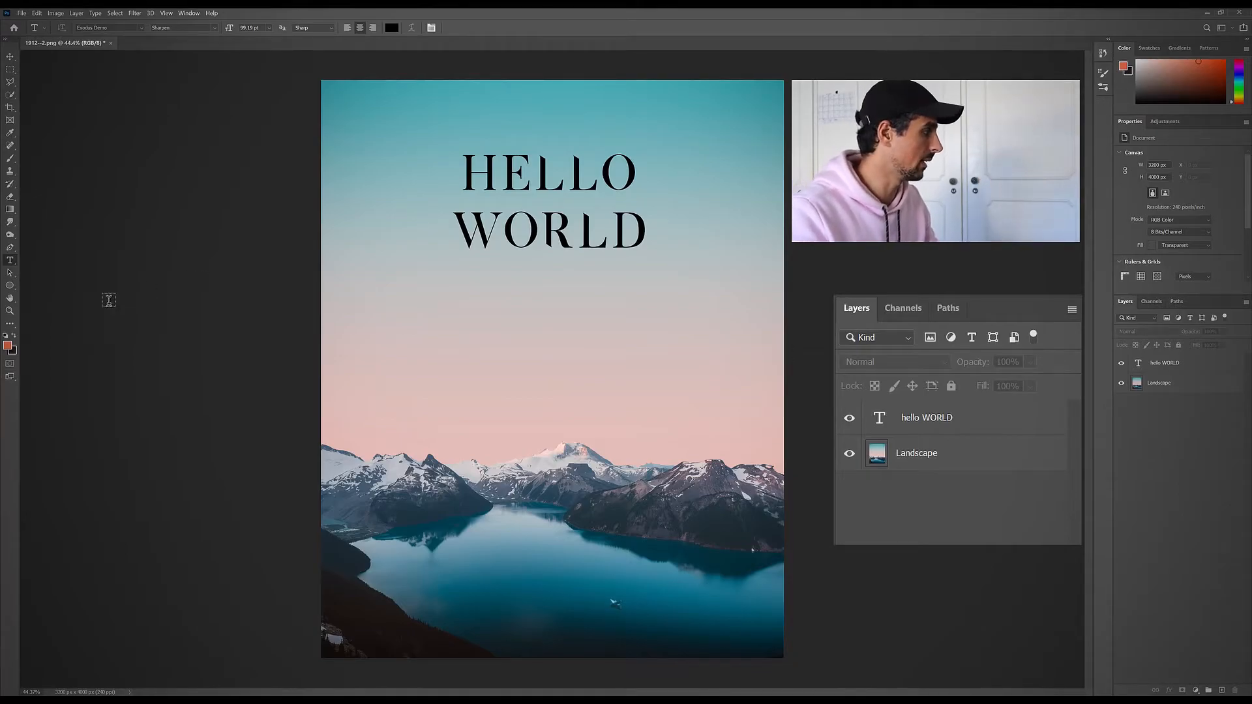
{"action": "left_click", "coordinate": [9, 288]}
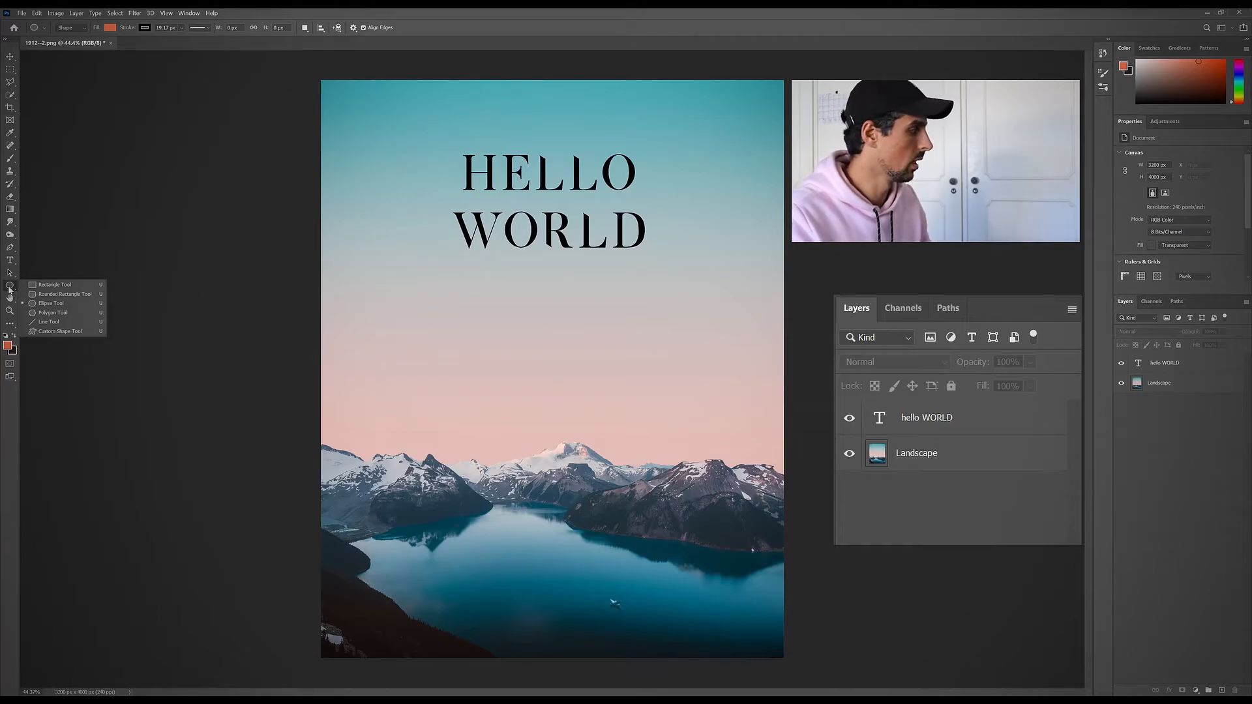
{"action": "left_click", "coordinate": [37, 286]}
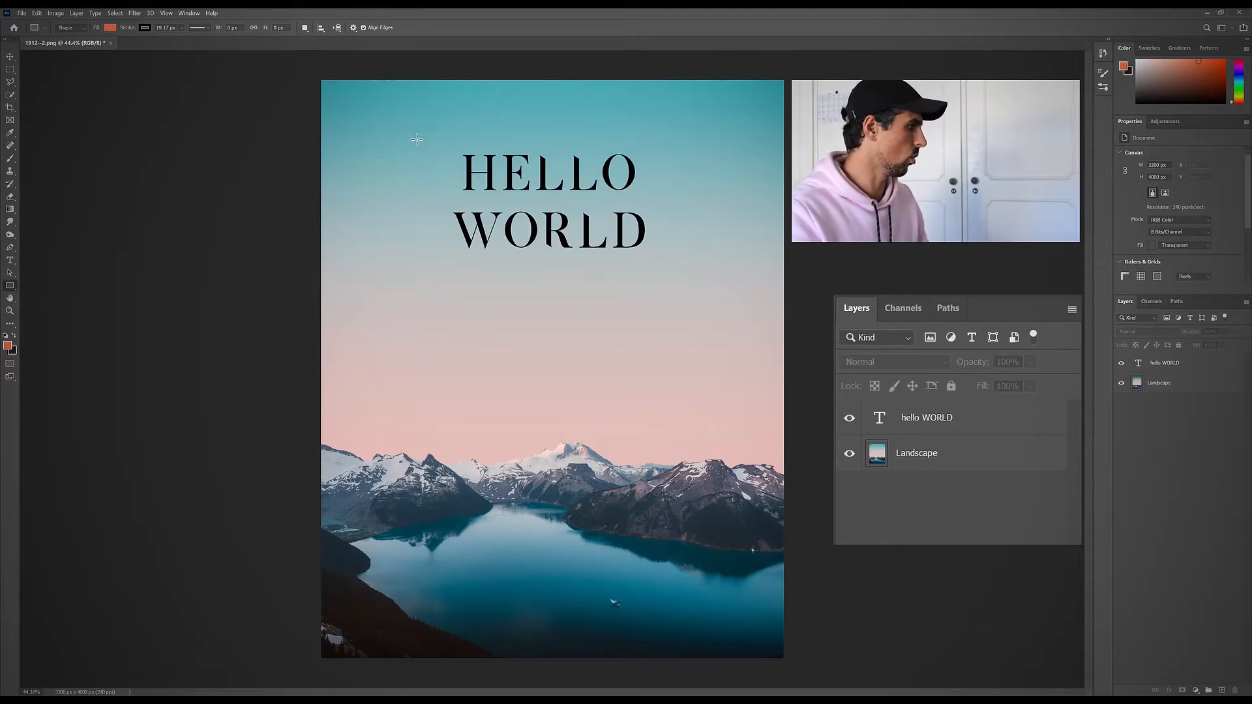
{"action": "left_click_drag", "start_coordinate": [415, 141], "coordinate": [699, 279]}
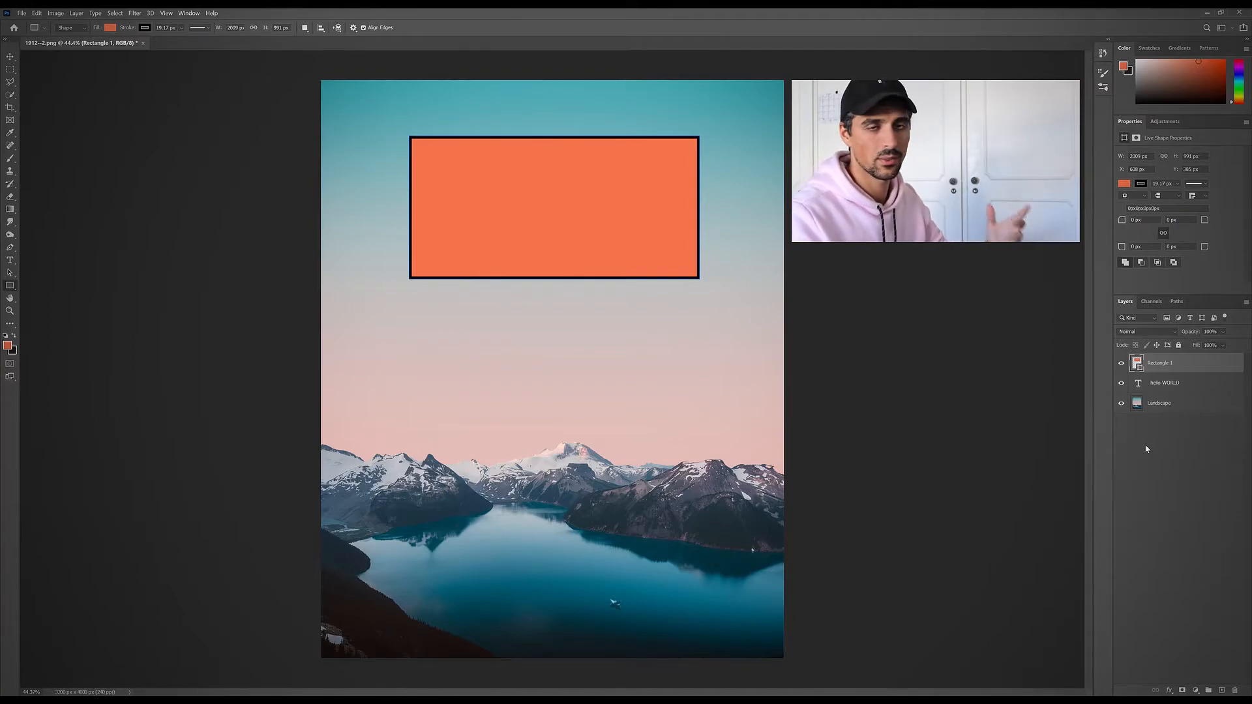
- Remove the black stroke from the rectangle by setting it to no colour
{"action": "left_click", "coordinate": [1141, 184]}
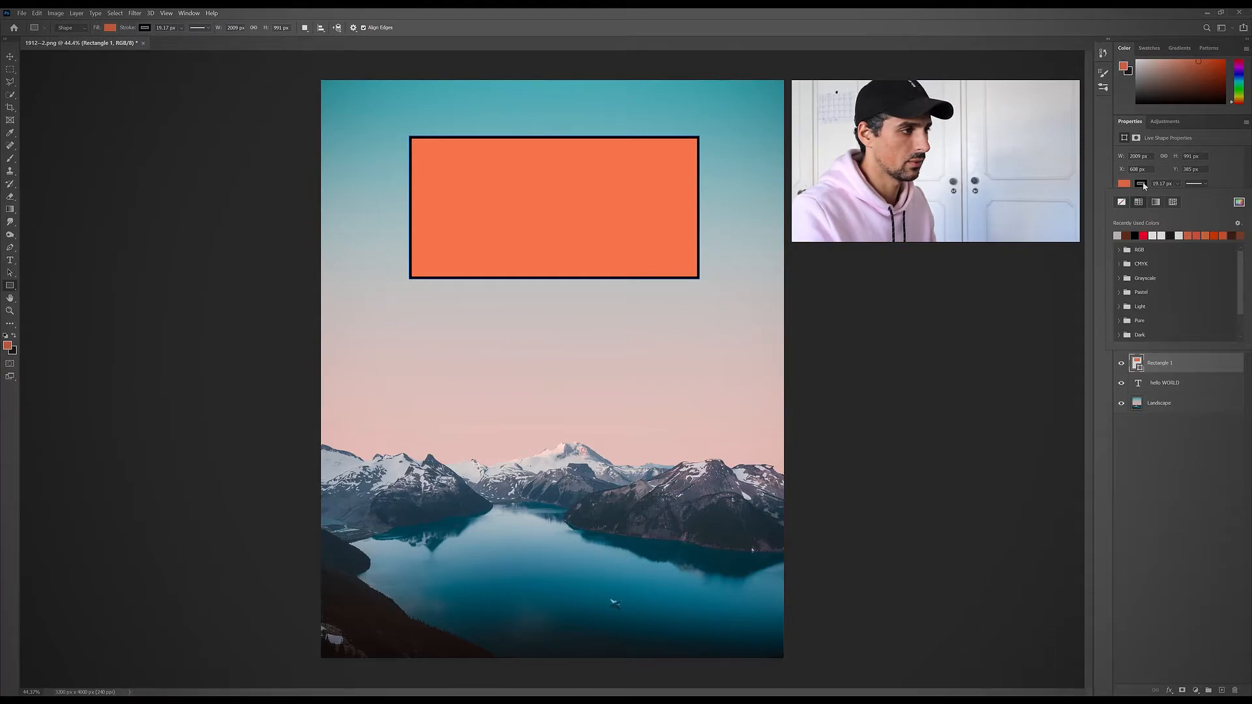
{"action": "left_click", "coordinate": [1122, 203]}
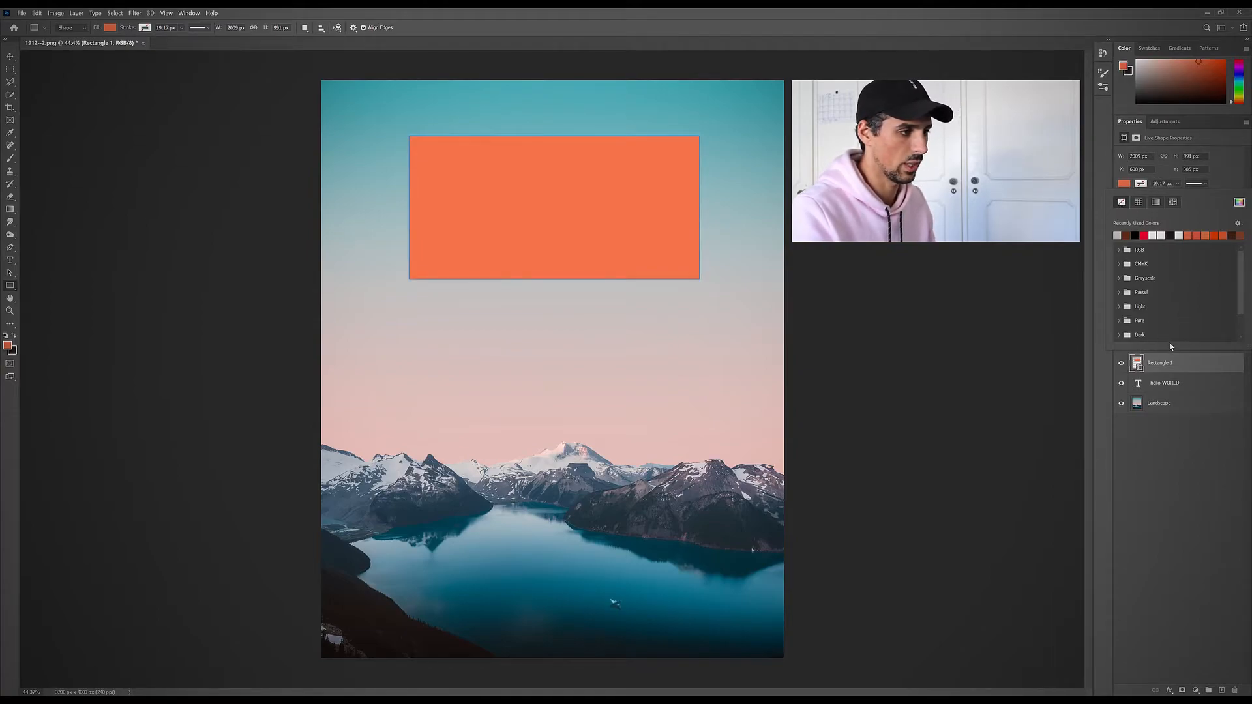
{"action": "left_click", "coordinate": [1215, 179]}
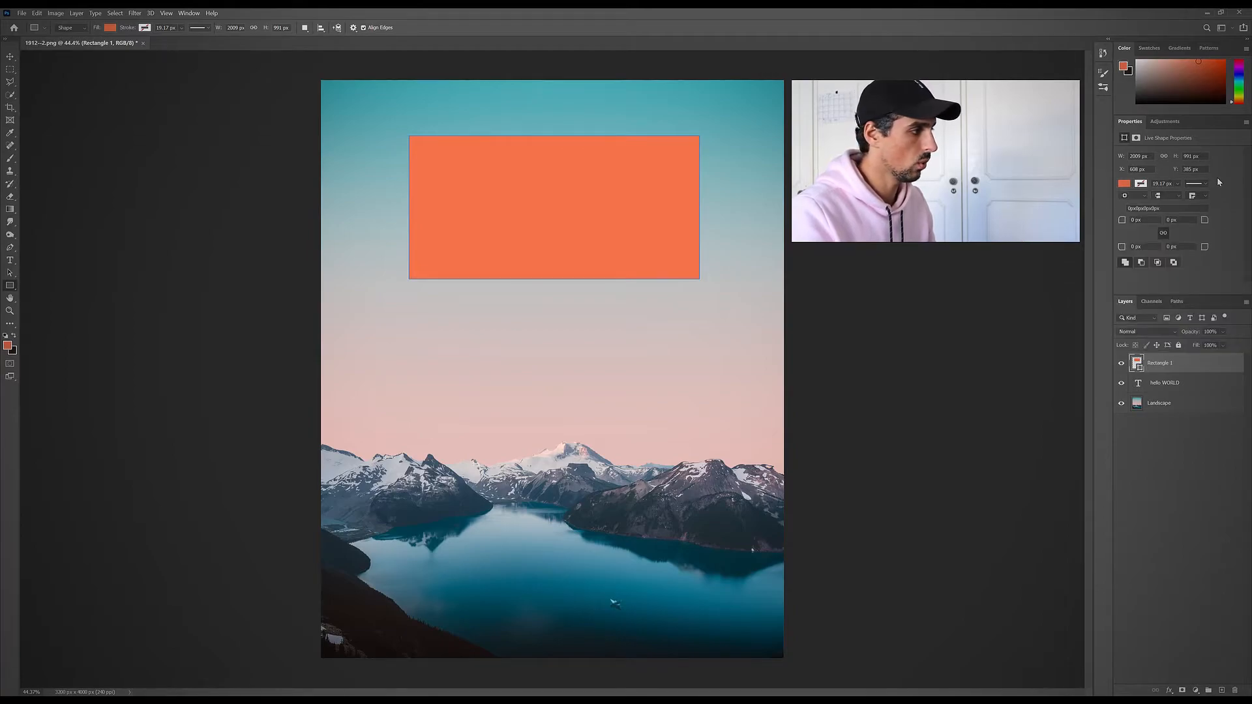
- Change the rectangle's fill to the dark blue sampled from the lake in the photo (00657f)
{"action": "left_click", "coordinate": [1123, 184]}
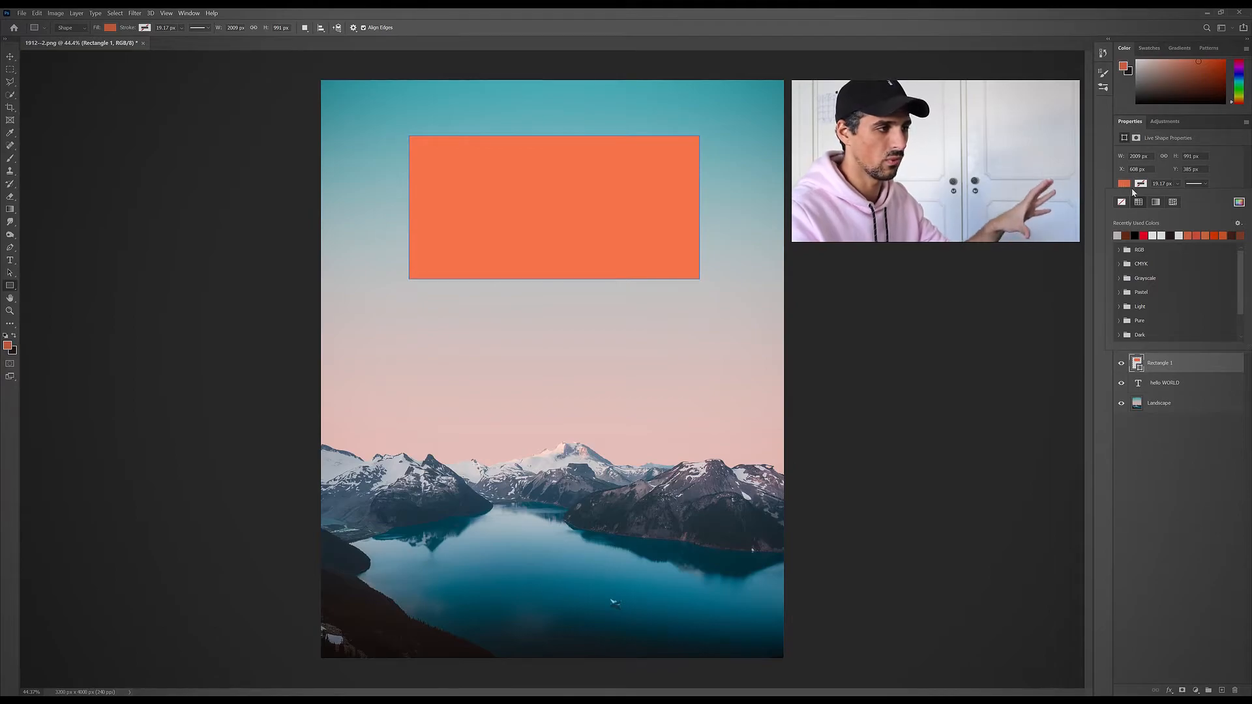
{"action": "left_click", "coordinate": [1236, 202]}
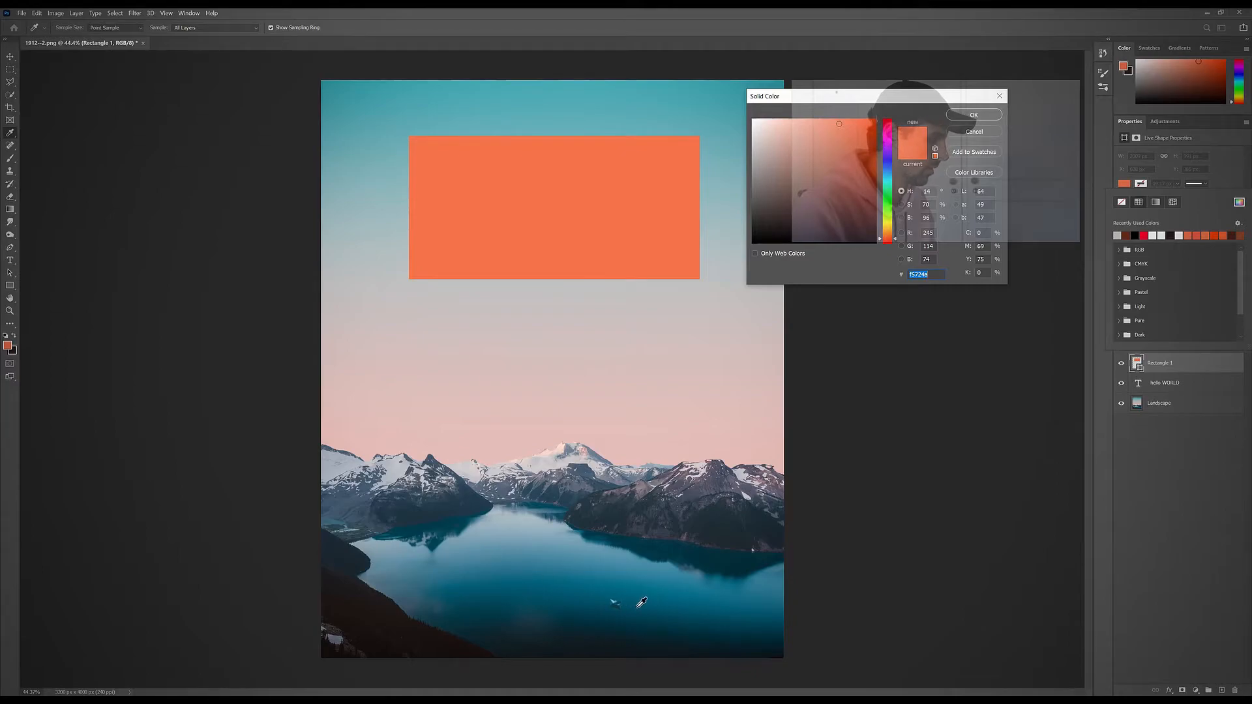
{"action": "left_click", "coordinate": [640, 604]}
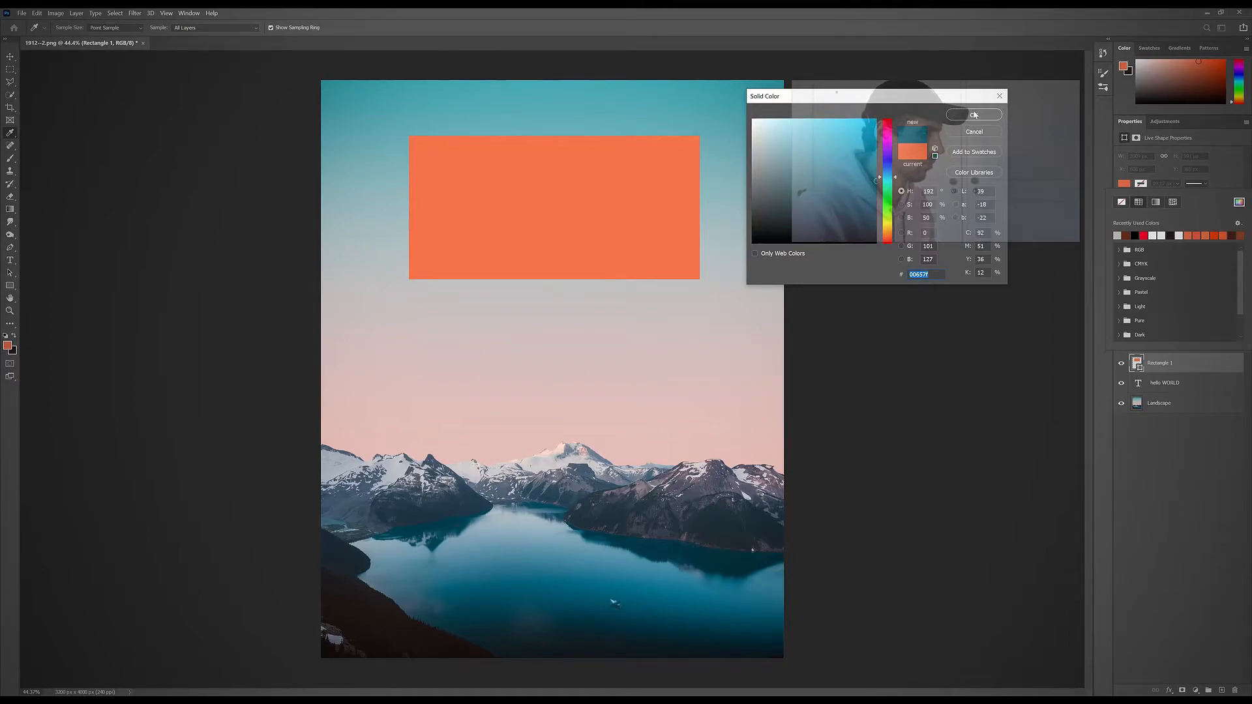
{"action": "left_click", "coordinate": [973, 115]}
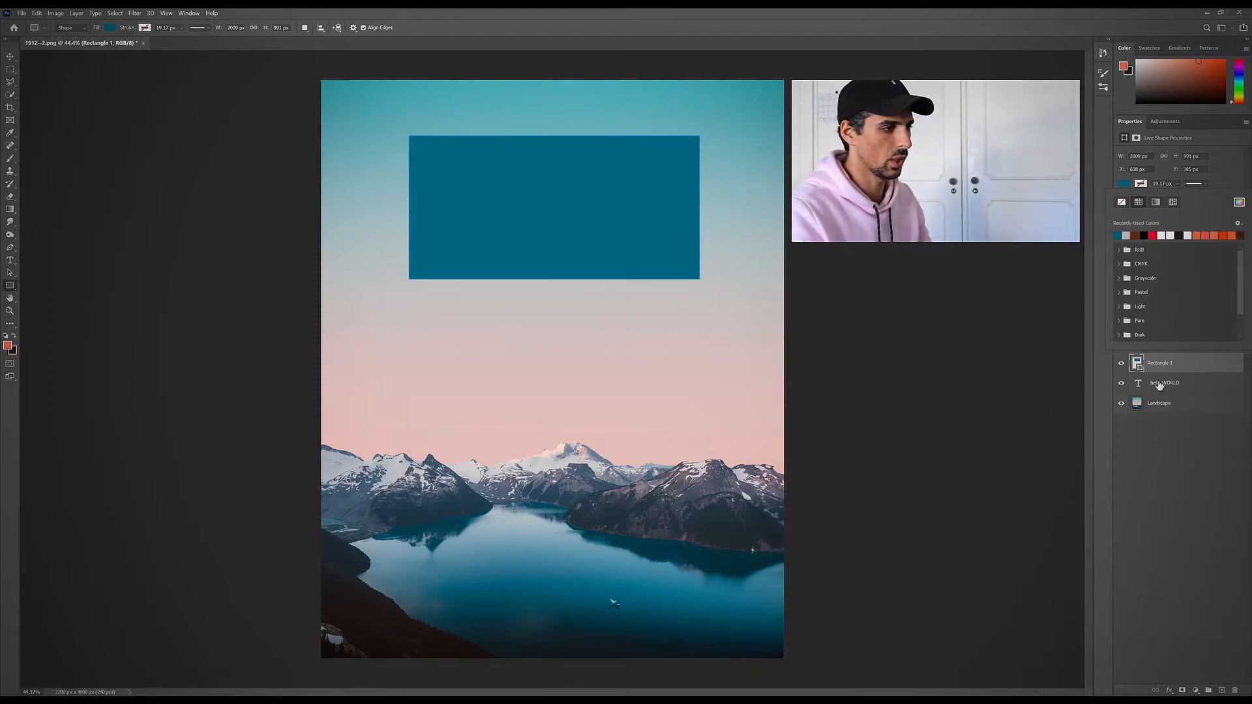
{"action": "left_click", "coordinate": [1215, 186]}
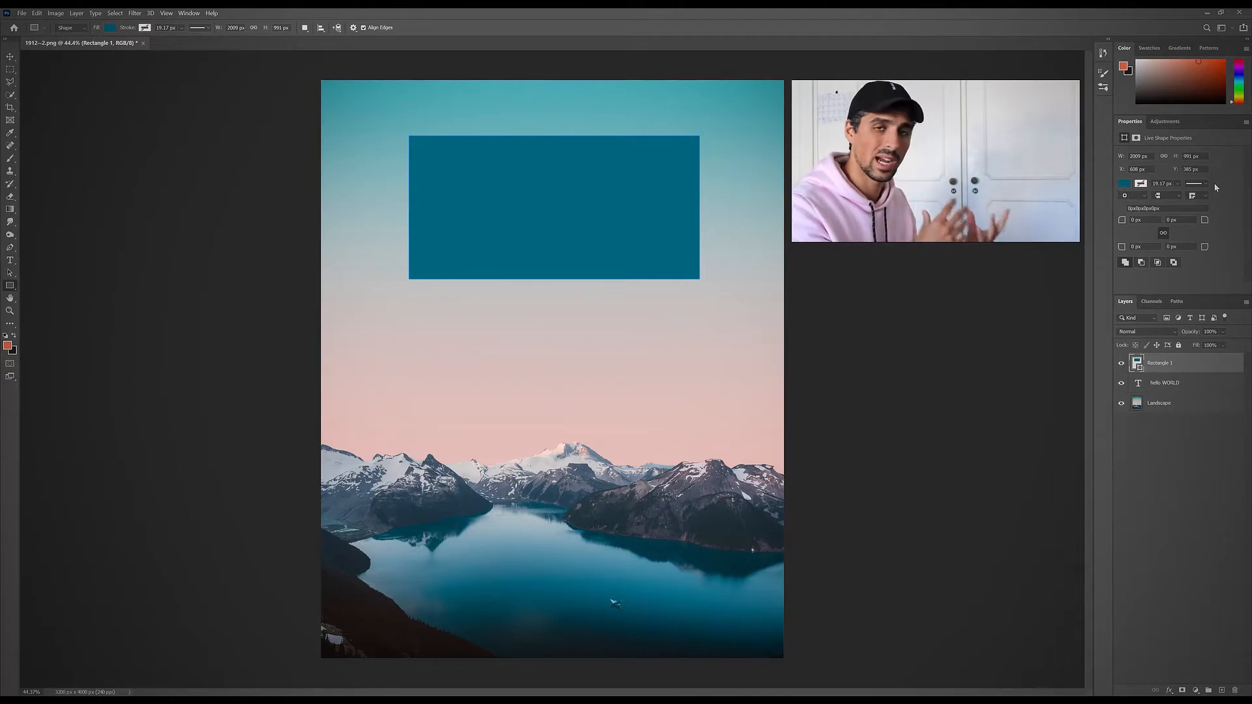
- Add a Hue/Saturation adjustment layer above the rectangle and shift its hue slightly to the negative side
{"action": "left_click", "coordinate": [1196, 690]}
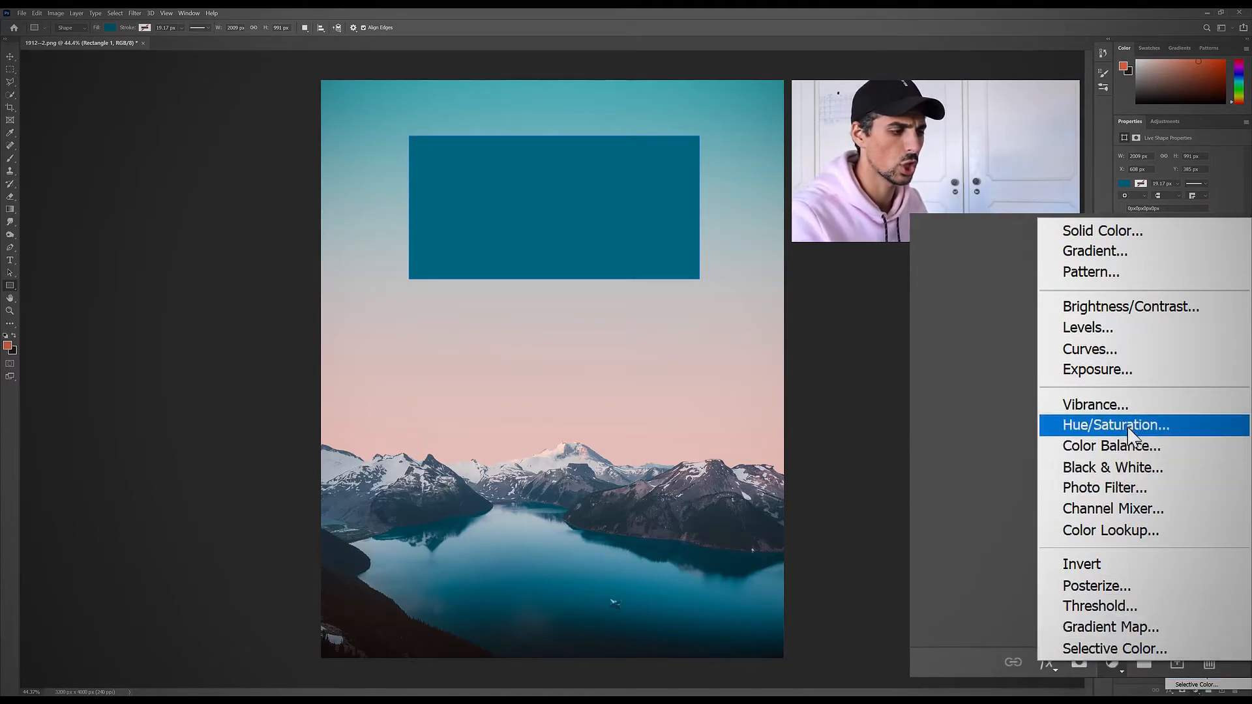
{"action": "left_click", "coordinate": [1164, 503]}
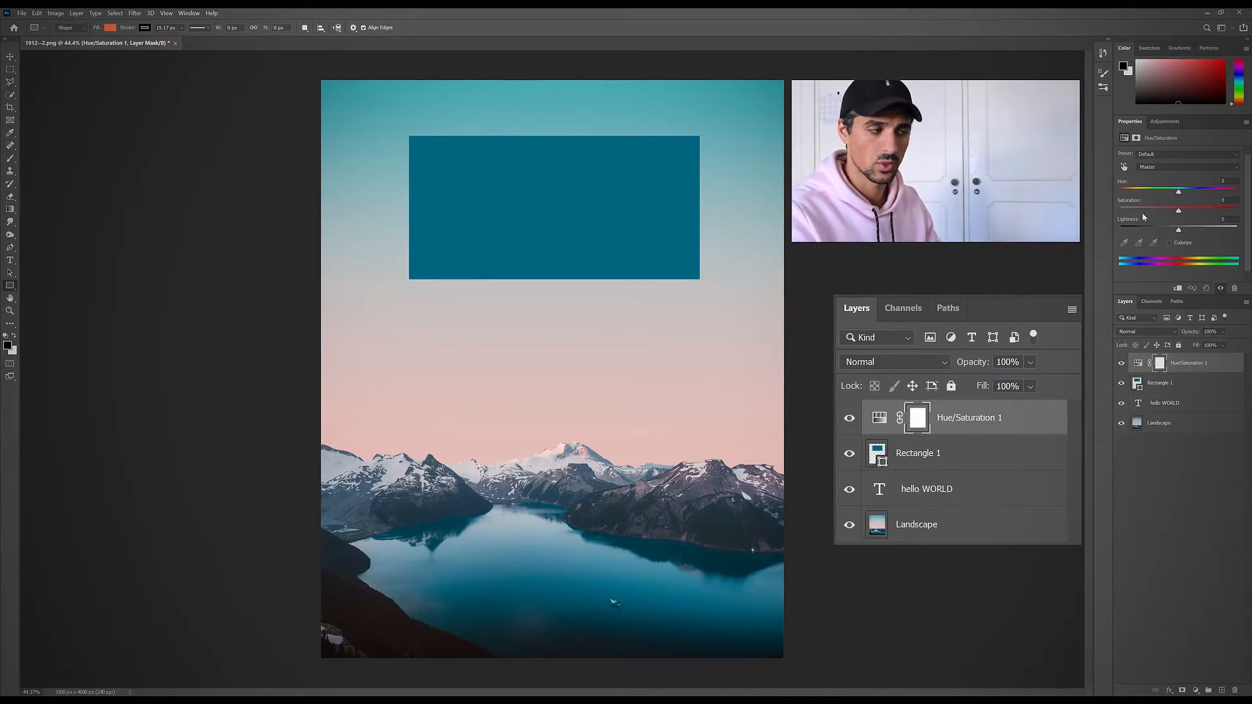
{"action": "mouse_move", "coordinate": [1178, 189]}
{"action": "left_mouse_down"}
{"action": "mouse_move", "coordinate": [1205, 193]}
{"action": "mouse_move", "coordinate": [1165, 193]}
{"action": "left_mouse_up"}
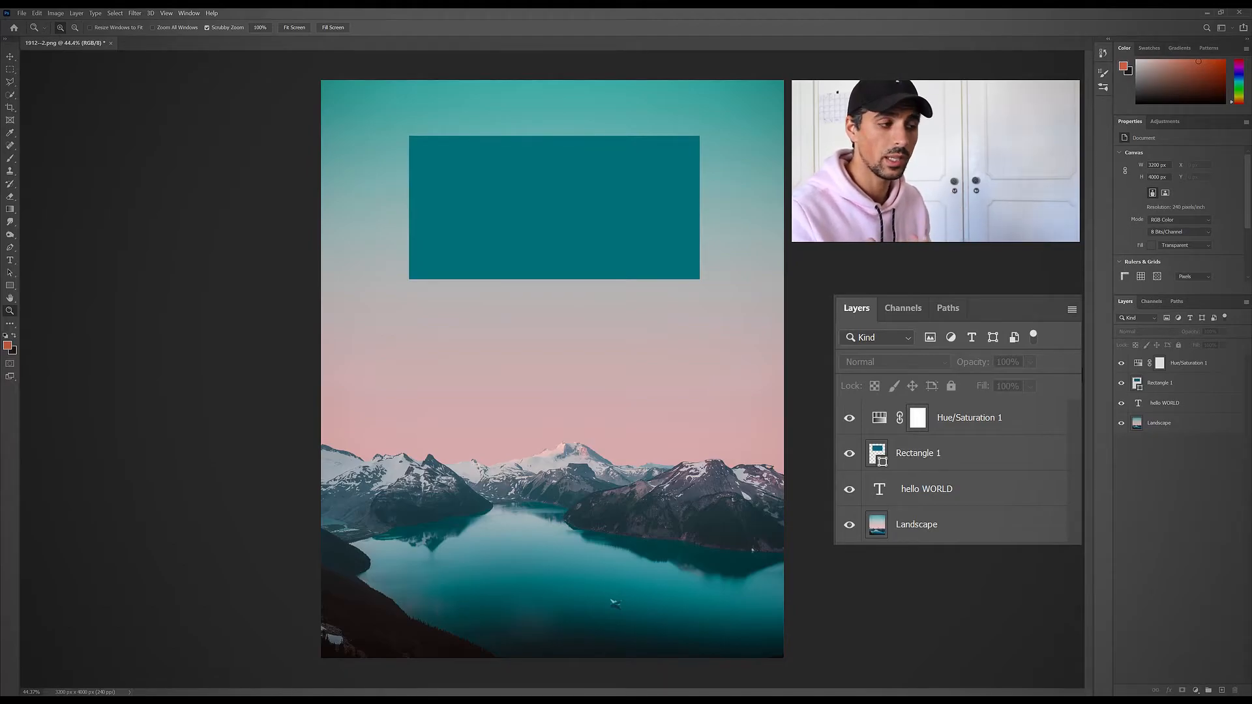
- View the Convert to Smart Object option for the Landscape layer without applying it
{"action": "right_click", "coordinate": [912, 521]}
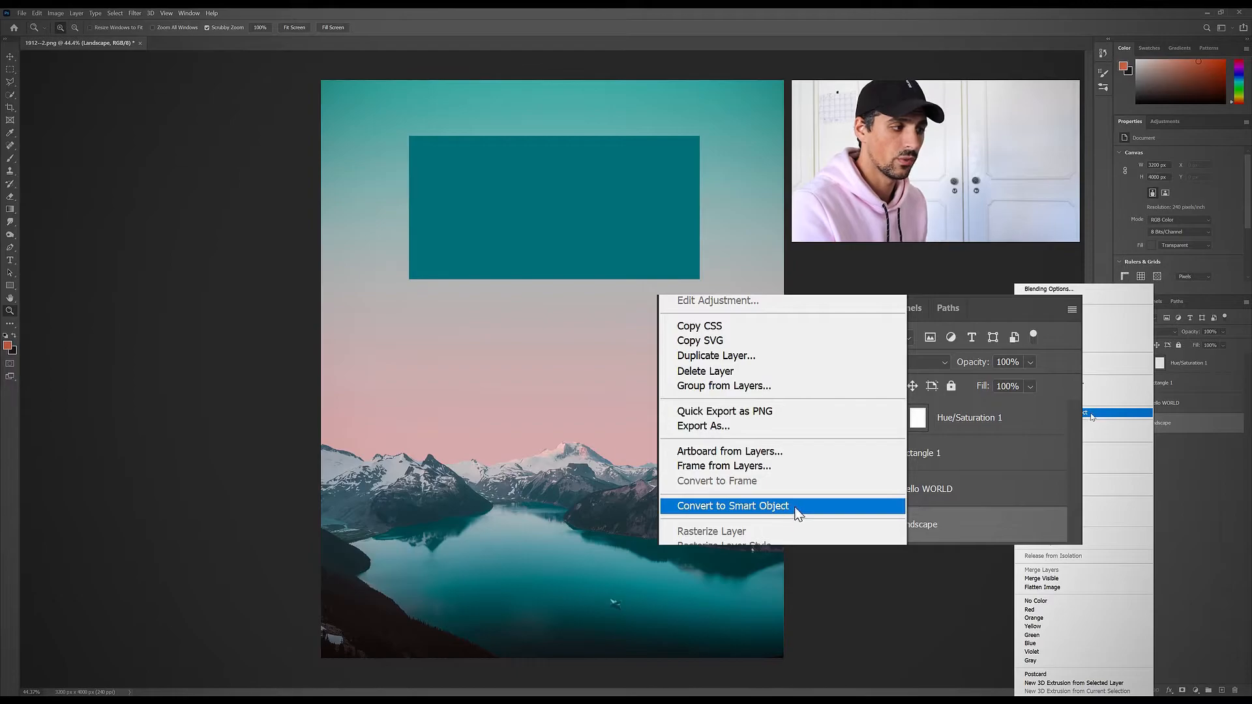
{"action": "left_click", "coordinate": [1196, 447]}
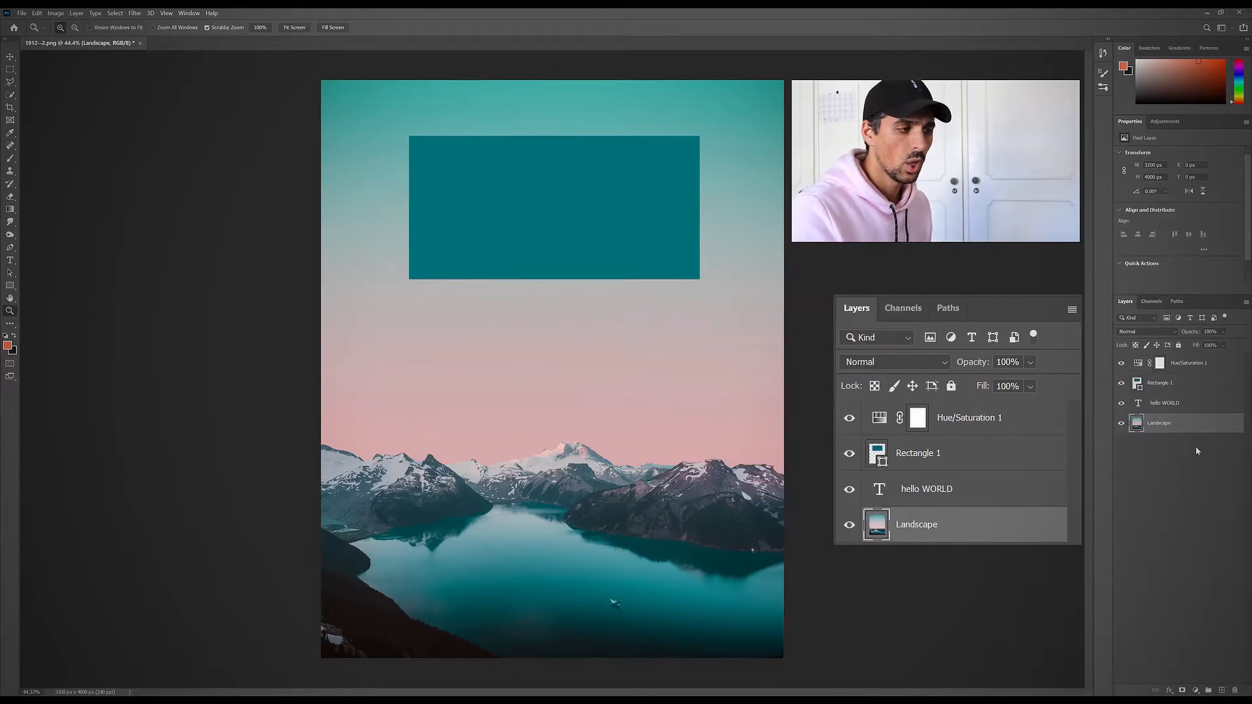
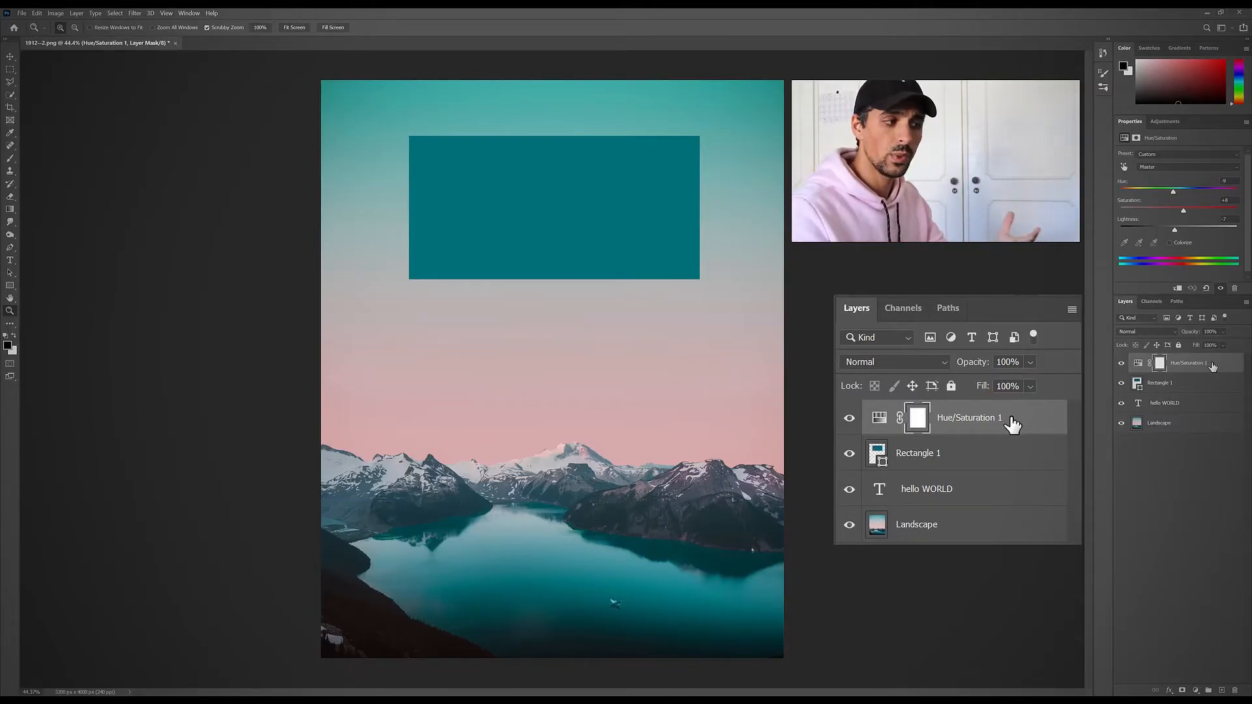
- Move the hello WORLD text layer above the Rectangle 1 layer, below the Hue/Saturation adjustment
{"action": "left_click", "coordinate": [1191, 393]}
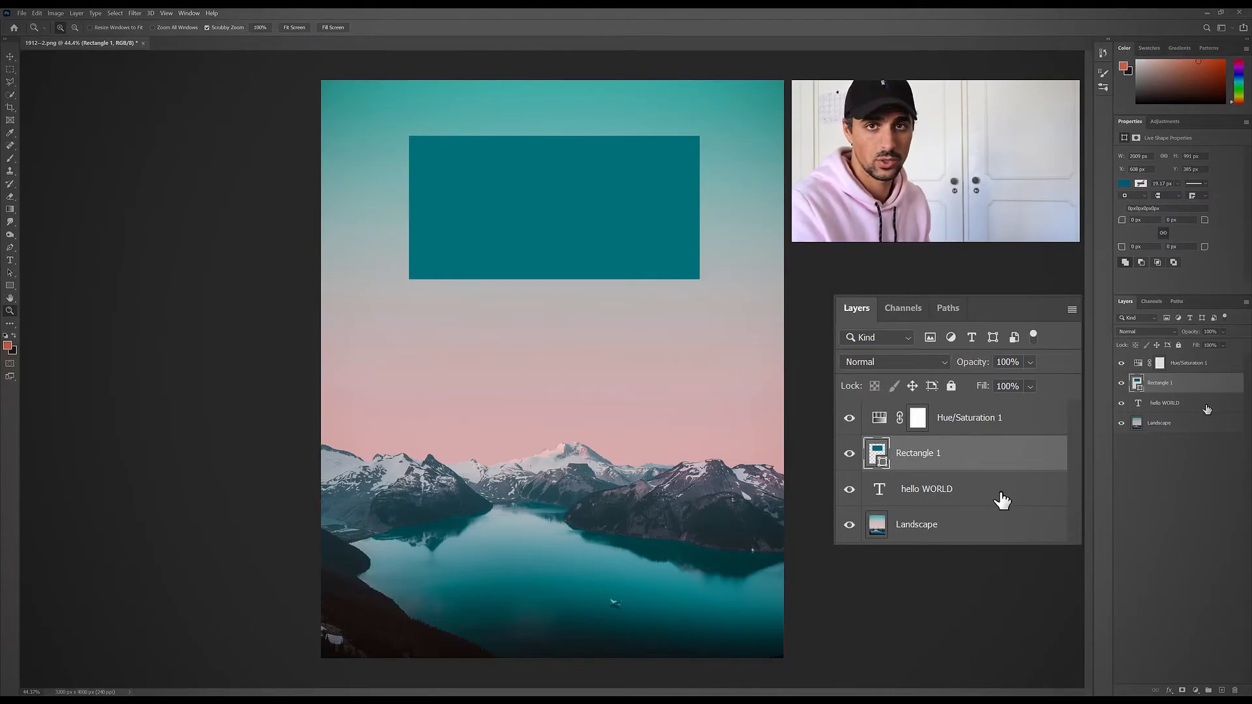
{"action": "mouse_move", "coordinate": [1206, 410]}
{"action": "left_mouse_down"}
{"action": "mouse_move", "coordinate": [1210, 370]}
{"action": "mouse_move", "coordinate": [1205, 416]}
{"action": "mouse_move", "coordinate": [1208, 385]}
{"action": "left_mouse_up"}
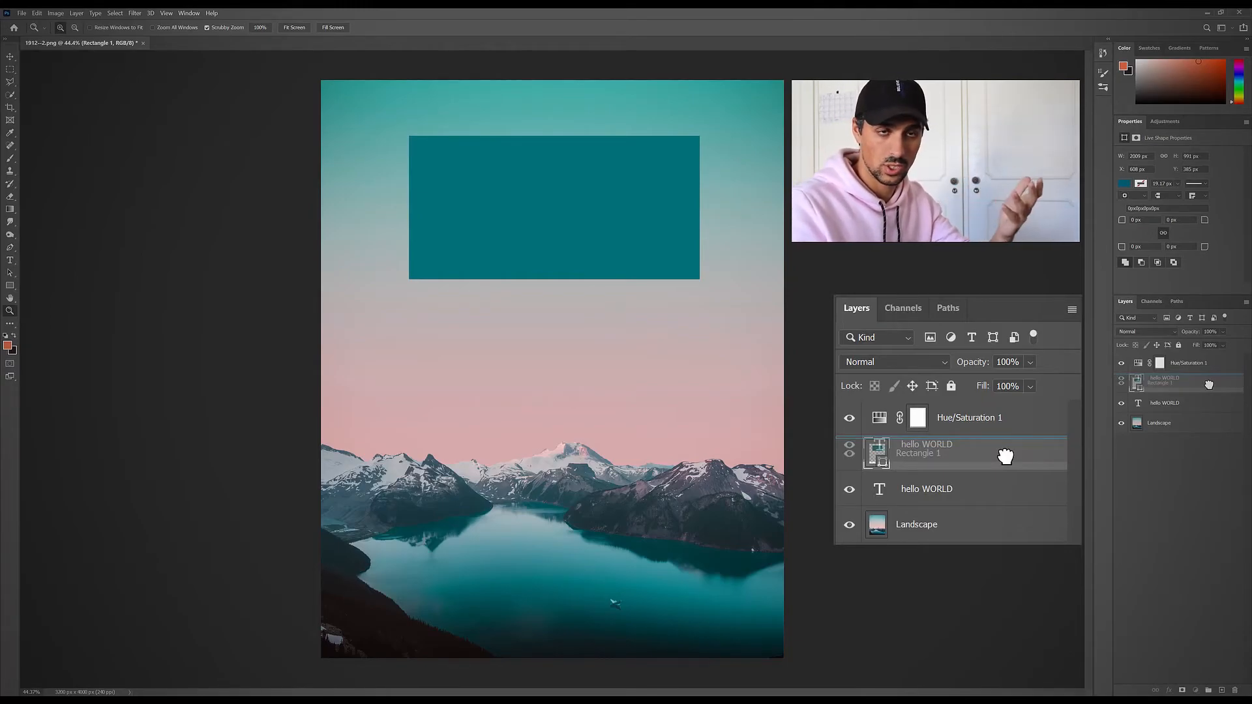
{"action": "left_click_drag", "start_coordinate": [1208, 384], "coordinate": [1209, 384]}
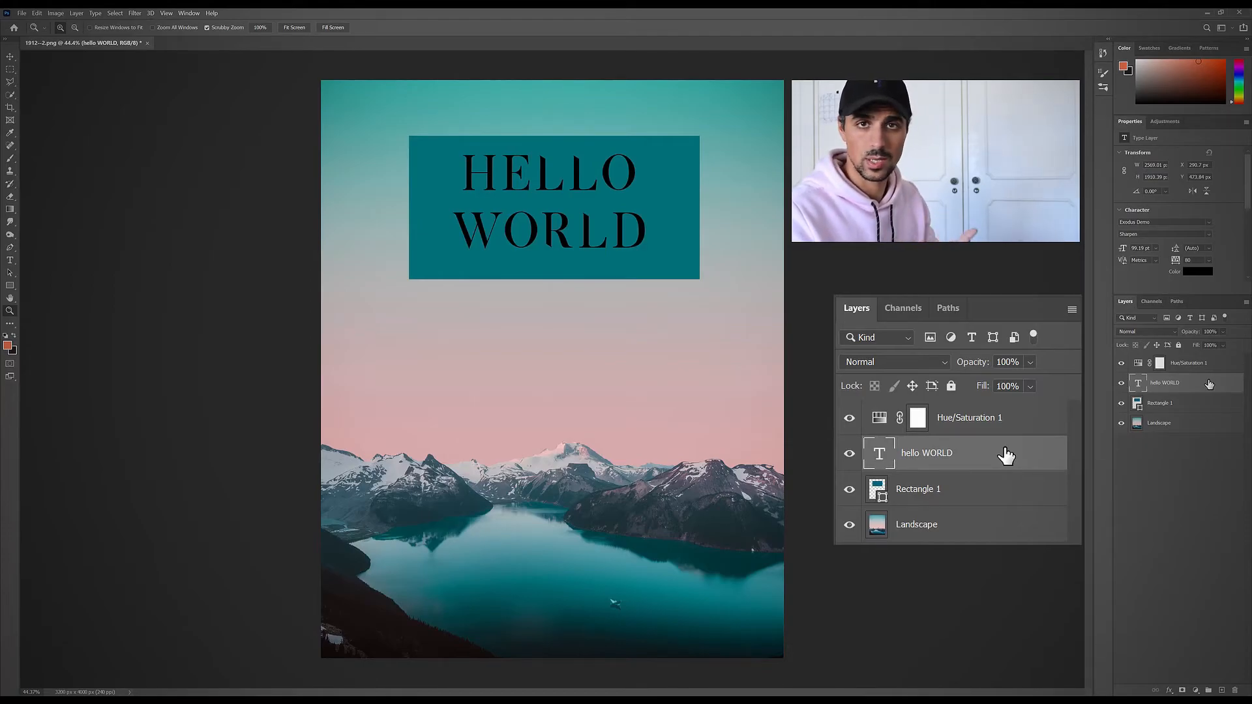
- Move the Hue/Saturation 1 layer directly above Landscape, and finally place it between hello WORLD and Rectangle 1
{"action": "left_click", "coordinate": [1221, 368]}
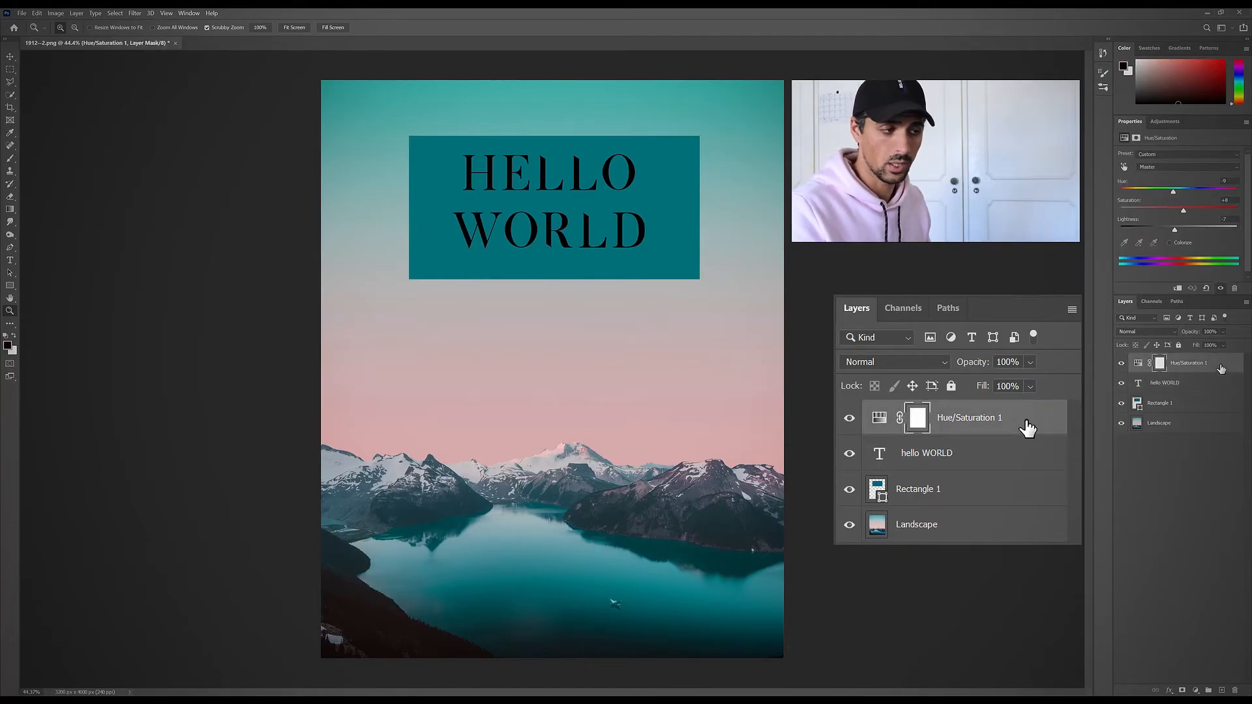
{"action": "left_click_drag", "start_coordinate": [1224, 368], "coordinate": [1214, 424]}
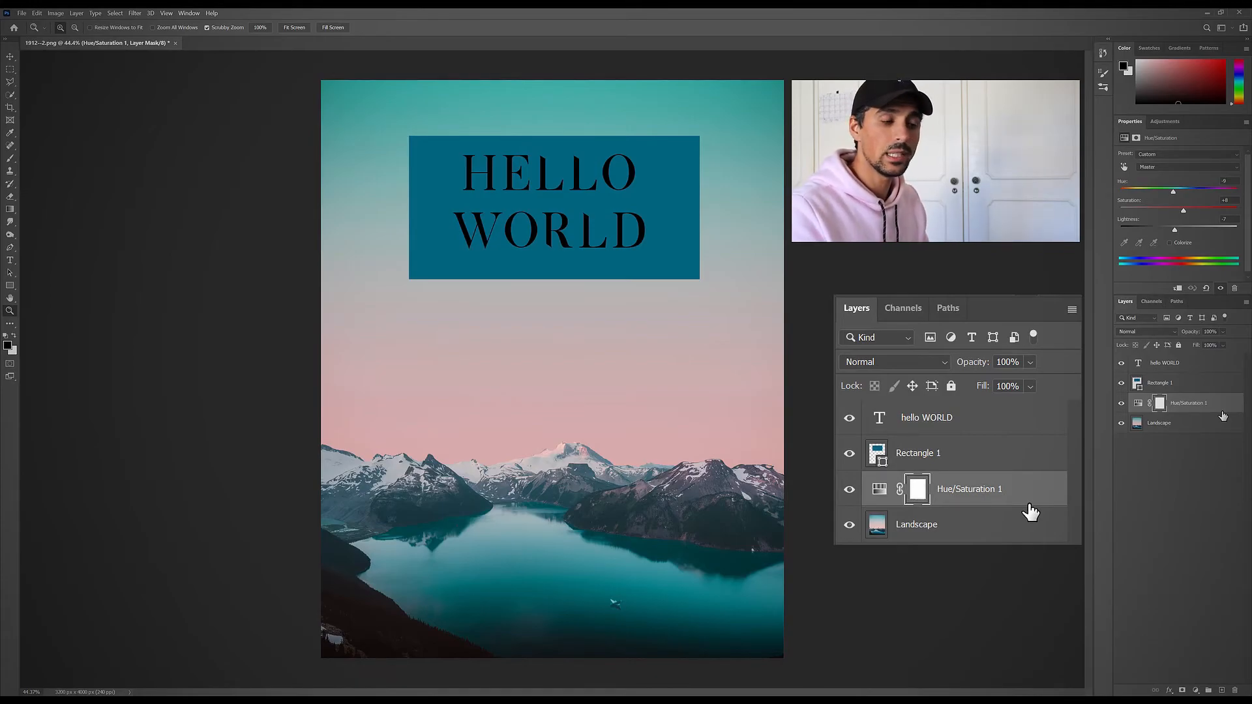
{"action": "left_click_drag", "start_coordinate": [1023, 503], "coordinate": [1027, 460]}
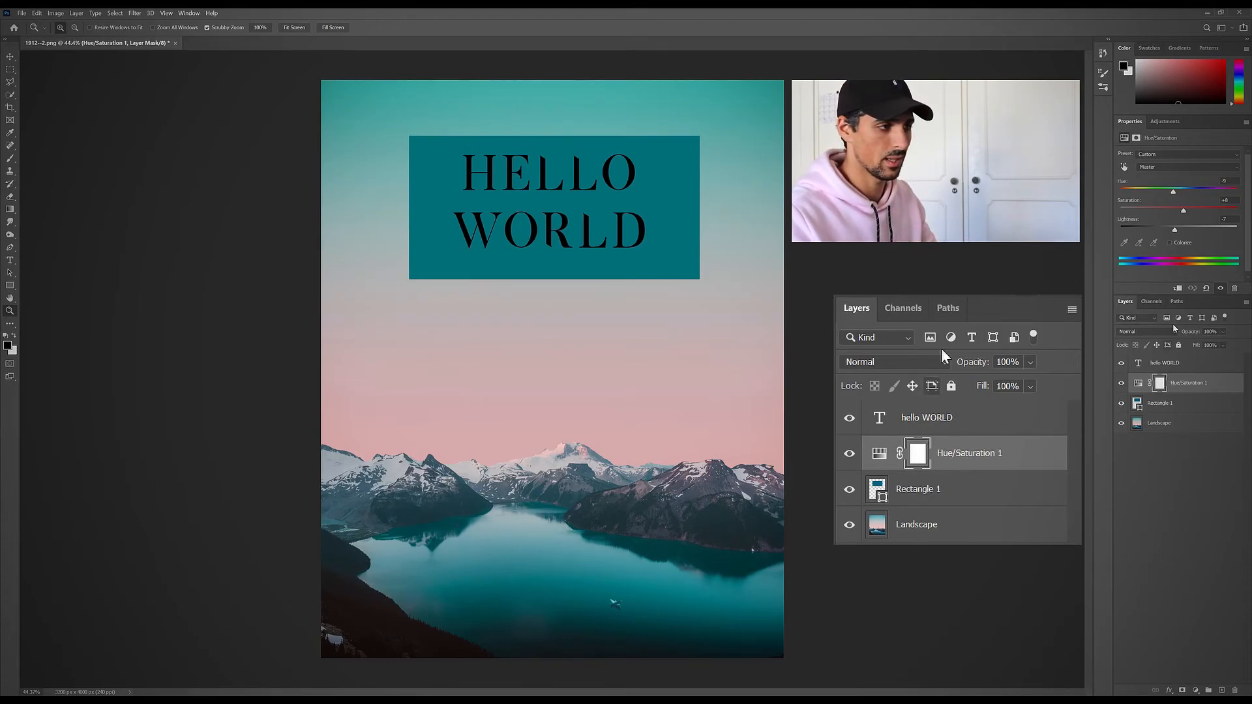
- Raise the saturation of the Hue/Saturation 1 adjustment to about +48 and clip the adjustment to the Rectangle 1 layer
{"action": "left_click_drag", "start_coordinate": [1184, 210], "coordinate": [1207, 216]}
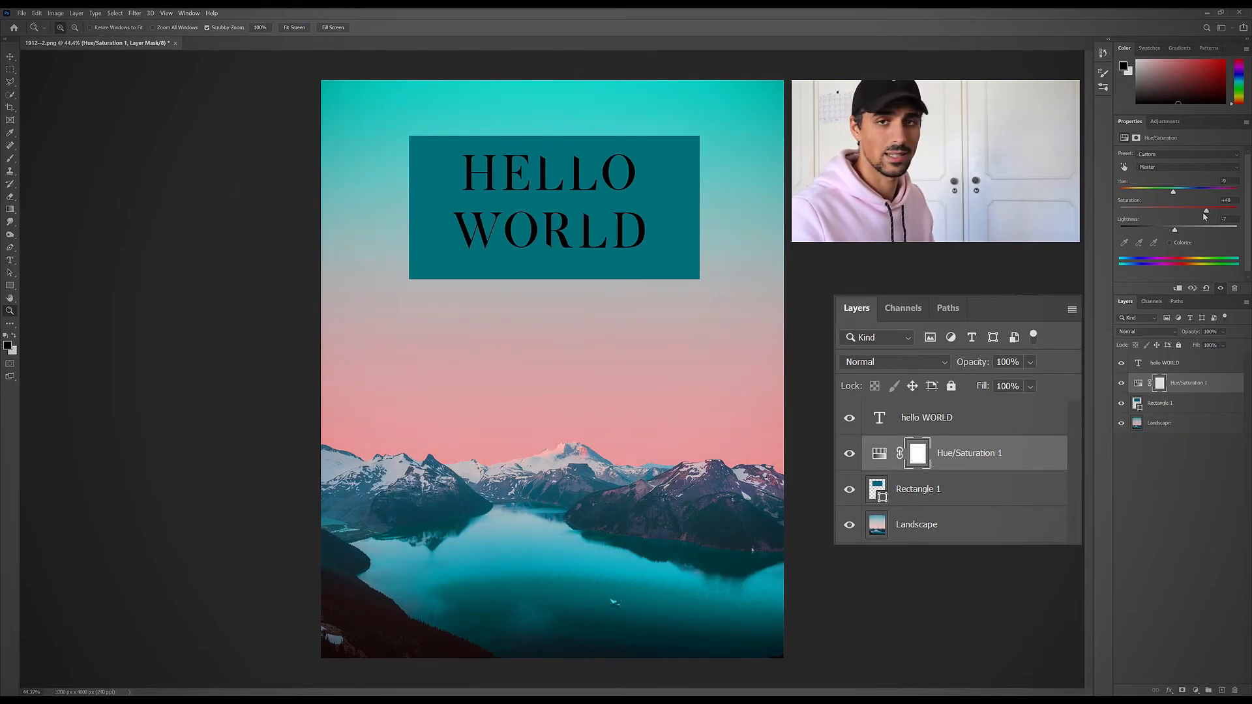
{"action": "left_click_drag", "start_coordinate": [988, 454], "coordinate": [994, 484]}
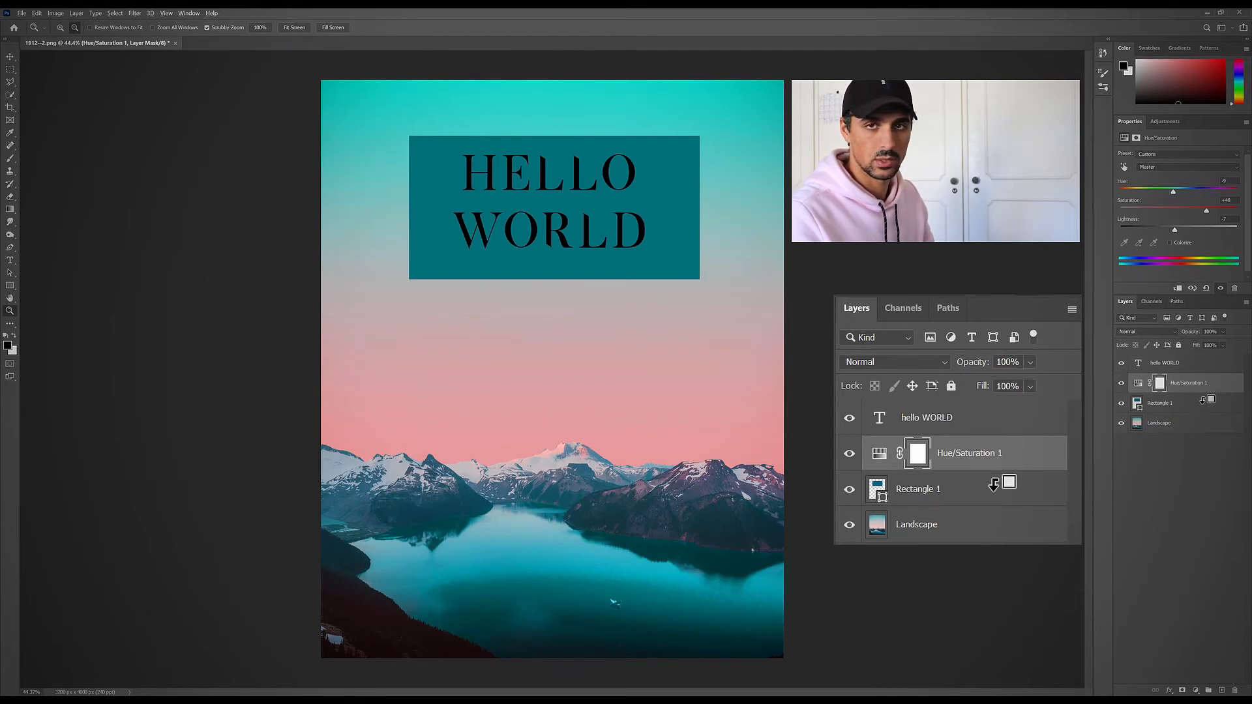
{"action": "left_click", "coordinate": [994, 484], "text": "alt"}
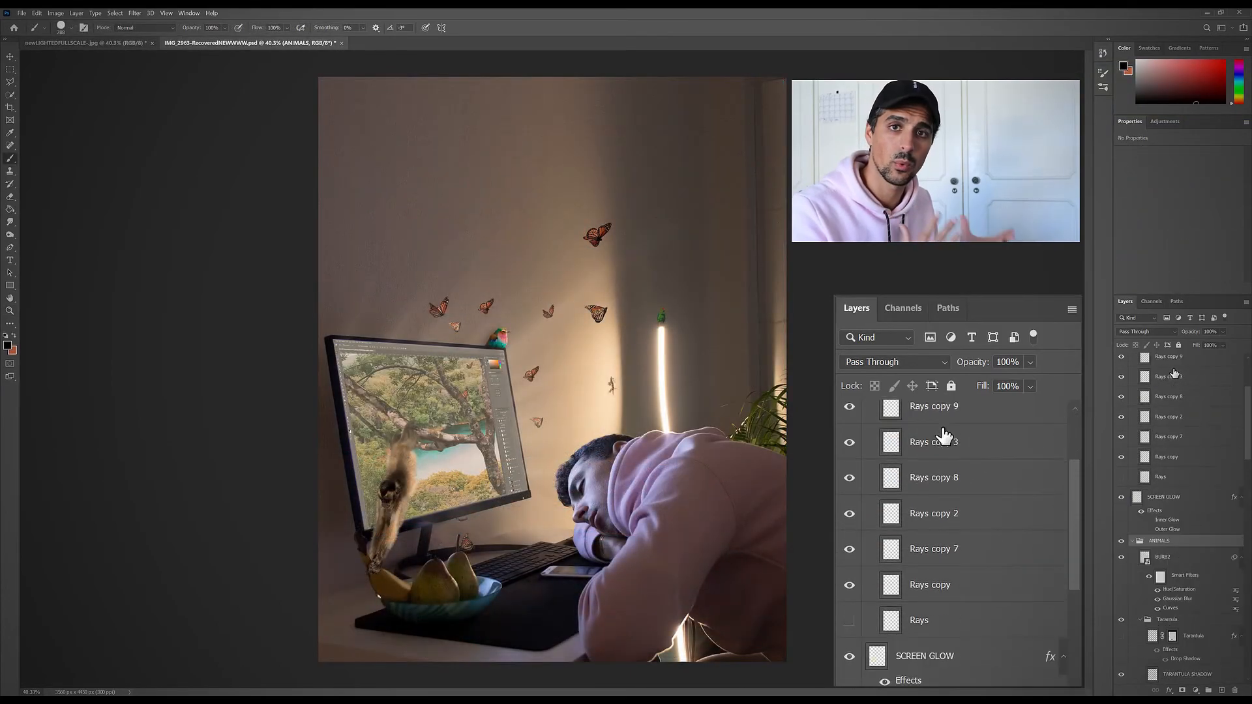
- Look through the layer stack of the composite document with the sleeping man, from the Rays layers down to the BACKUP group
{"action": "scroll", "coordinate": [943, 435], "scroll_direction": "down", "scroll_amount": 15}
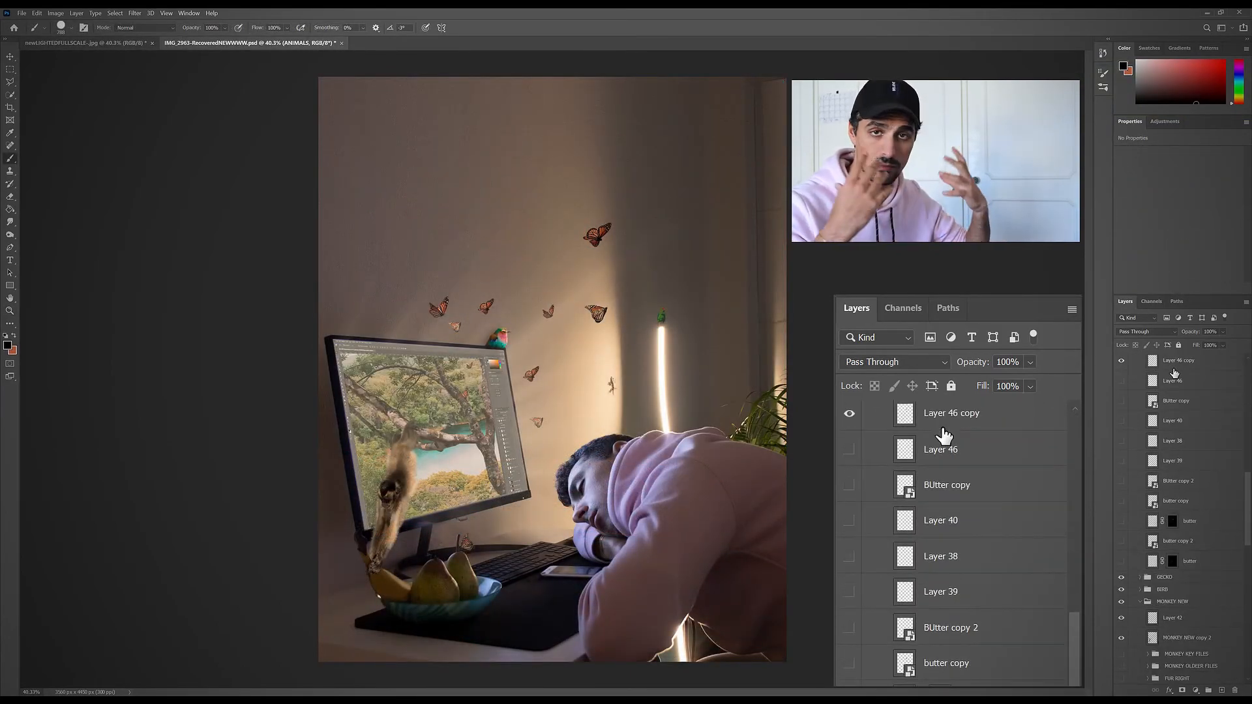
{"action": "scroll", "coordinate": [943, 436], "scroll_direction": "down", "scroll_amount": 15}
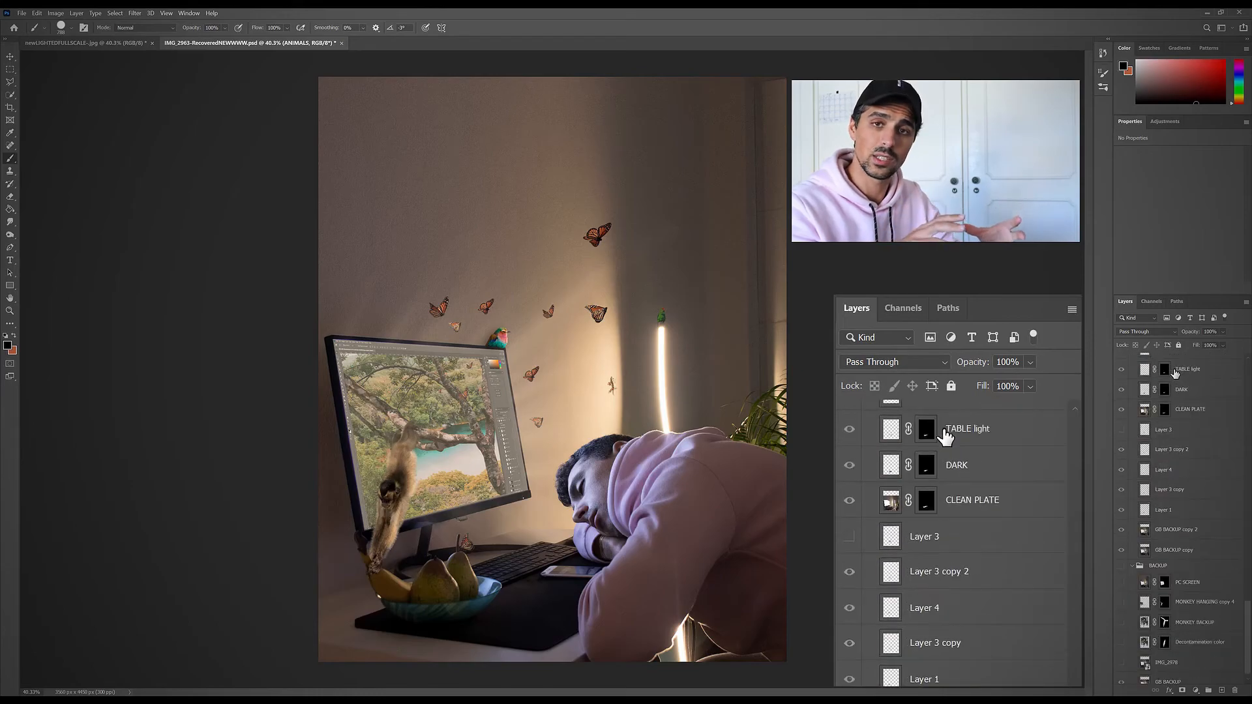
{"action": "scroll", "coordinate": [946, 436], "scroll_direction": "down", "scroll_amount": 1}
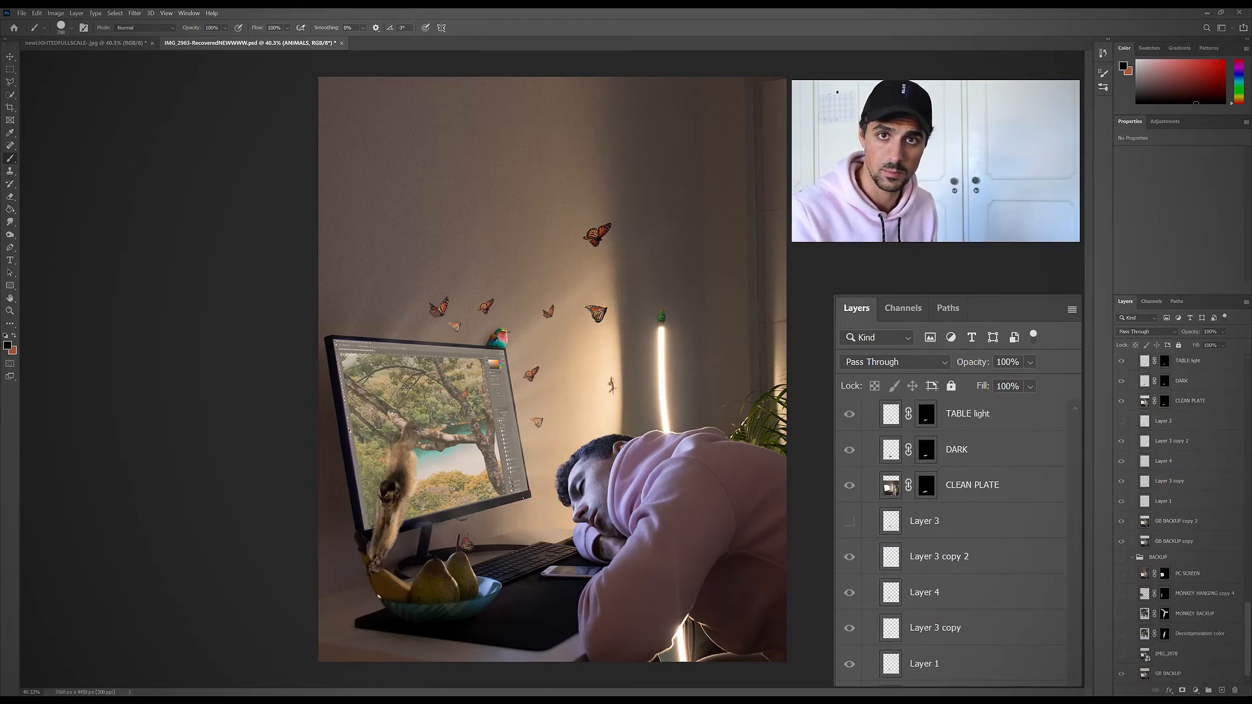